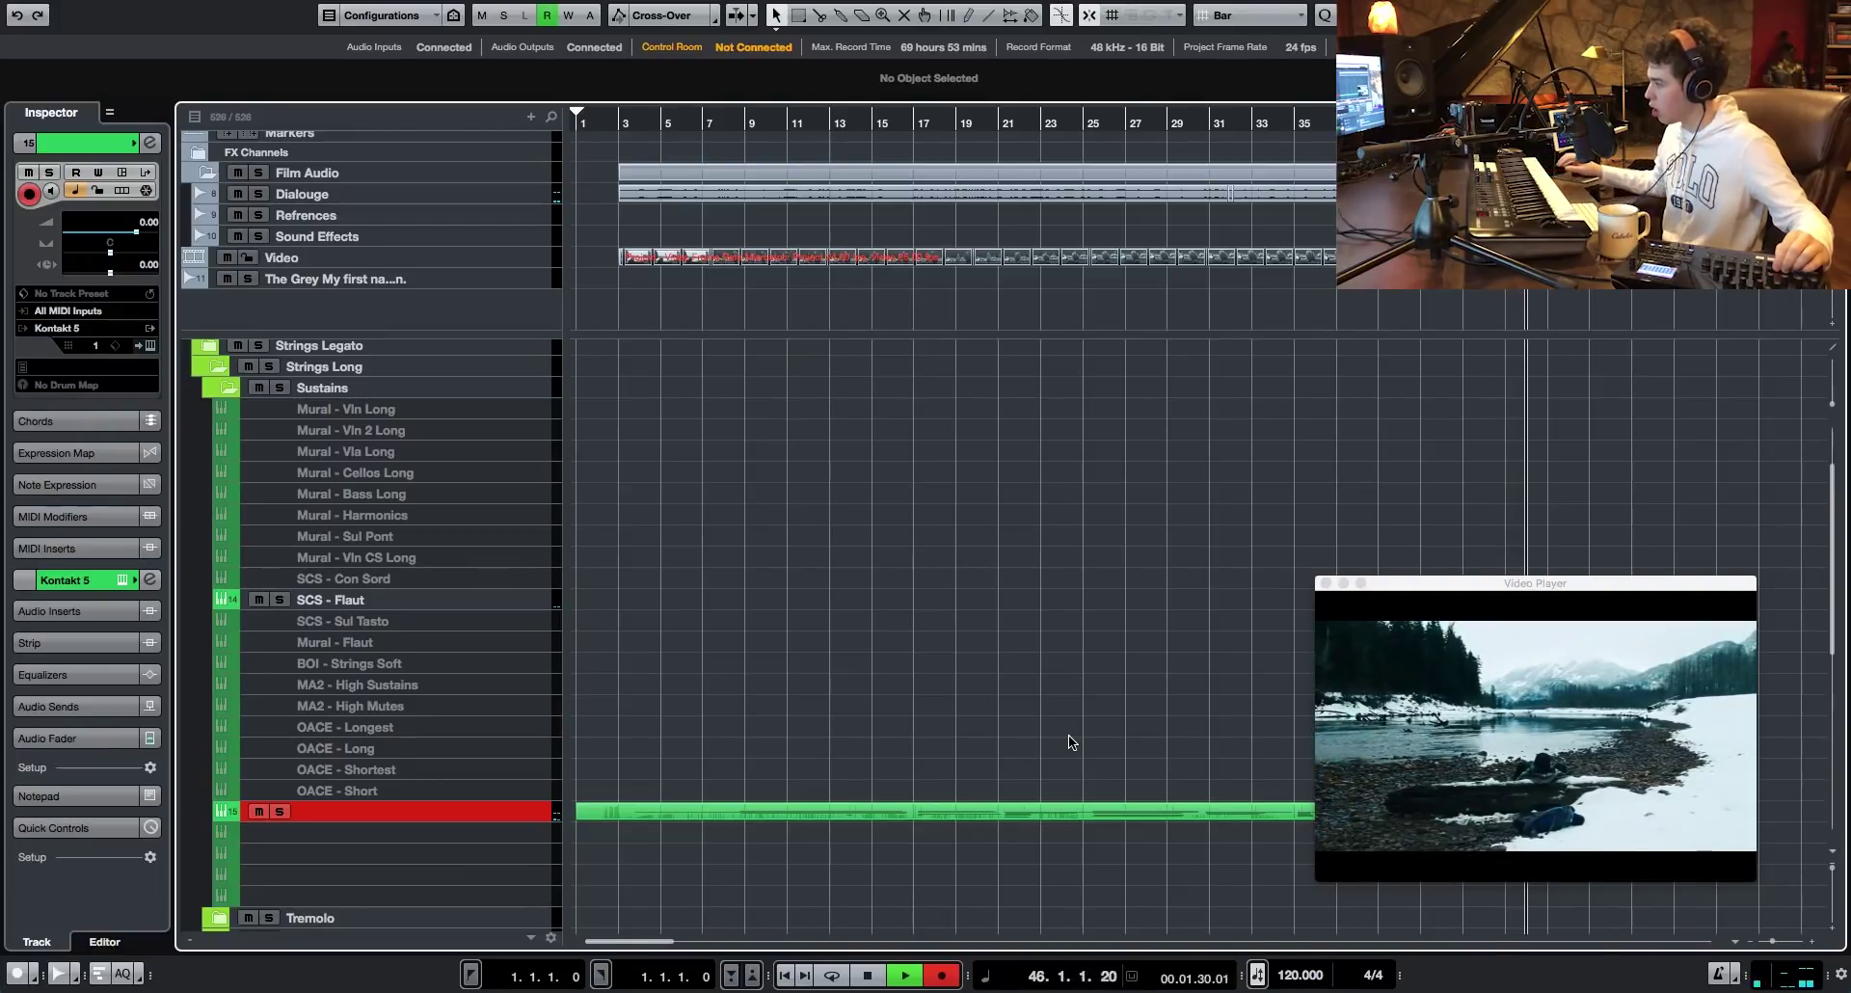
- Extend the SCS - Flaut part to bar 74 and lengthen its chord notes towards the end of the part
drag(662, 942, 699, 942)
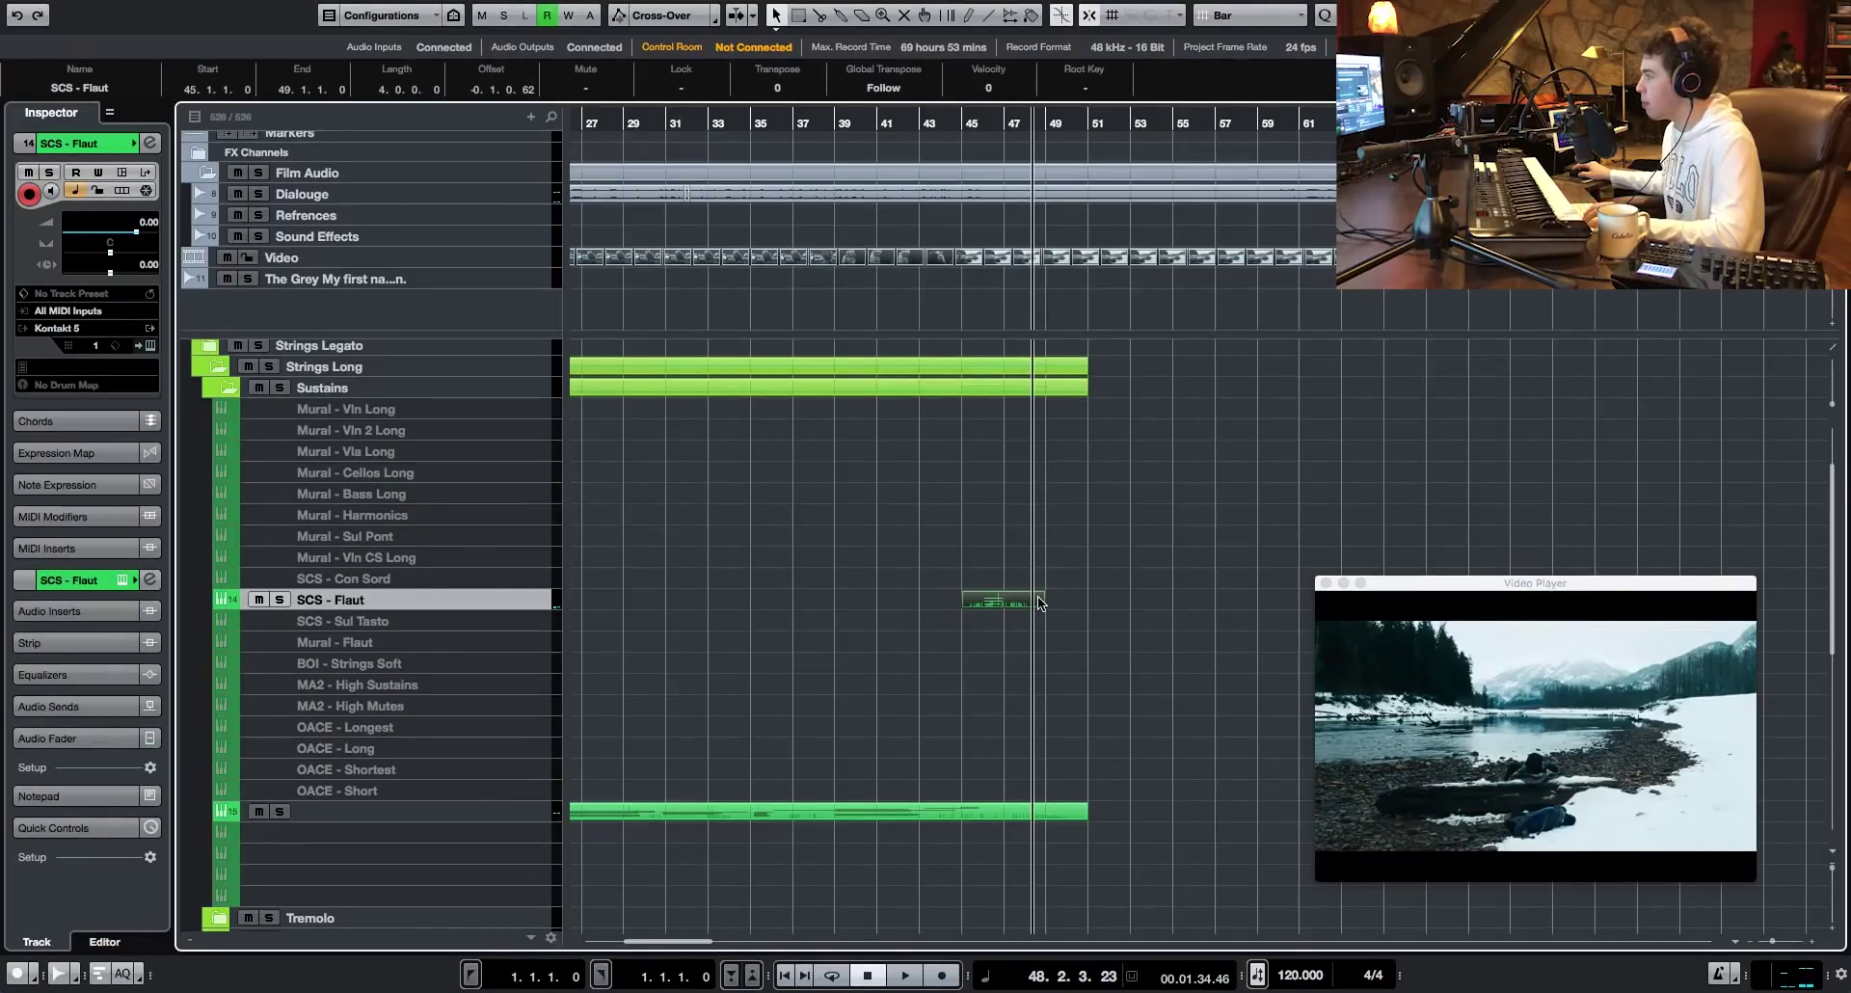
drag(1042, 605, 1574, 605)
double_click(1195, 600)
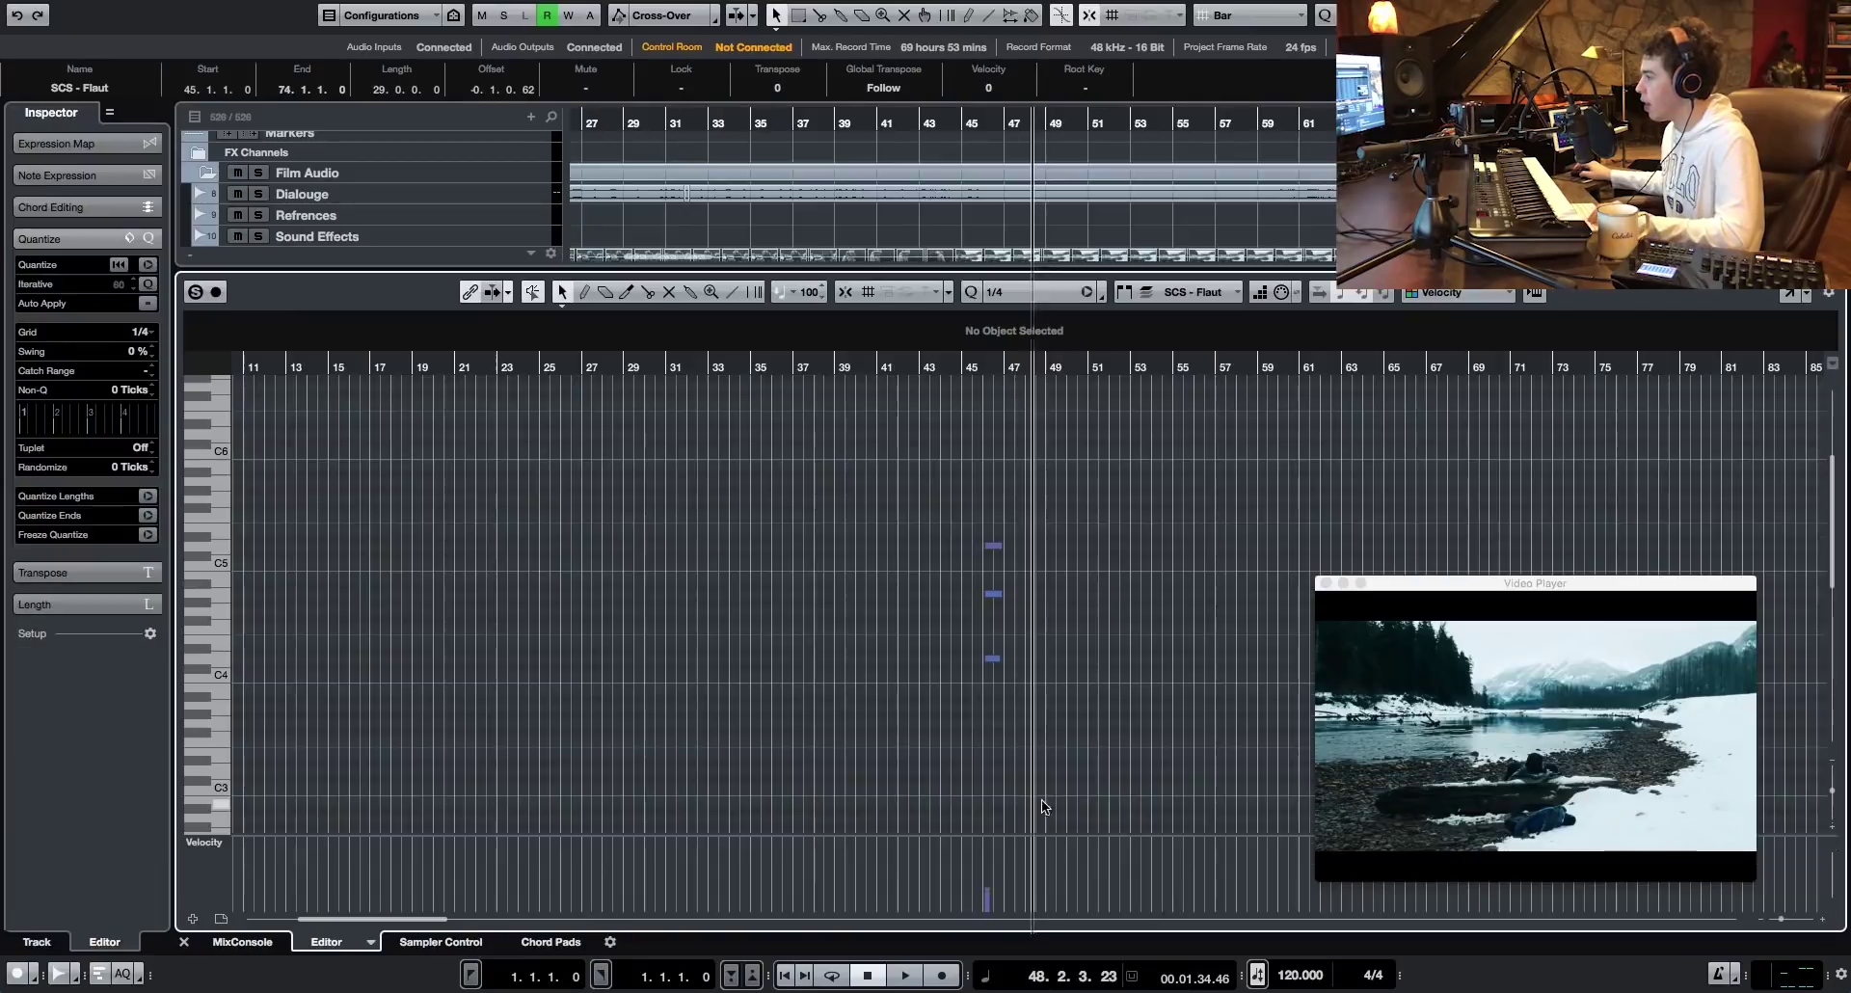
drag(1000, 489, 1501, 660)
key(Return)
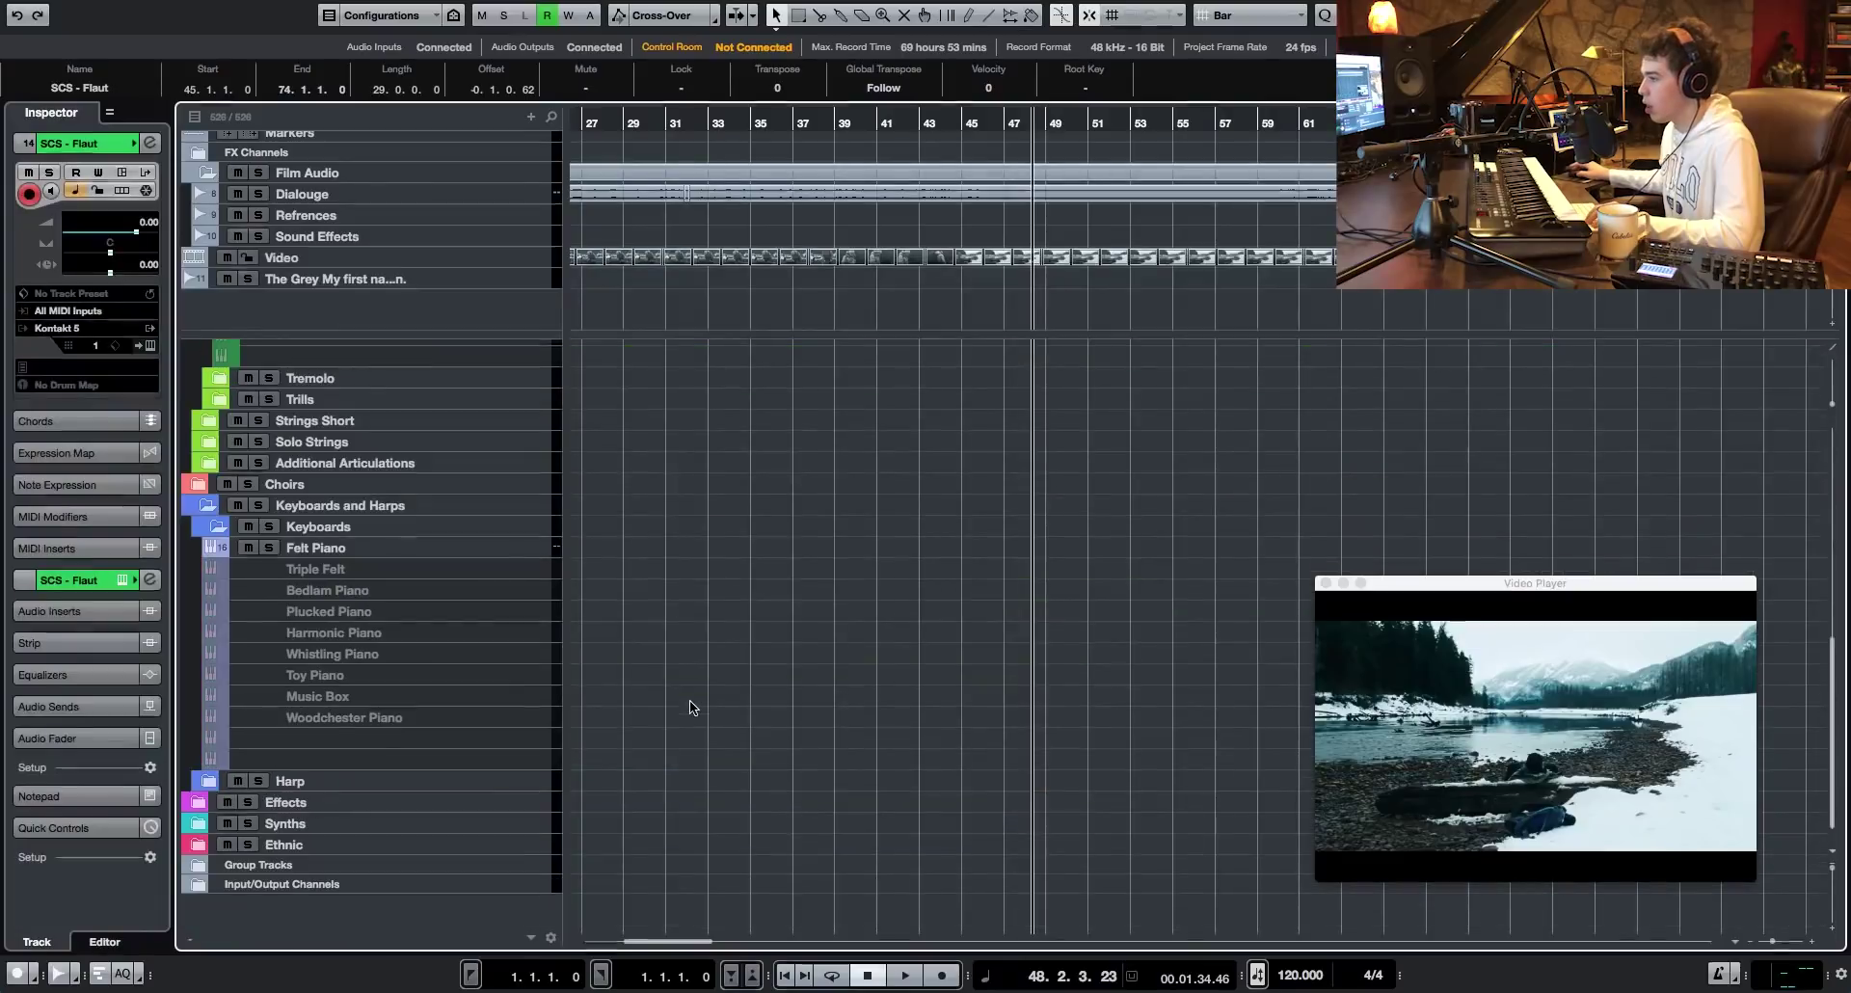
- Select the Felt Piano track for playing and set its volume to -7.94
click(510, 546)
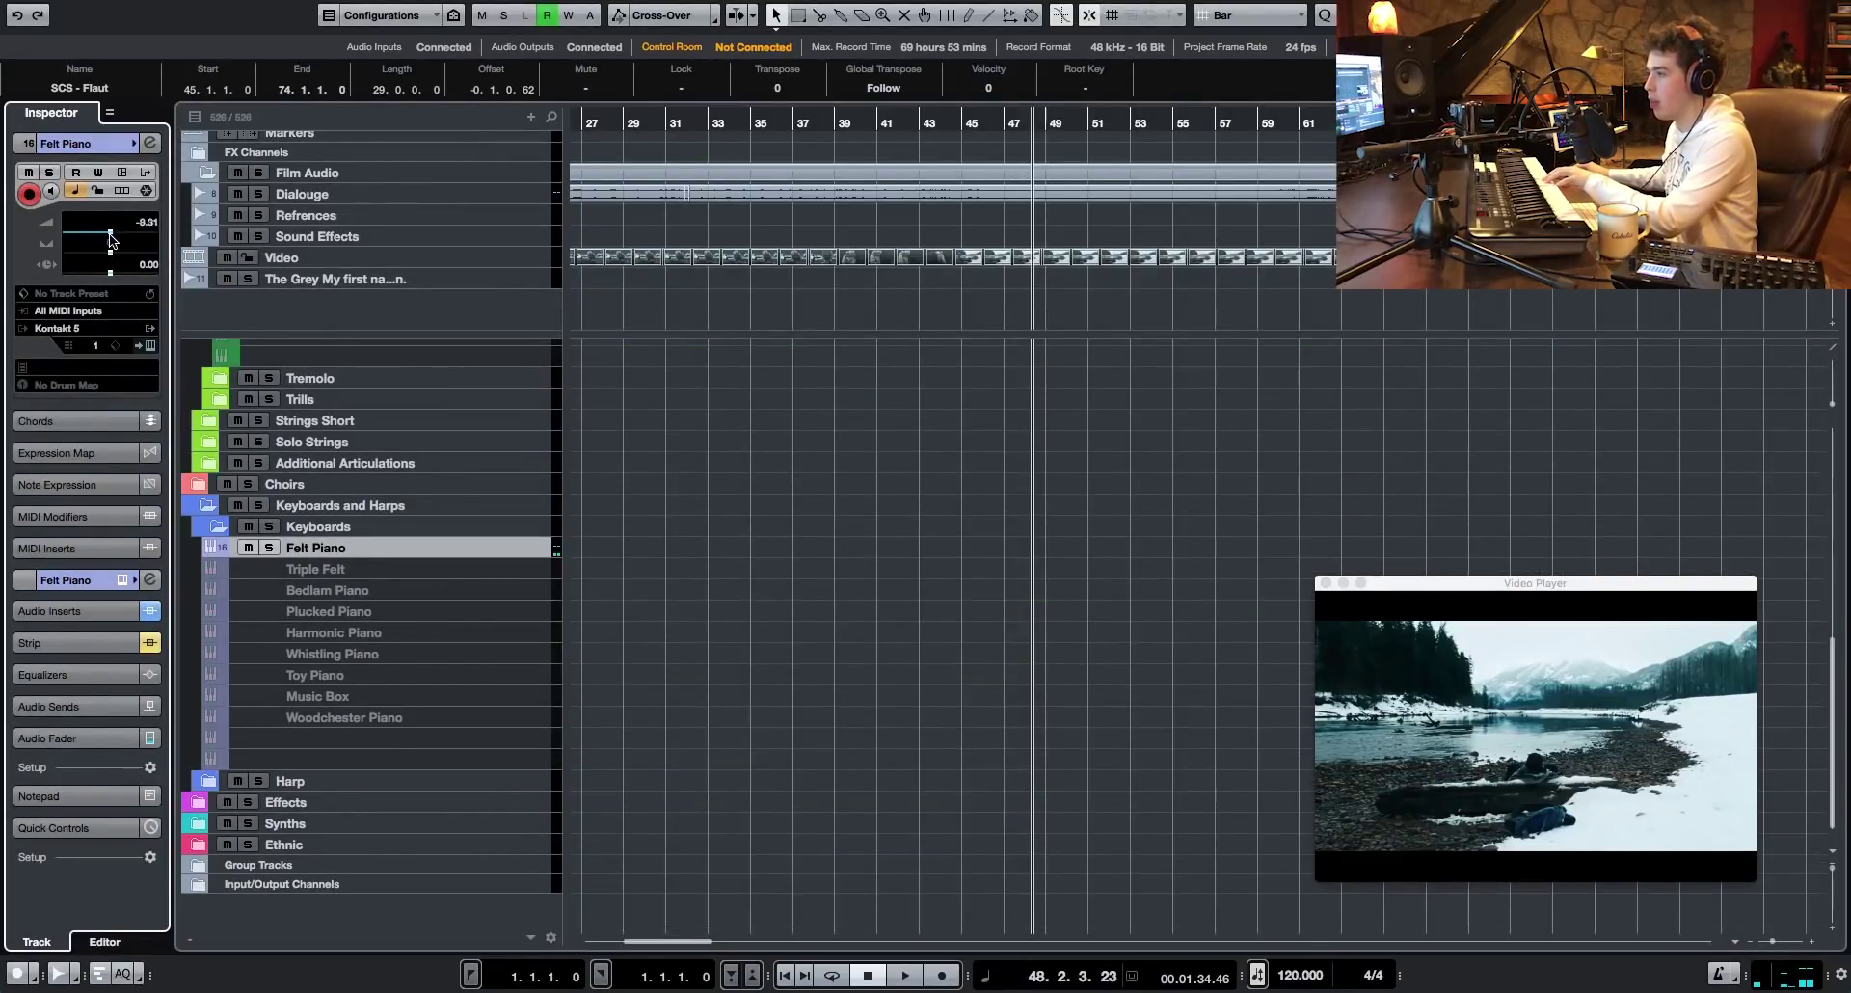
click(955, 637)
scroll(955, 675, up, 10)
scroll(950, 700, down, 10)
scroll(849, 744, up, 1)
scroll(849, 738, up, 9)
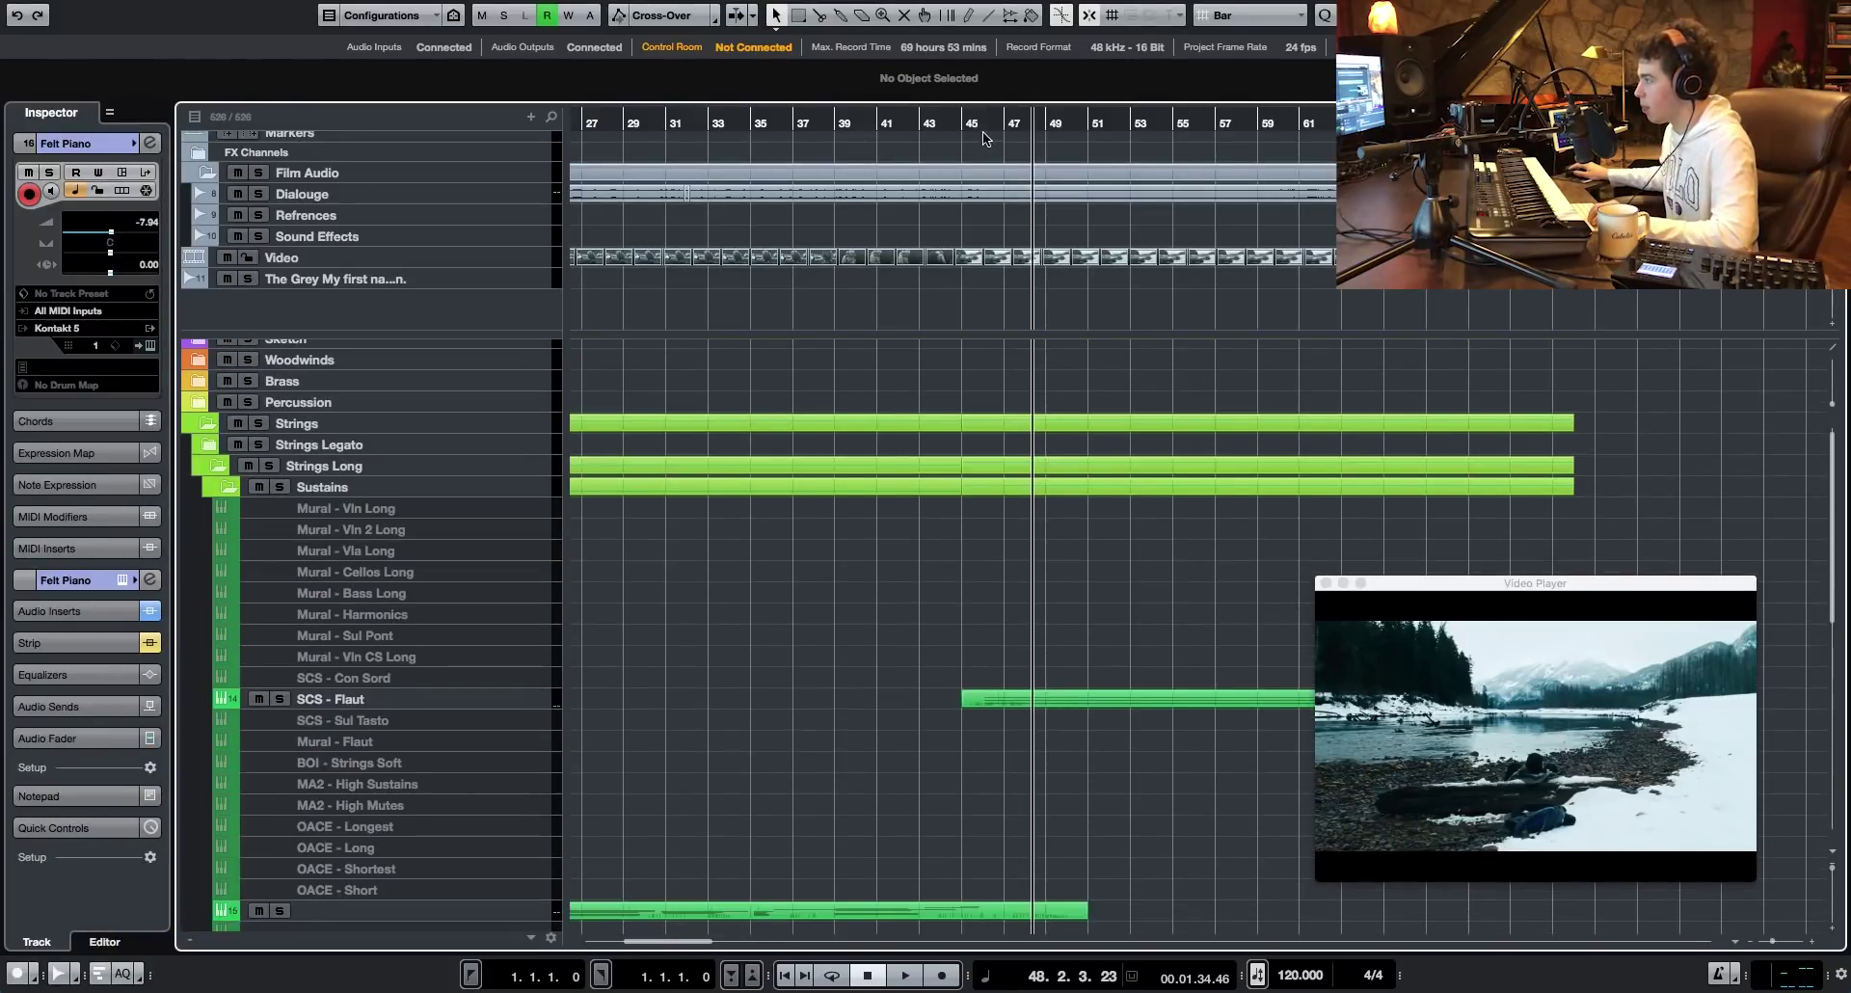
- Record a Felt Piano part against the film from about bar 47 to bar 69
click(983, 138)
key(space)
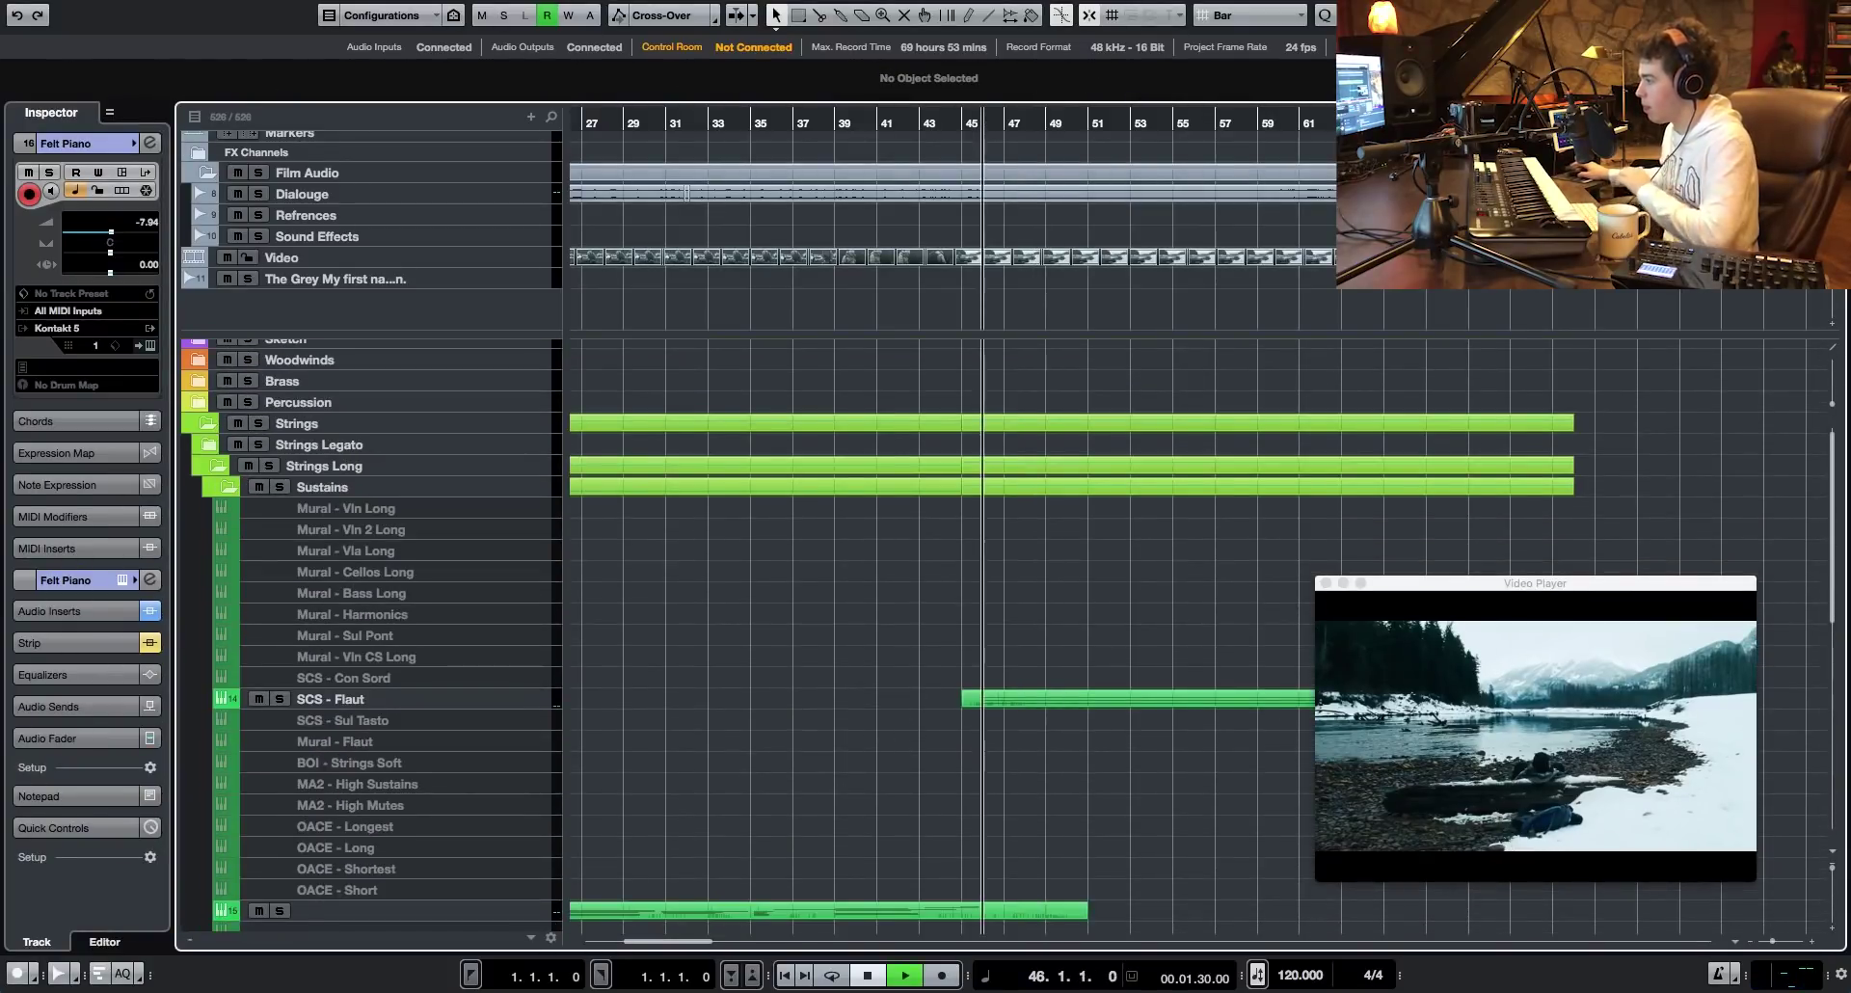
click(945, 973)
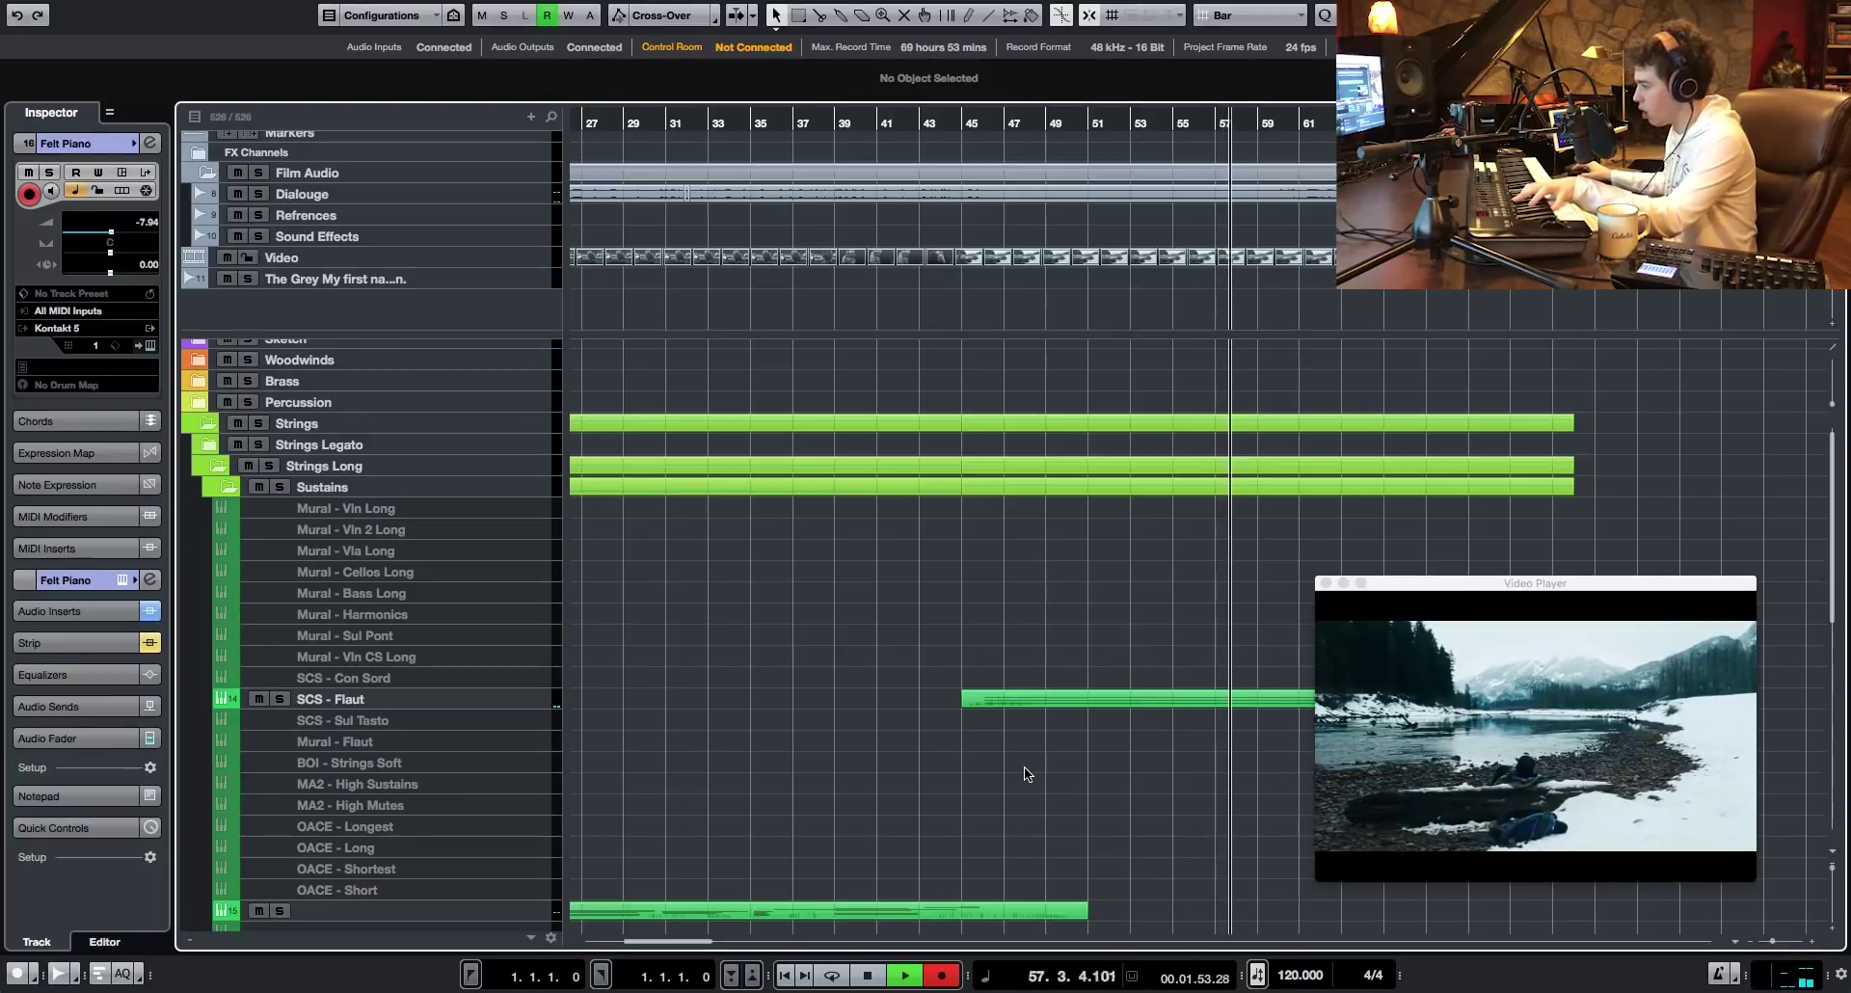
drag(702, 941, 724, 941)
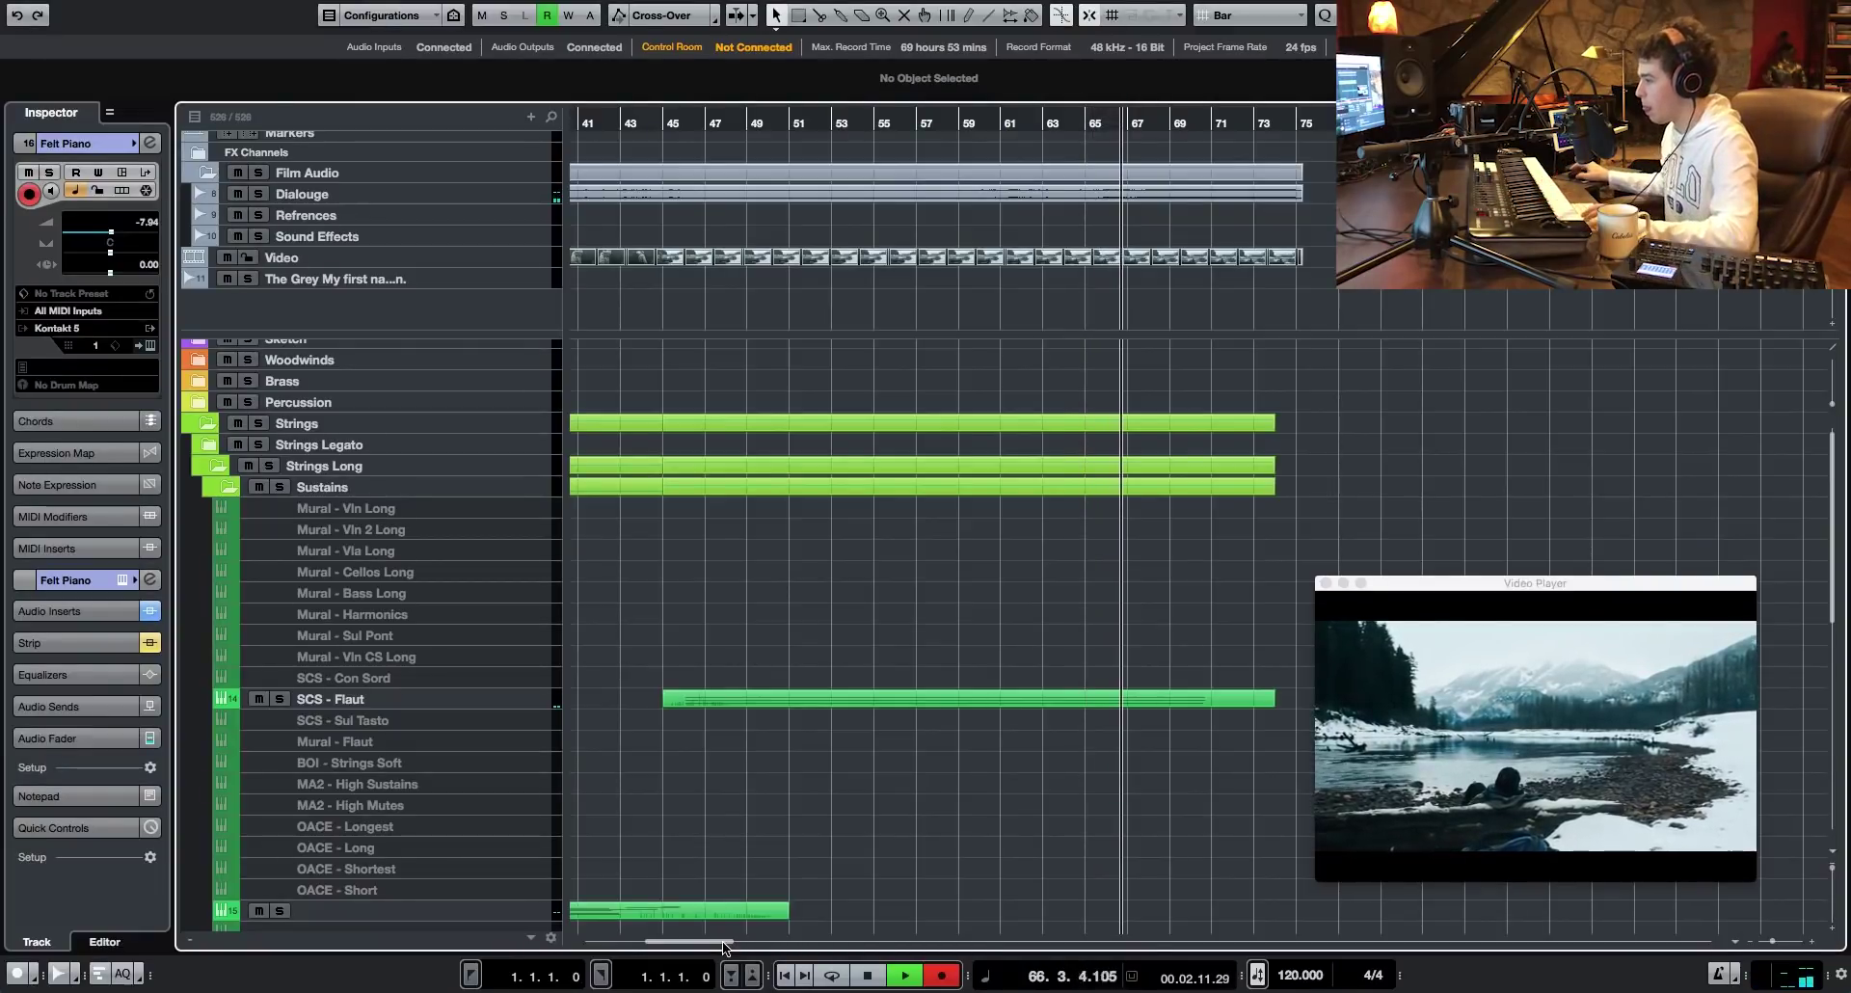
drag(722, 941, 717, 941)
scroll(808, 818, down, 6)
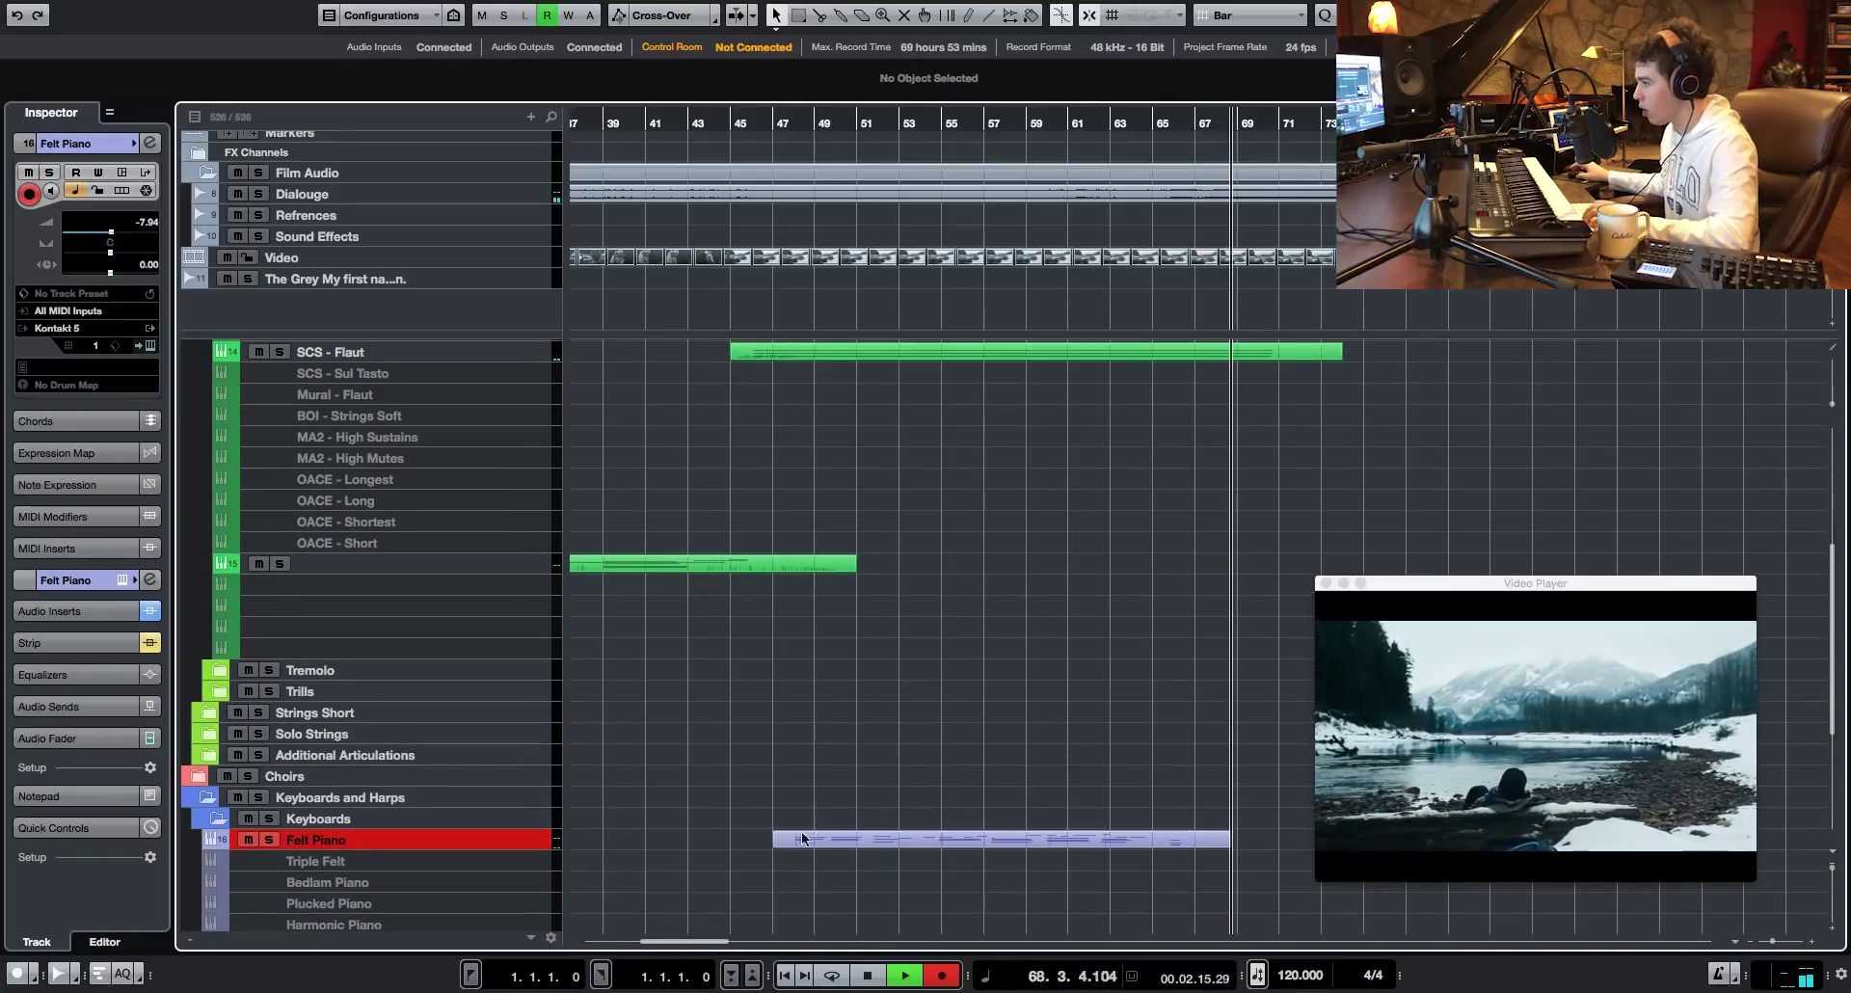
click(806, 839)
key(space)
- Load the Desperate Measures patch from the Pads + Strings category of The Unfinished Omnisphere Pangaea library on the empty synth track
drag(711, 950, 656, 950)
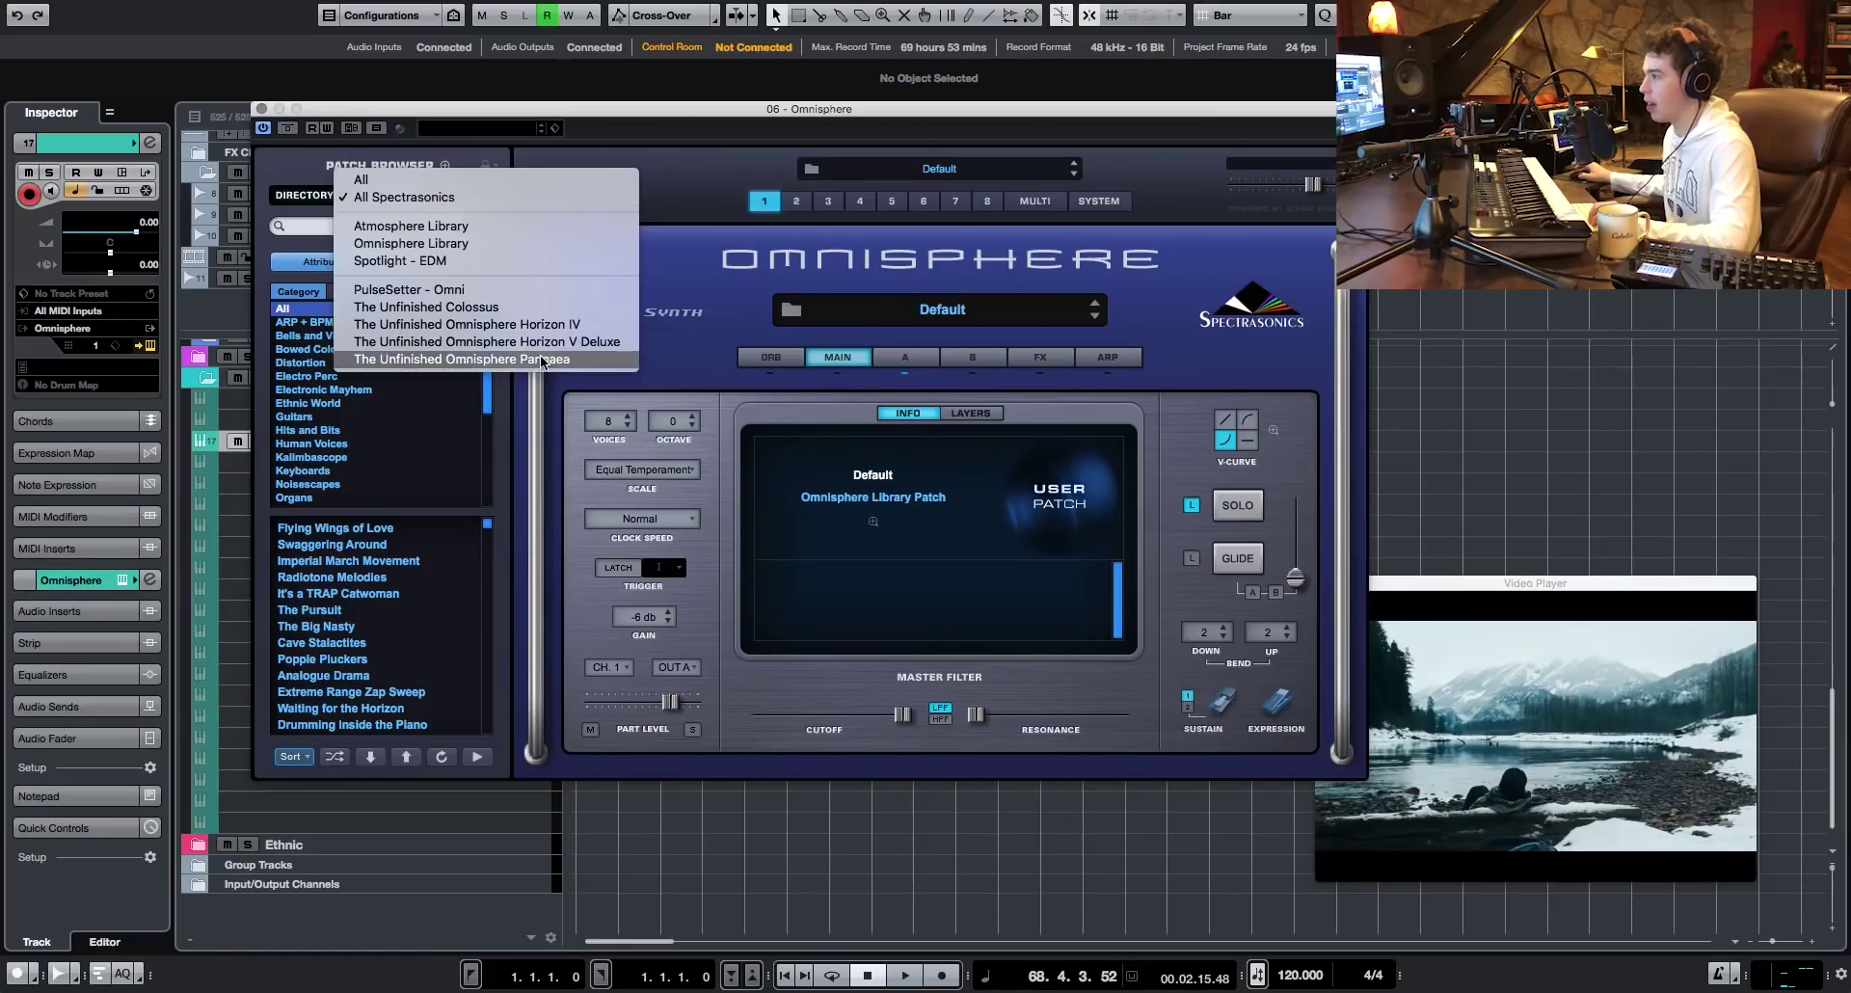
click(472, 355)
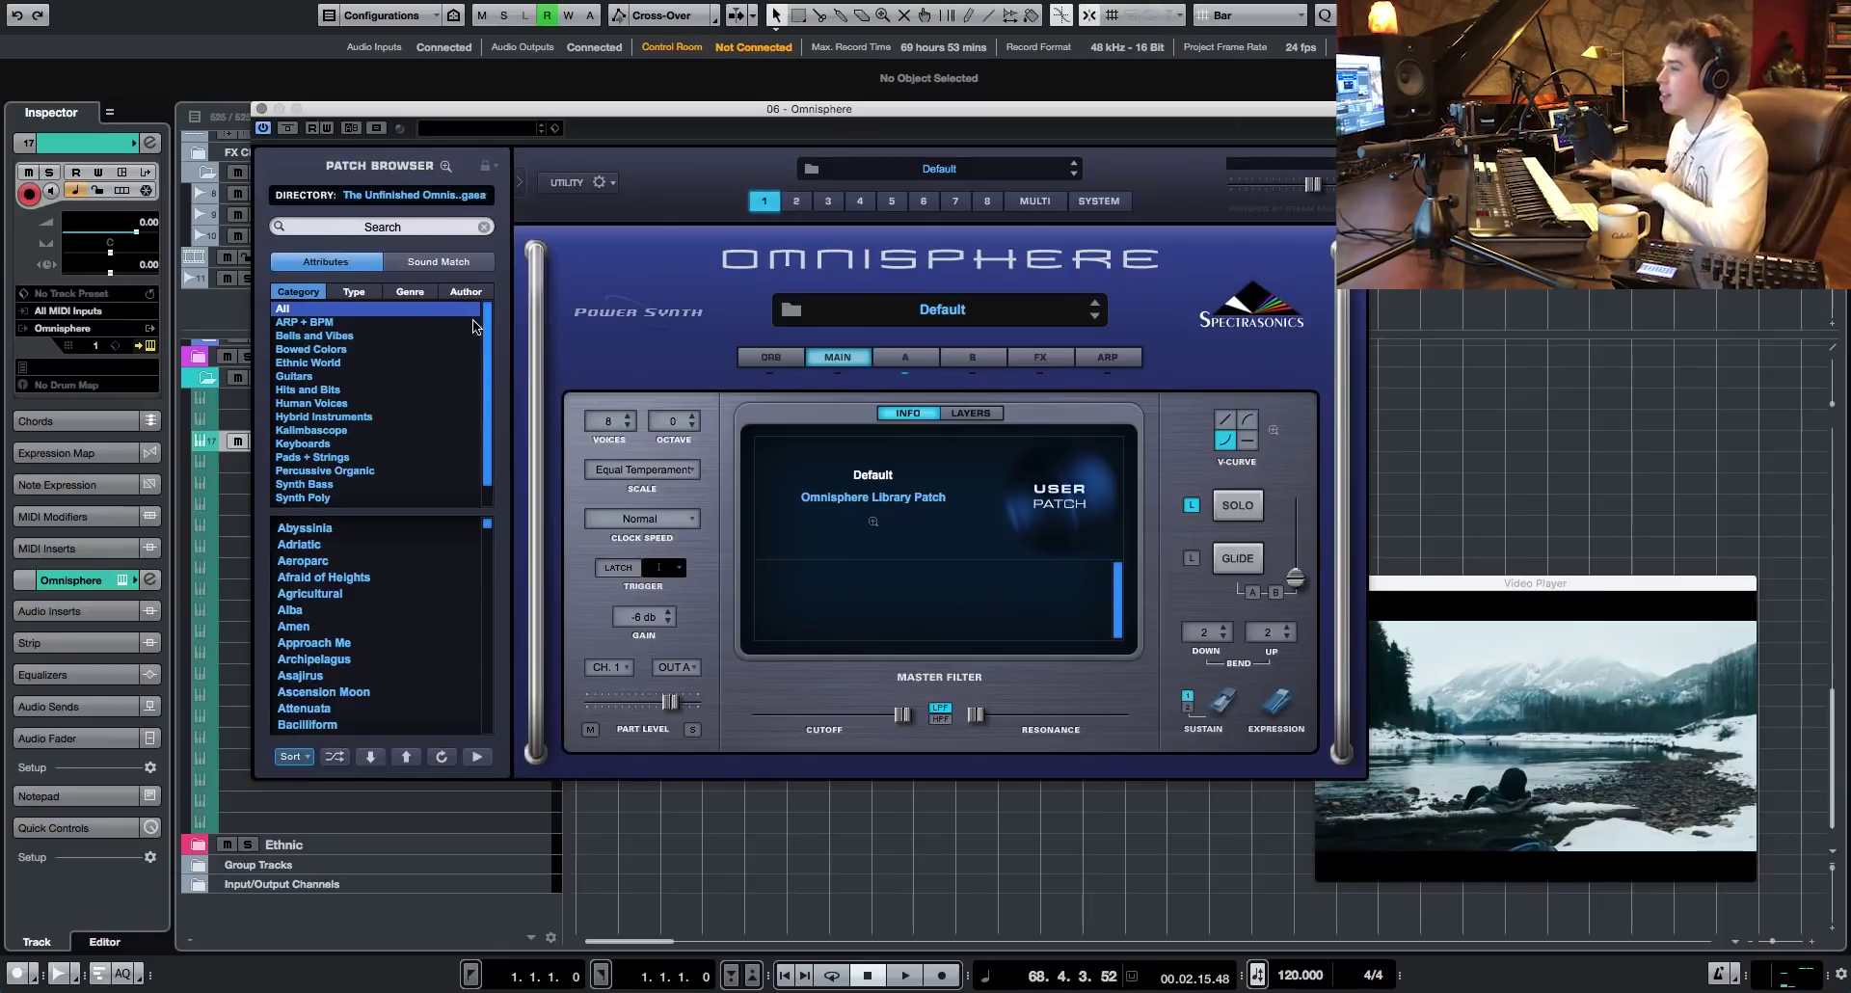
click(342, 458)
click(333, 610)
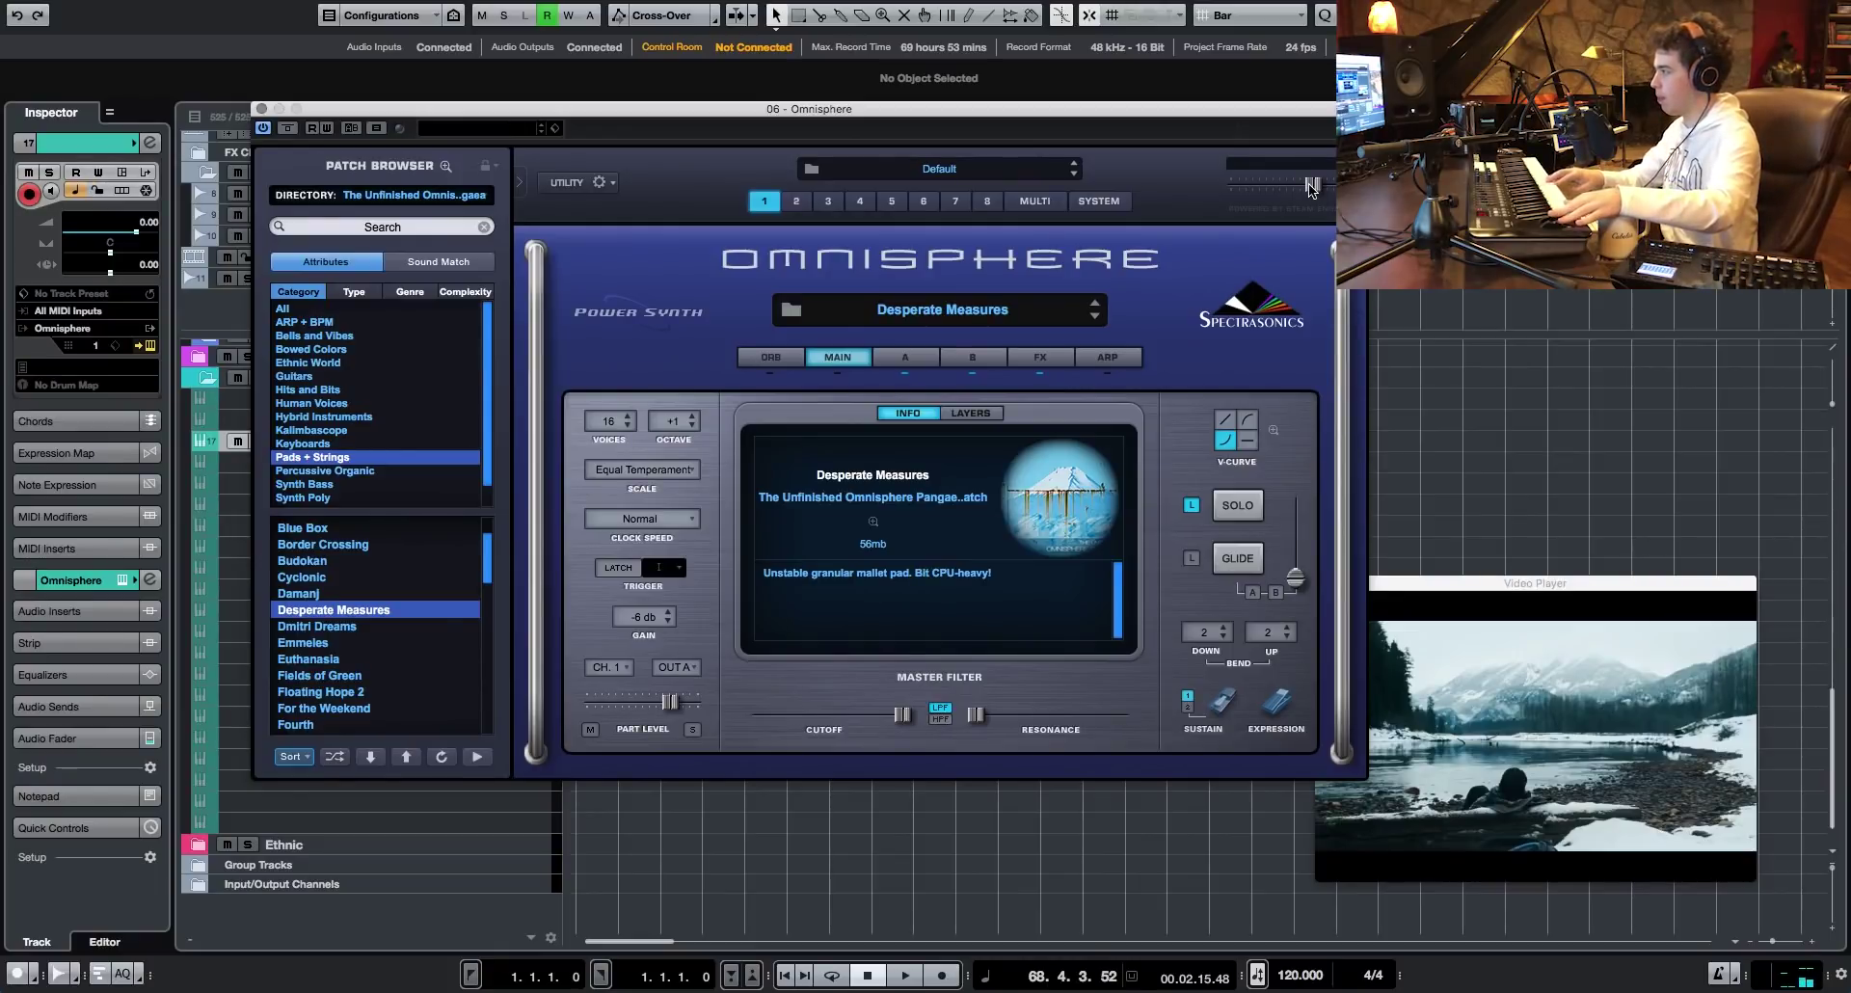
- Open the Omnisphere track's channel settings and load an effect plug-in into its first insert slot
click(150, 142)
drag(448, 107, 1071, 824)
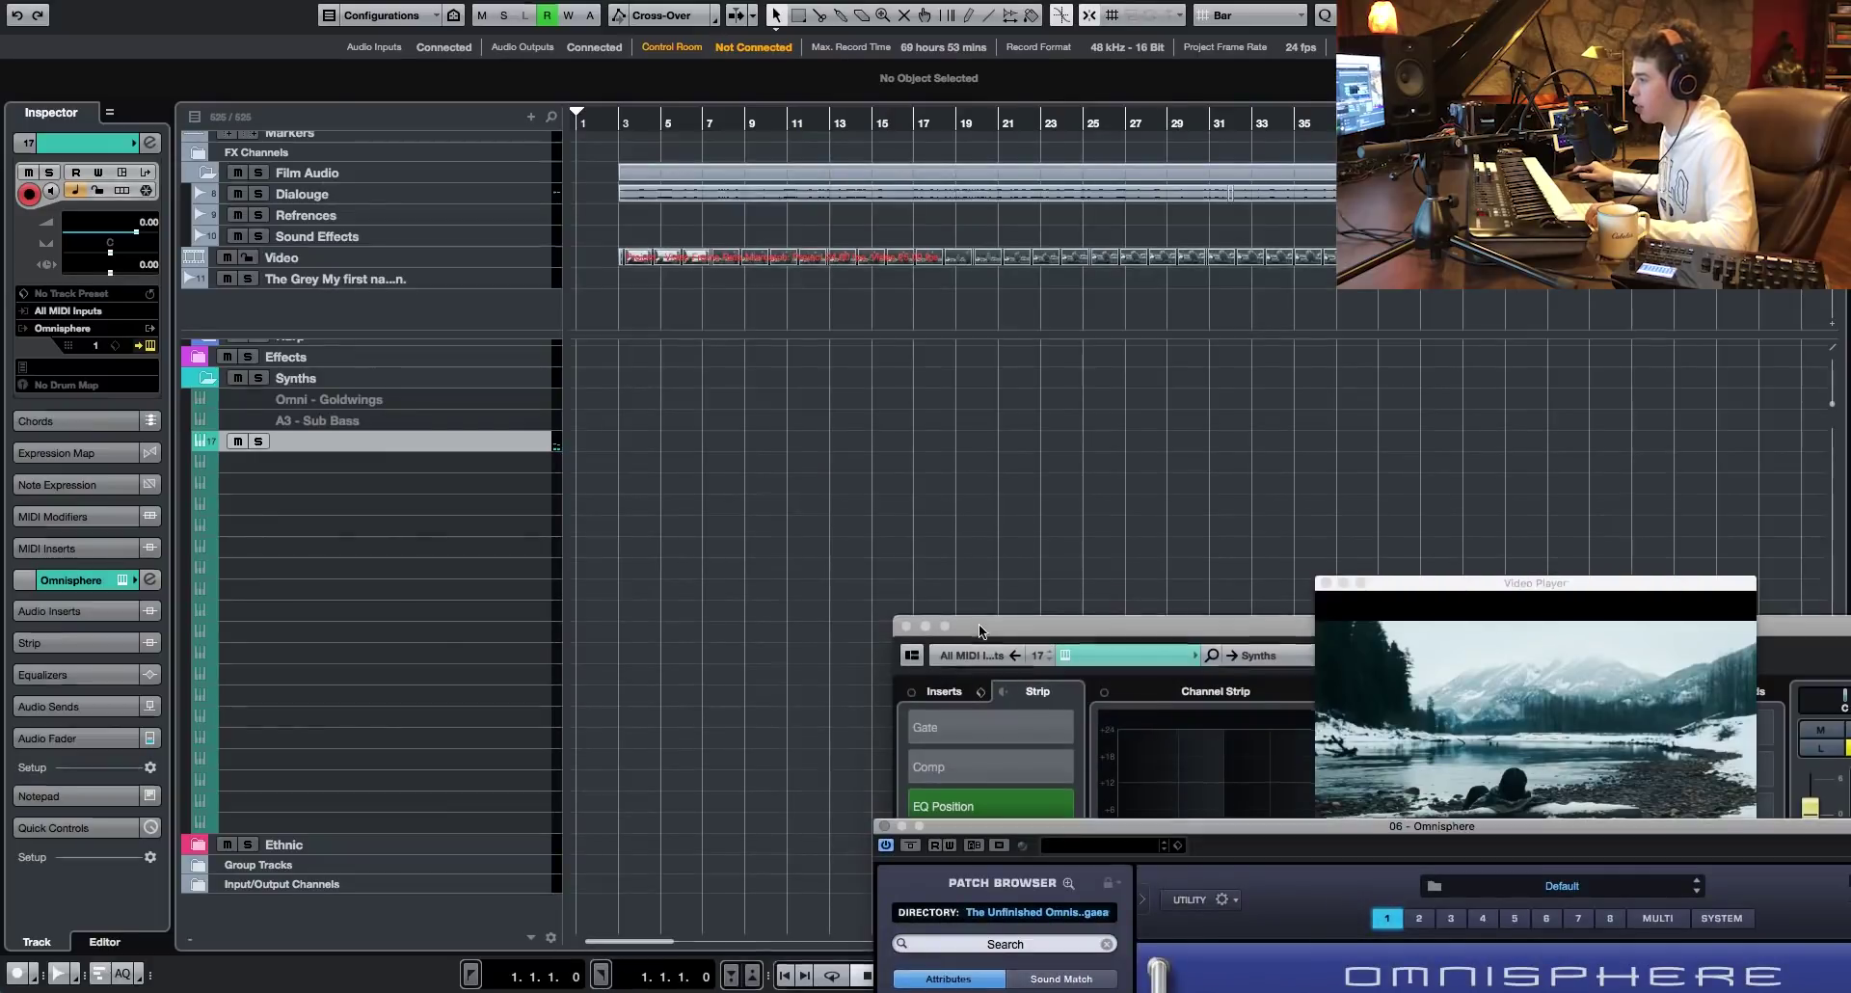
drag(975, 626, 427, 130)
click(401, 198)
click(426, 223)
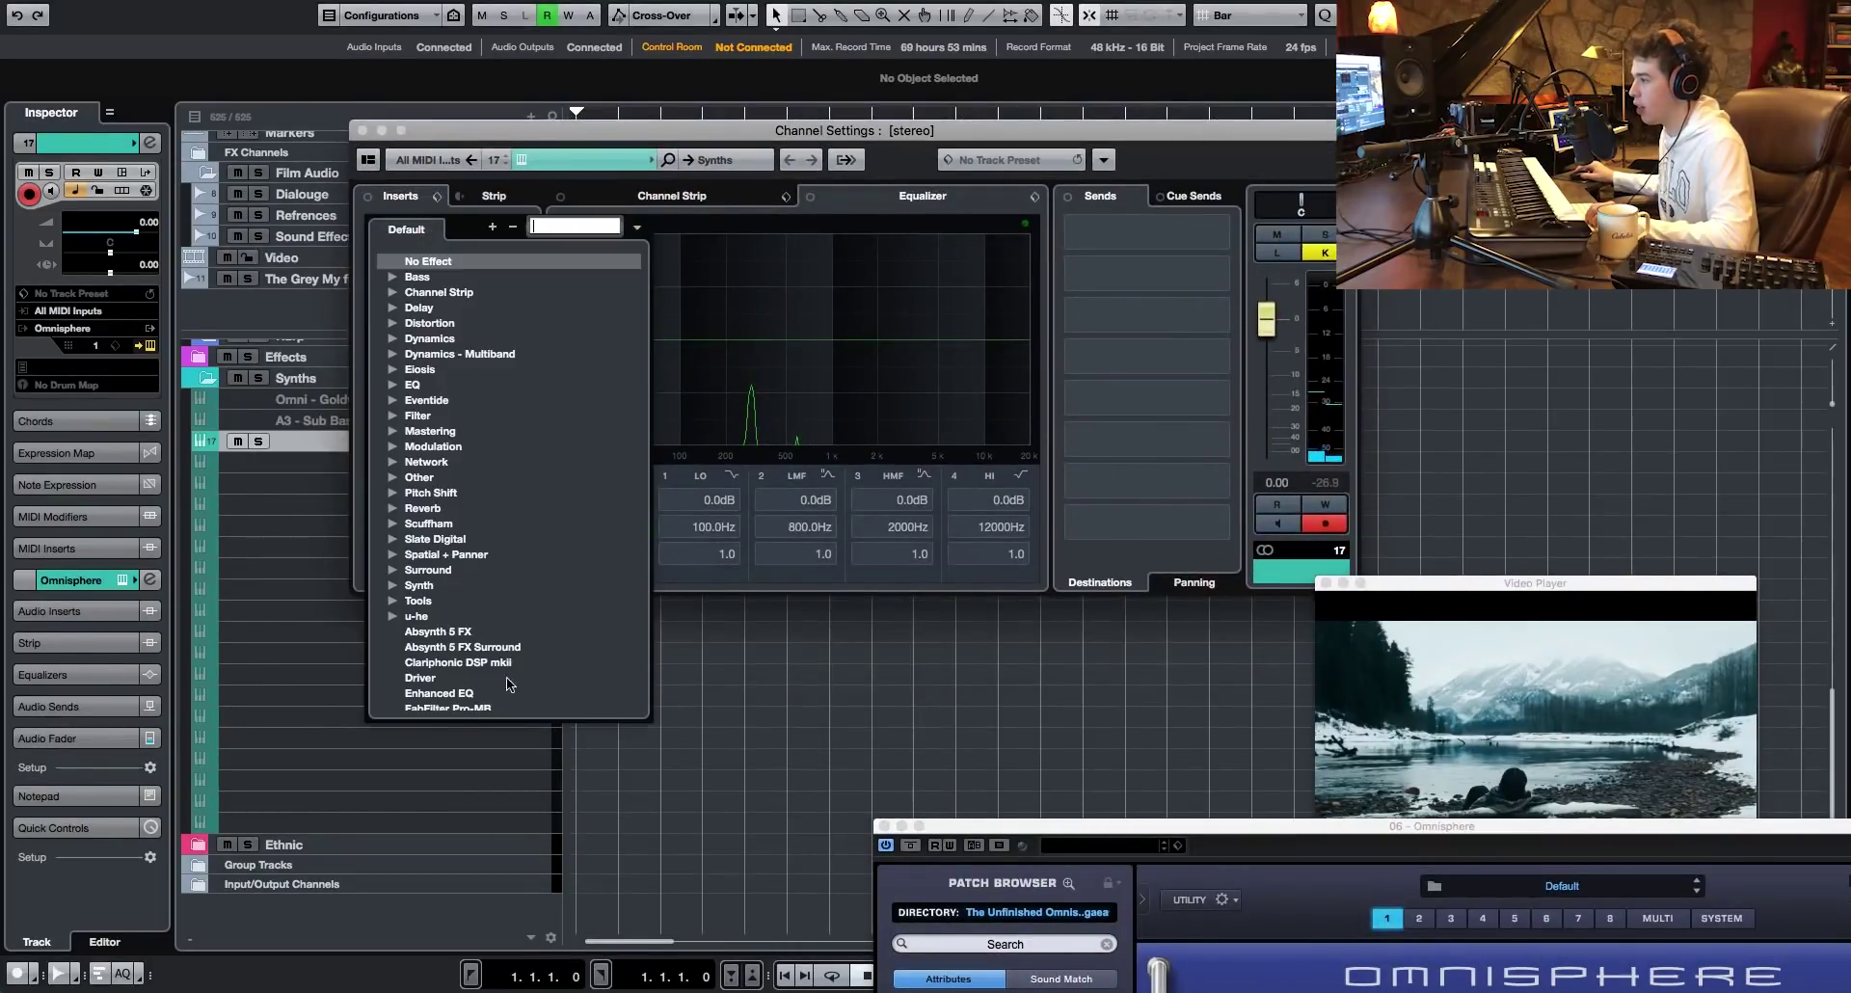
click(494, 614)
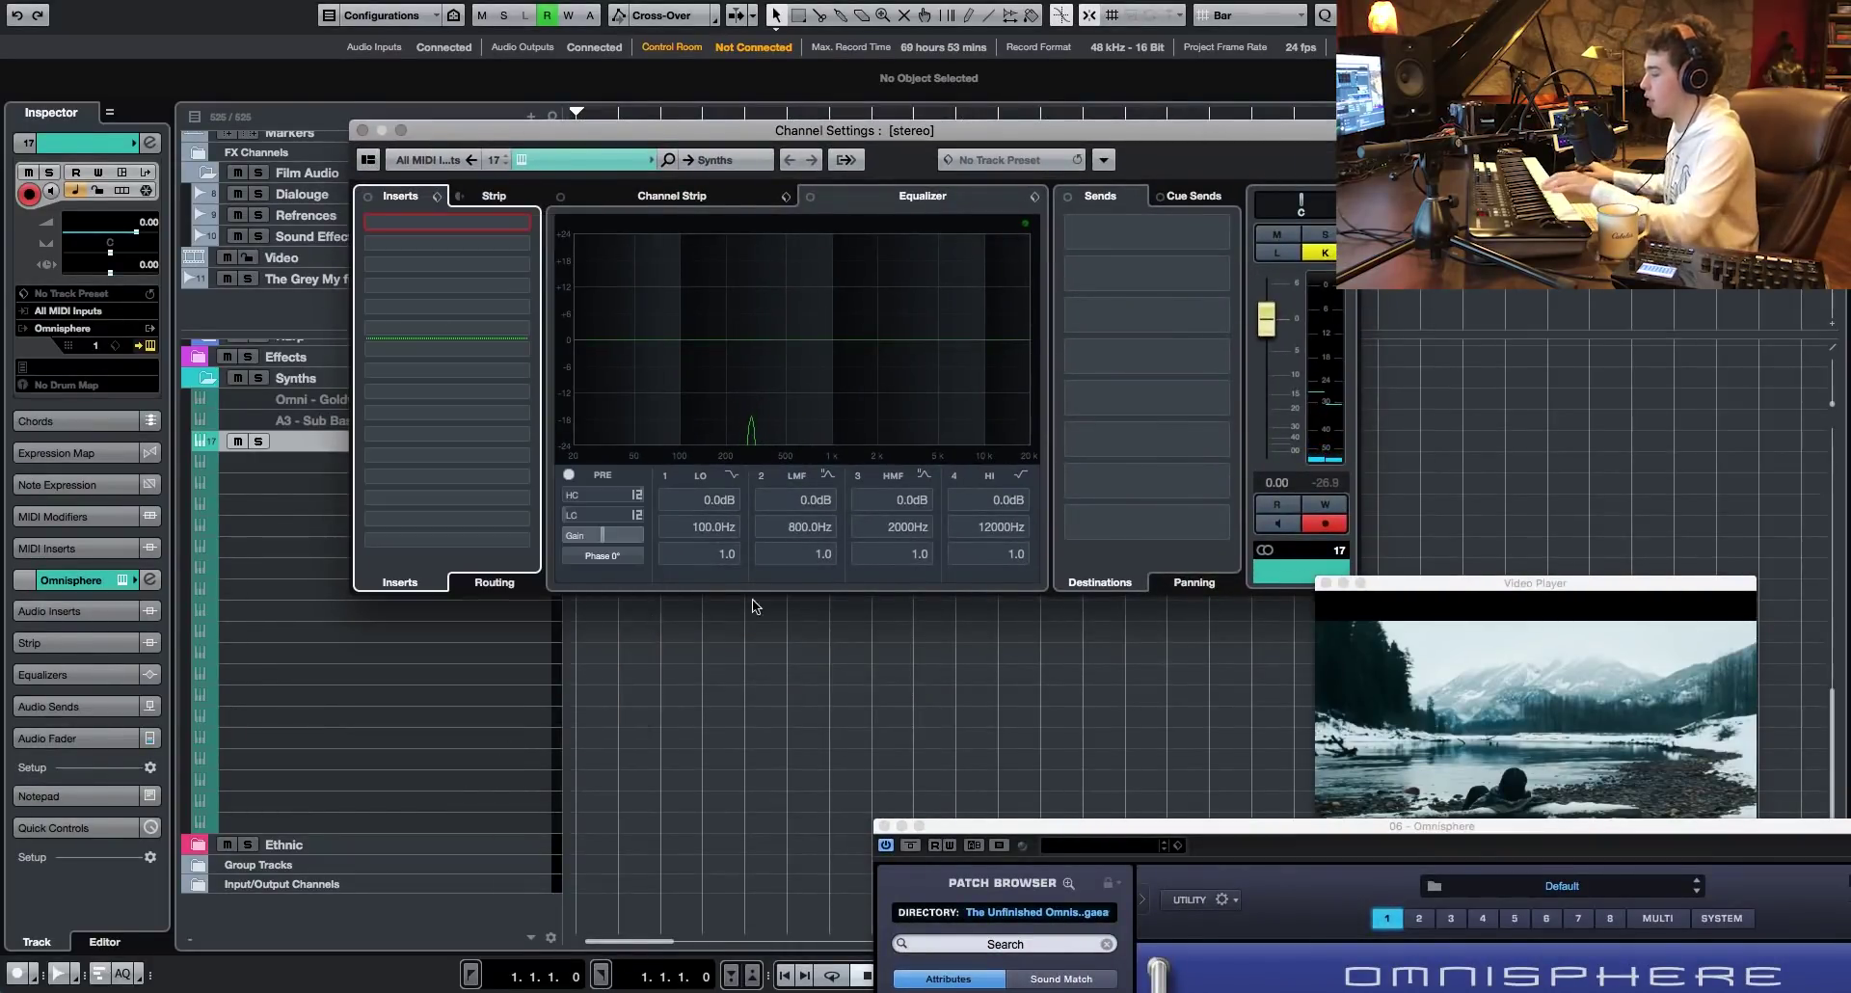
drag(1028, 479, 1028, 627)
scroll(1028, 627, up, 3)
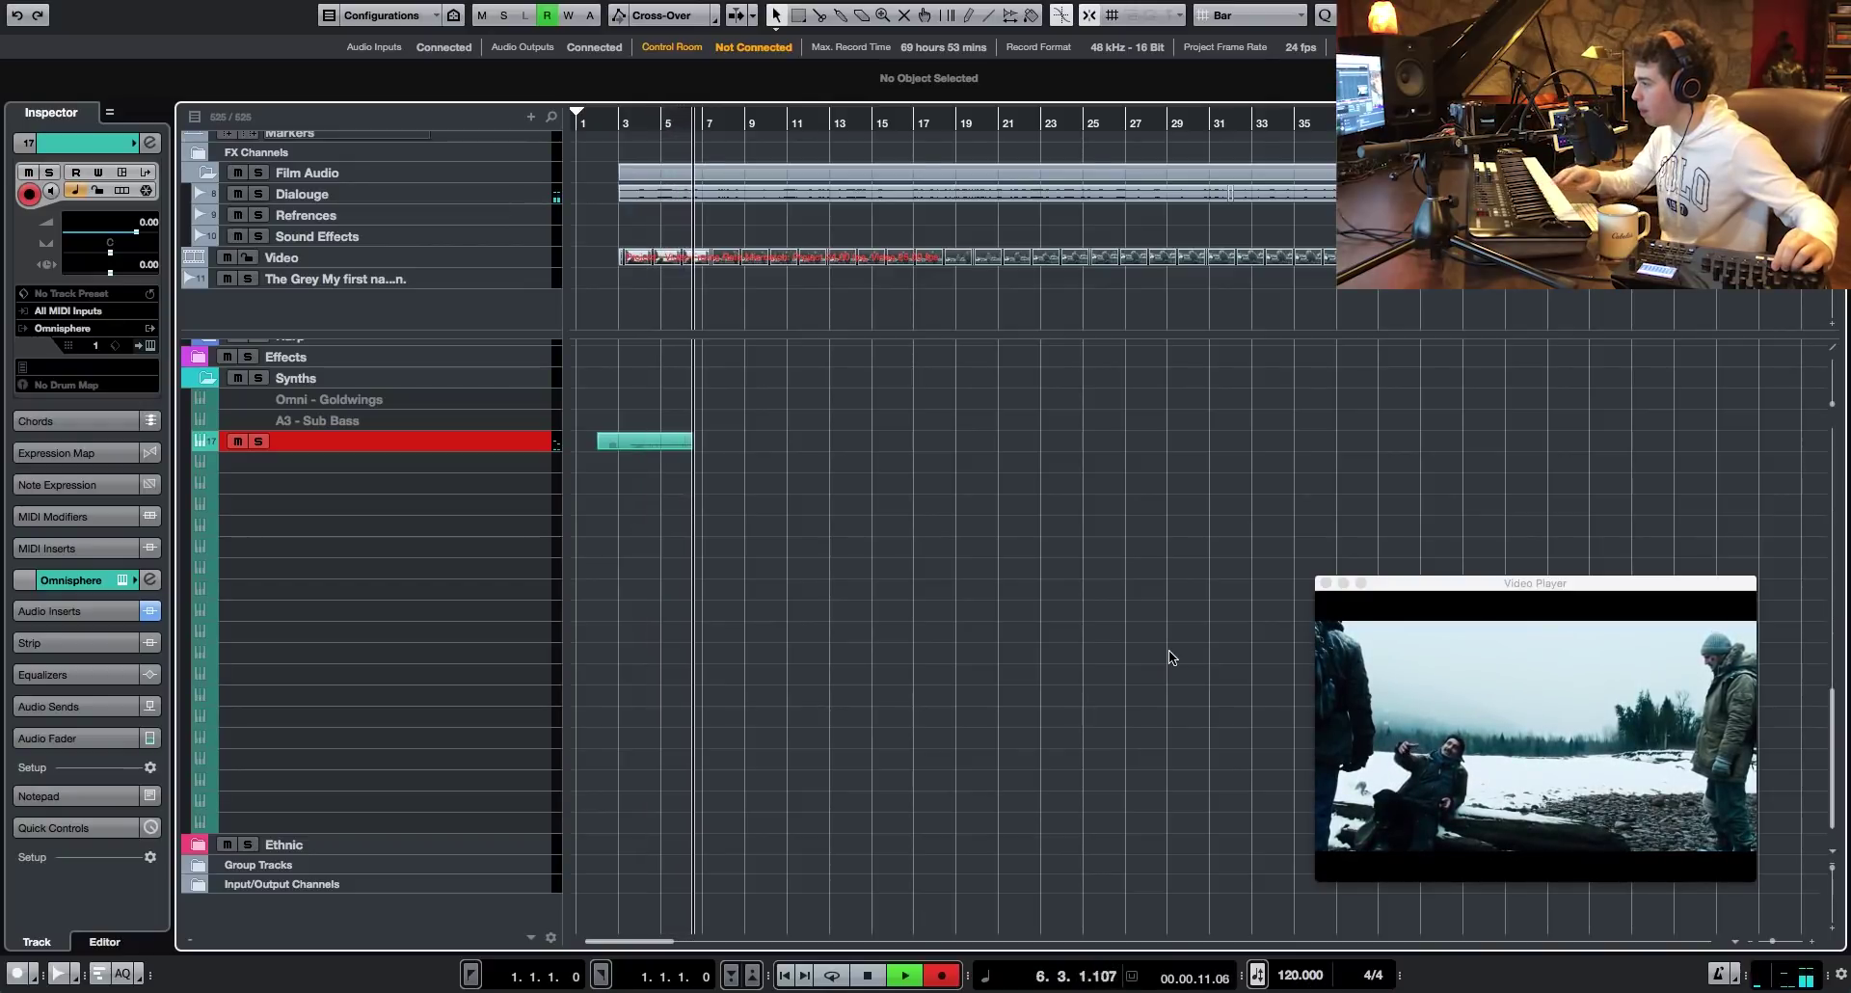
- Record a low Omnisphere pad part from bar 2 to bar 14
scroll(1133, 675, up, 10)
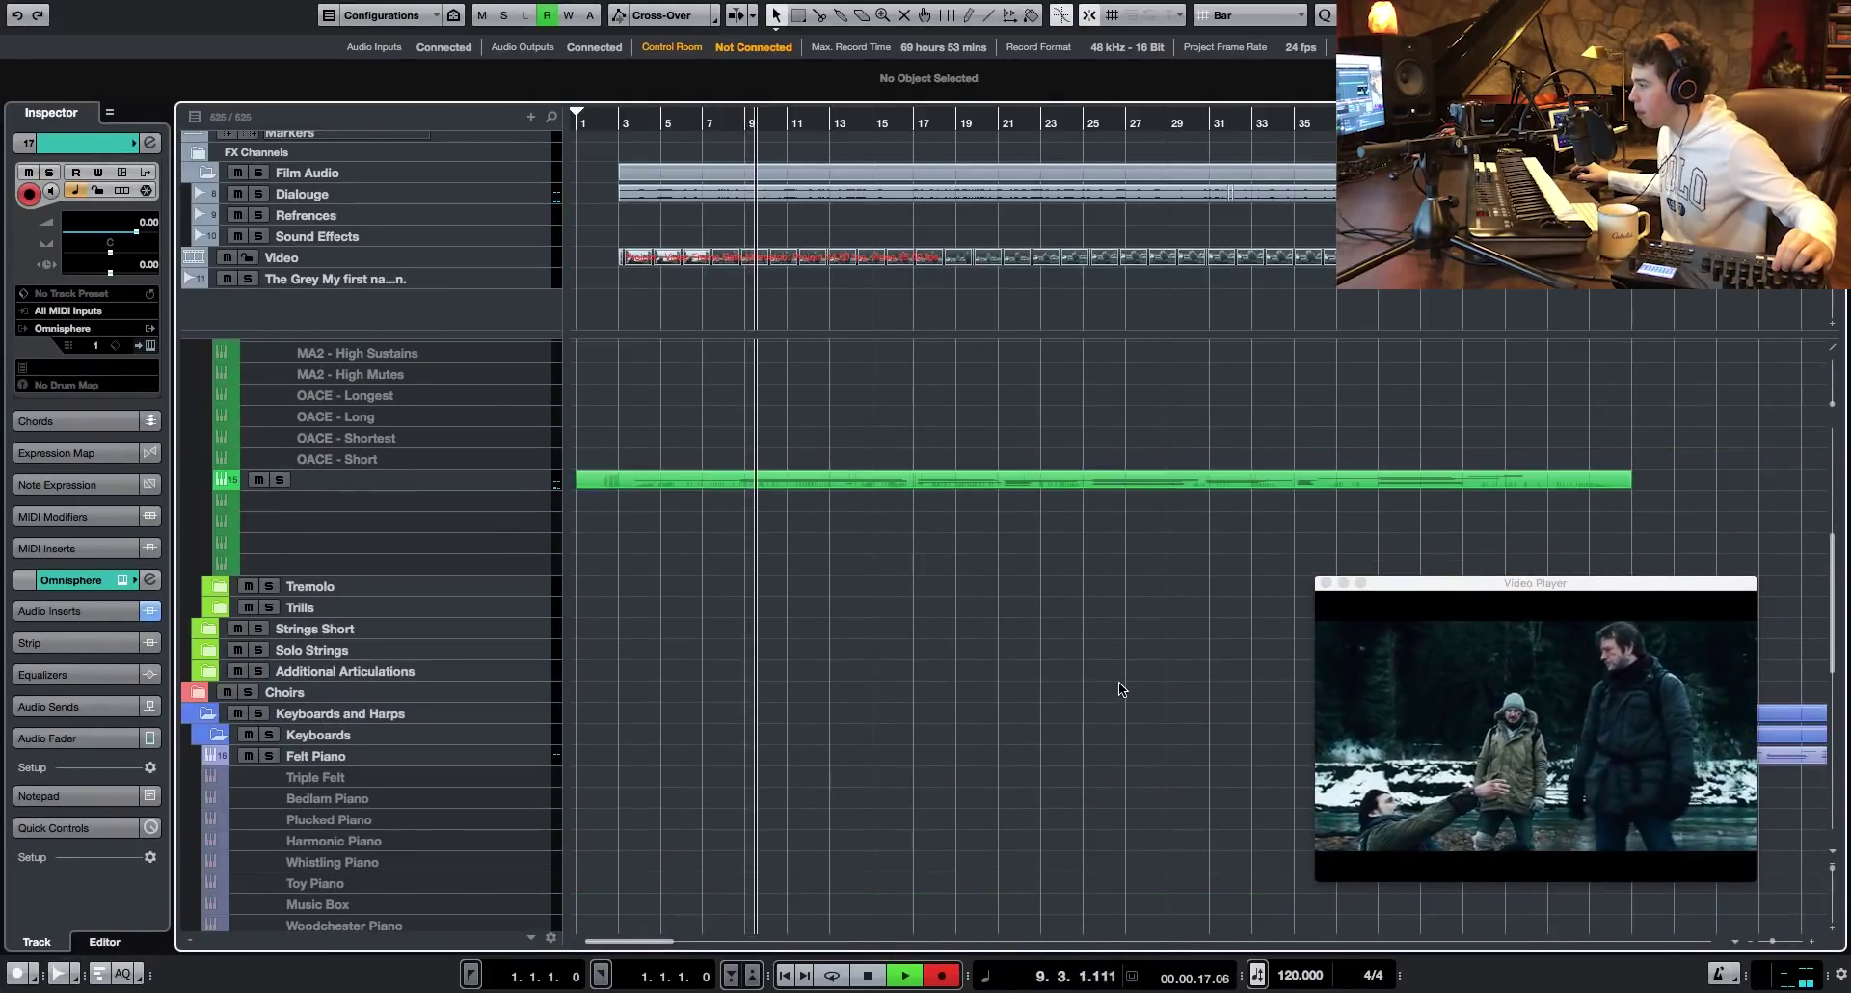
scroll(1096, 690, down, 5)
scroll(1096, 690, down, 2)
scroll(1096, 691, up, 6)
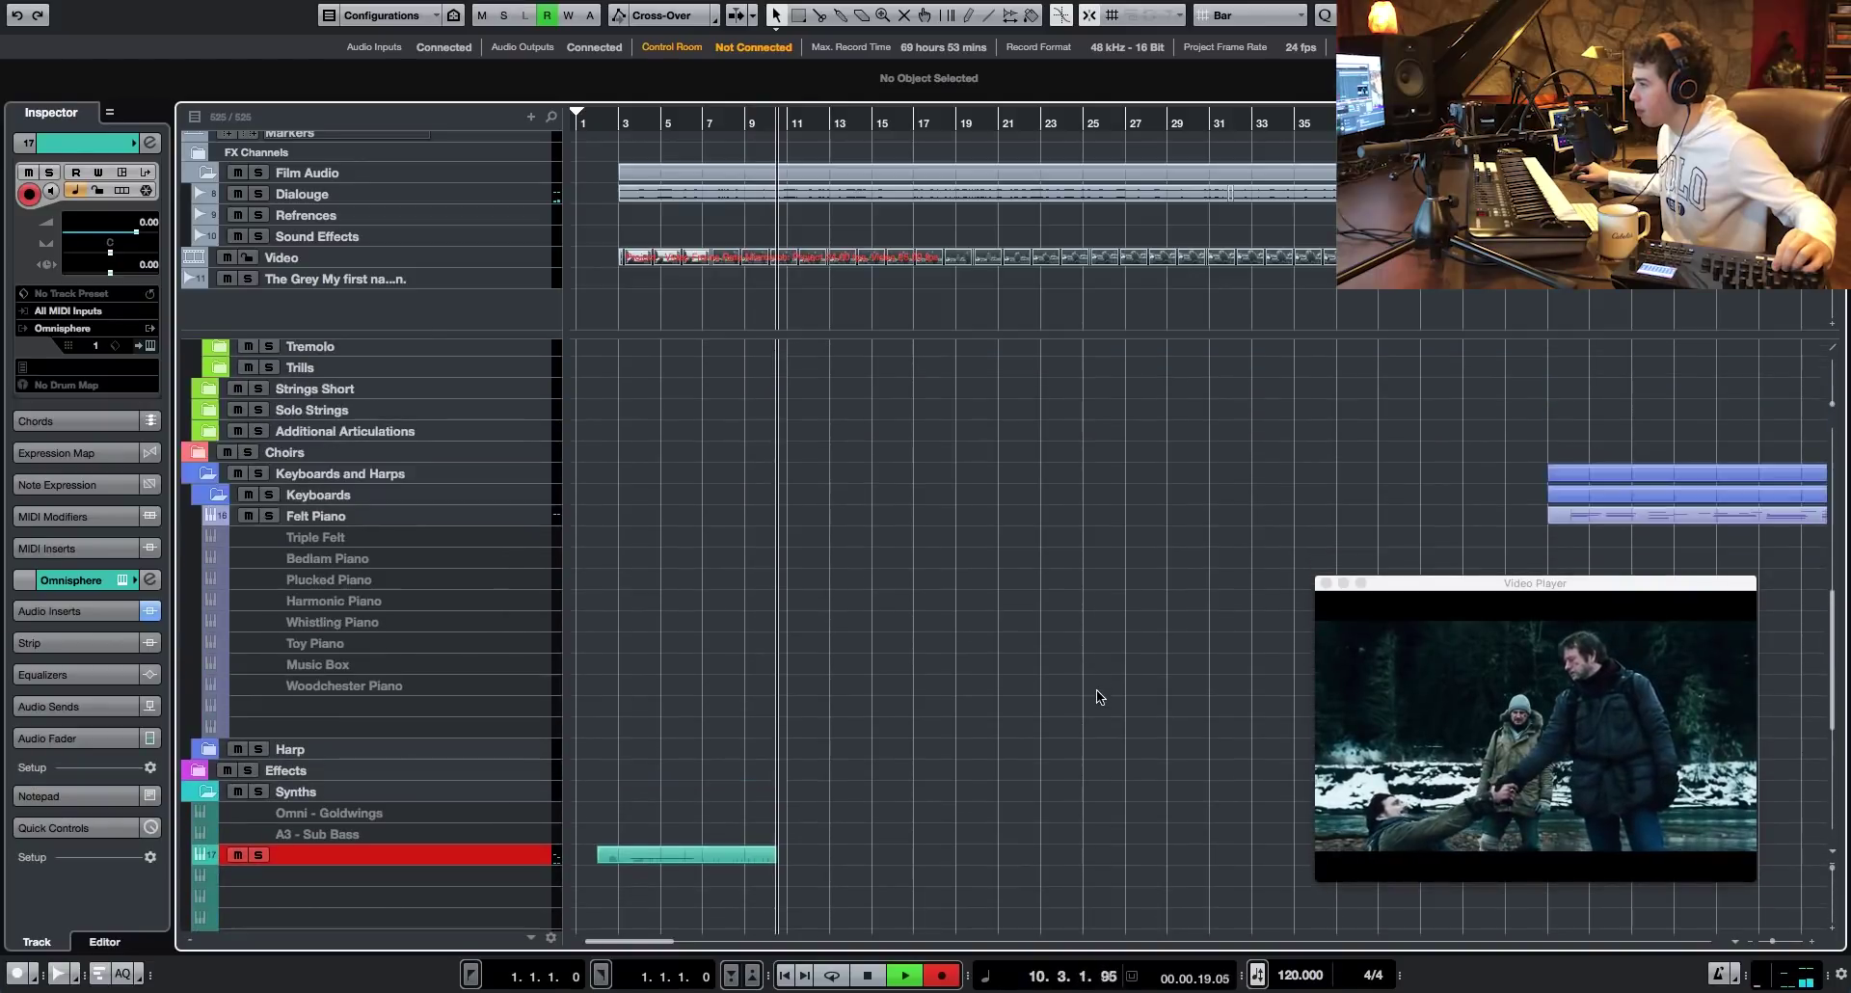
scroll(1096, 696, up, 2)
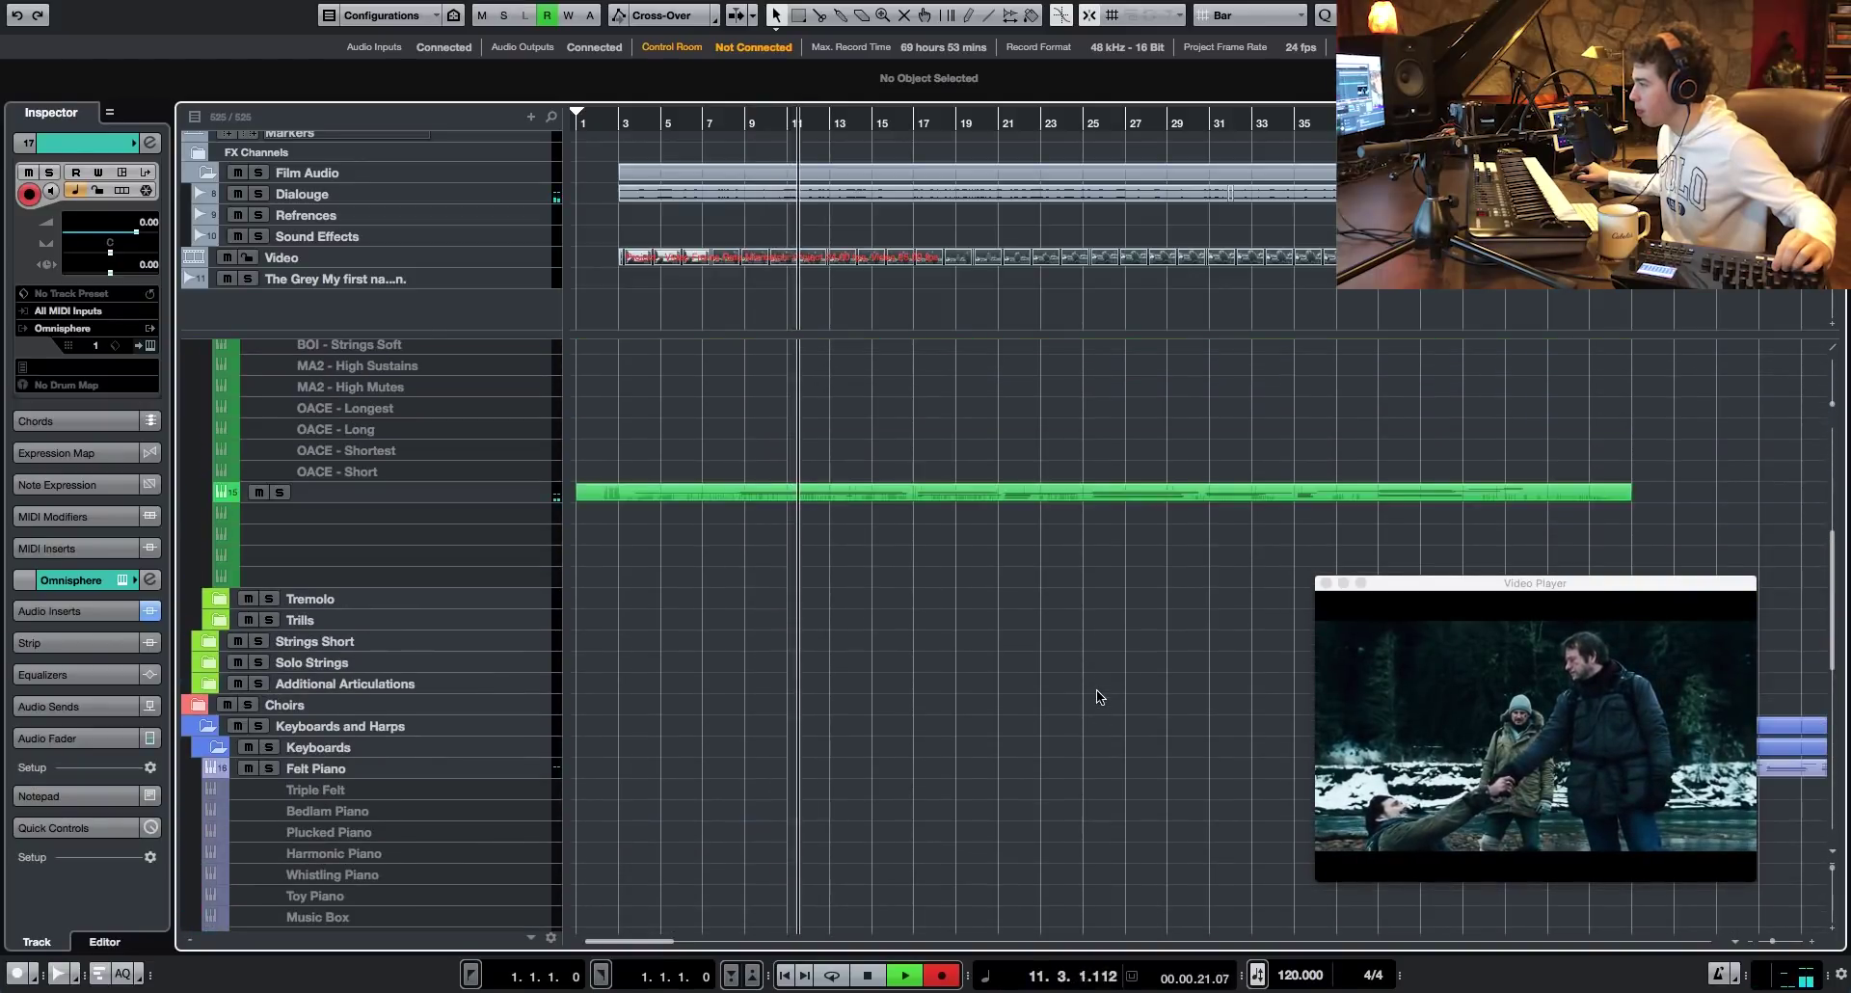
scroll(1097, 690, down, 6)
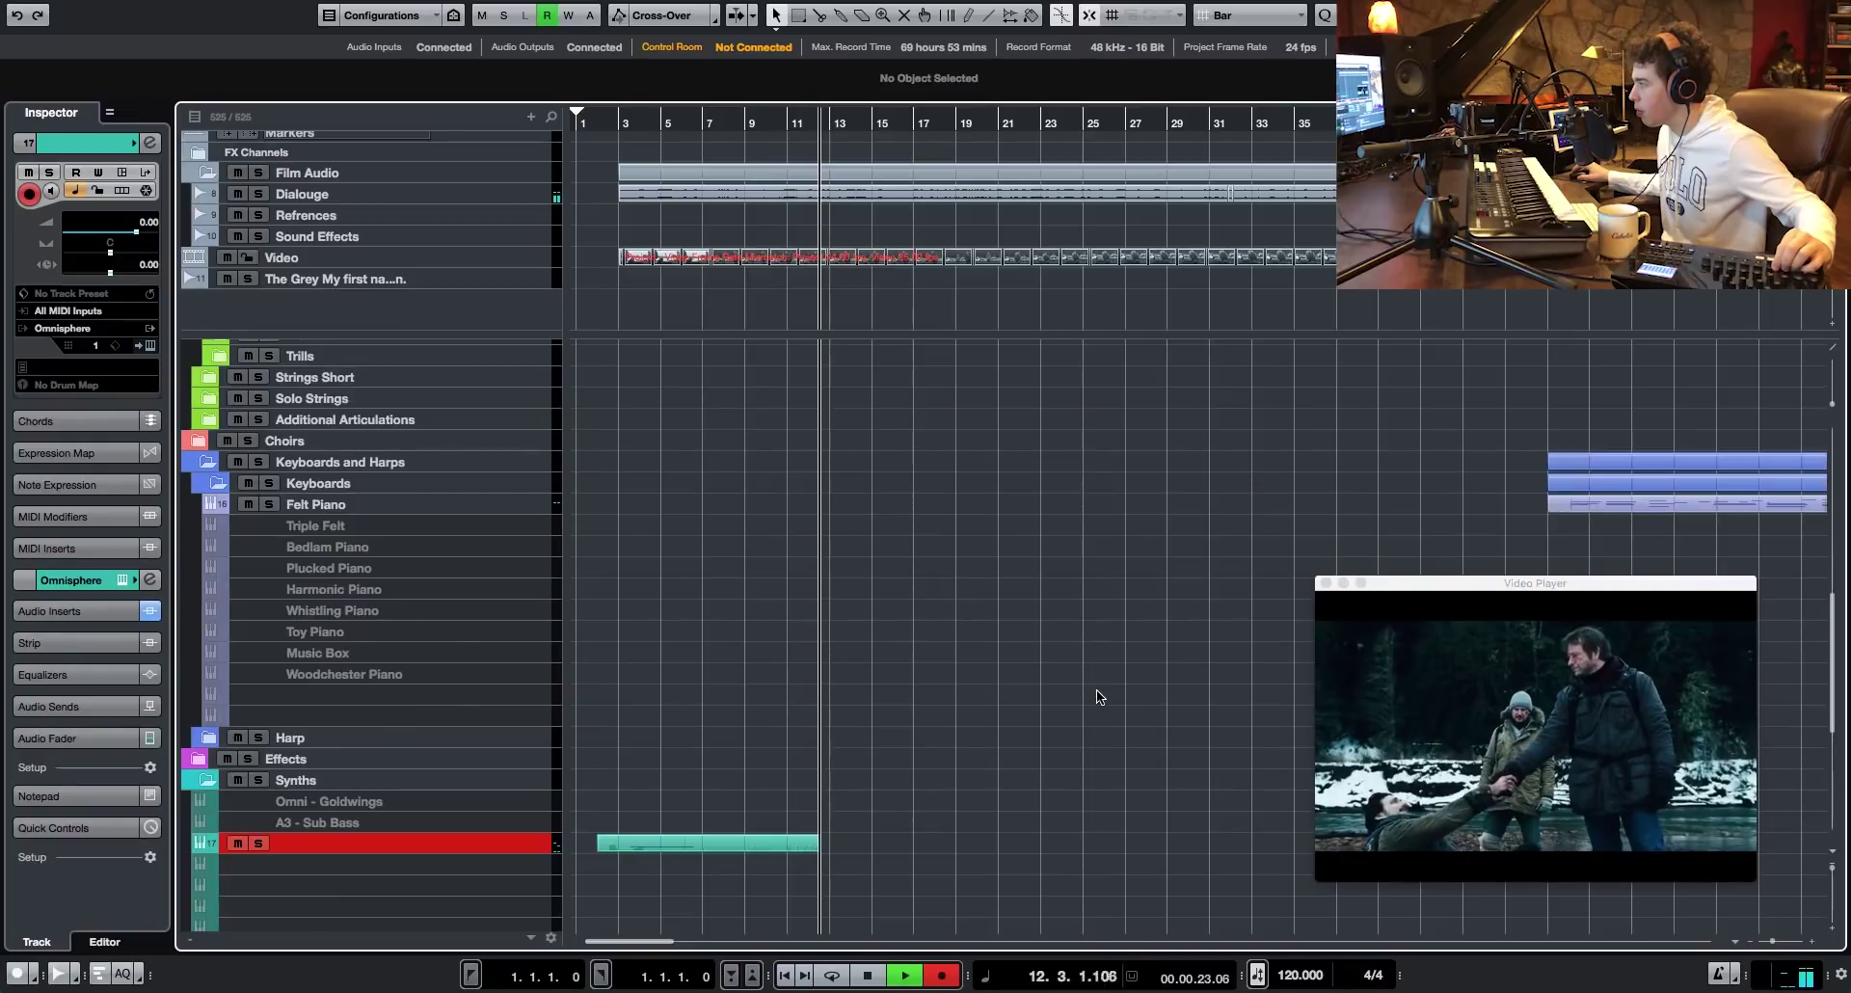
scroll(1097, 690, up, 3)
scroll(1096, 690, down, 2)
key(space)
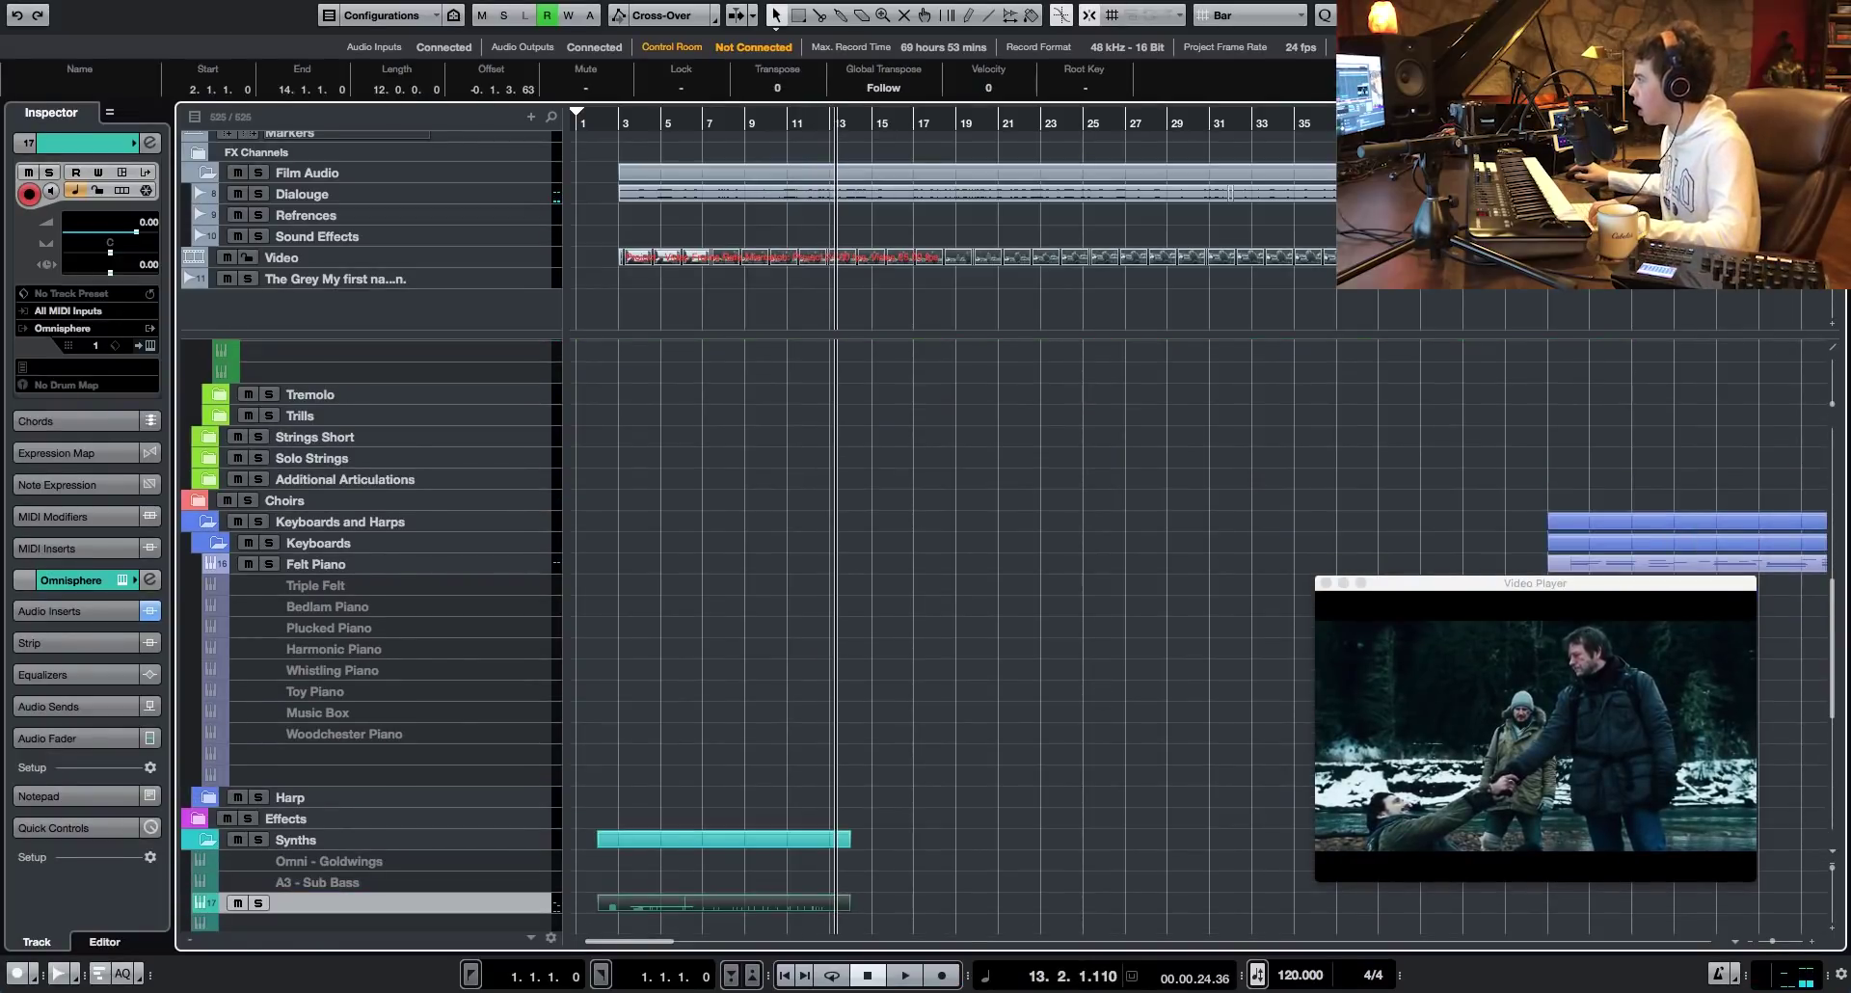
- Extend the Omnisphere part to bar 51 with its D2 note held until about bar 48, and show its CC 64 (Sustain) lane
click(1569, 123)
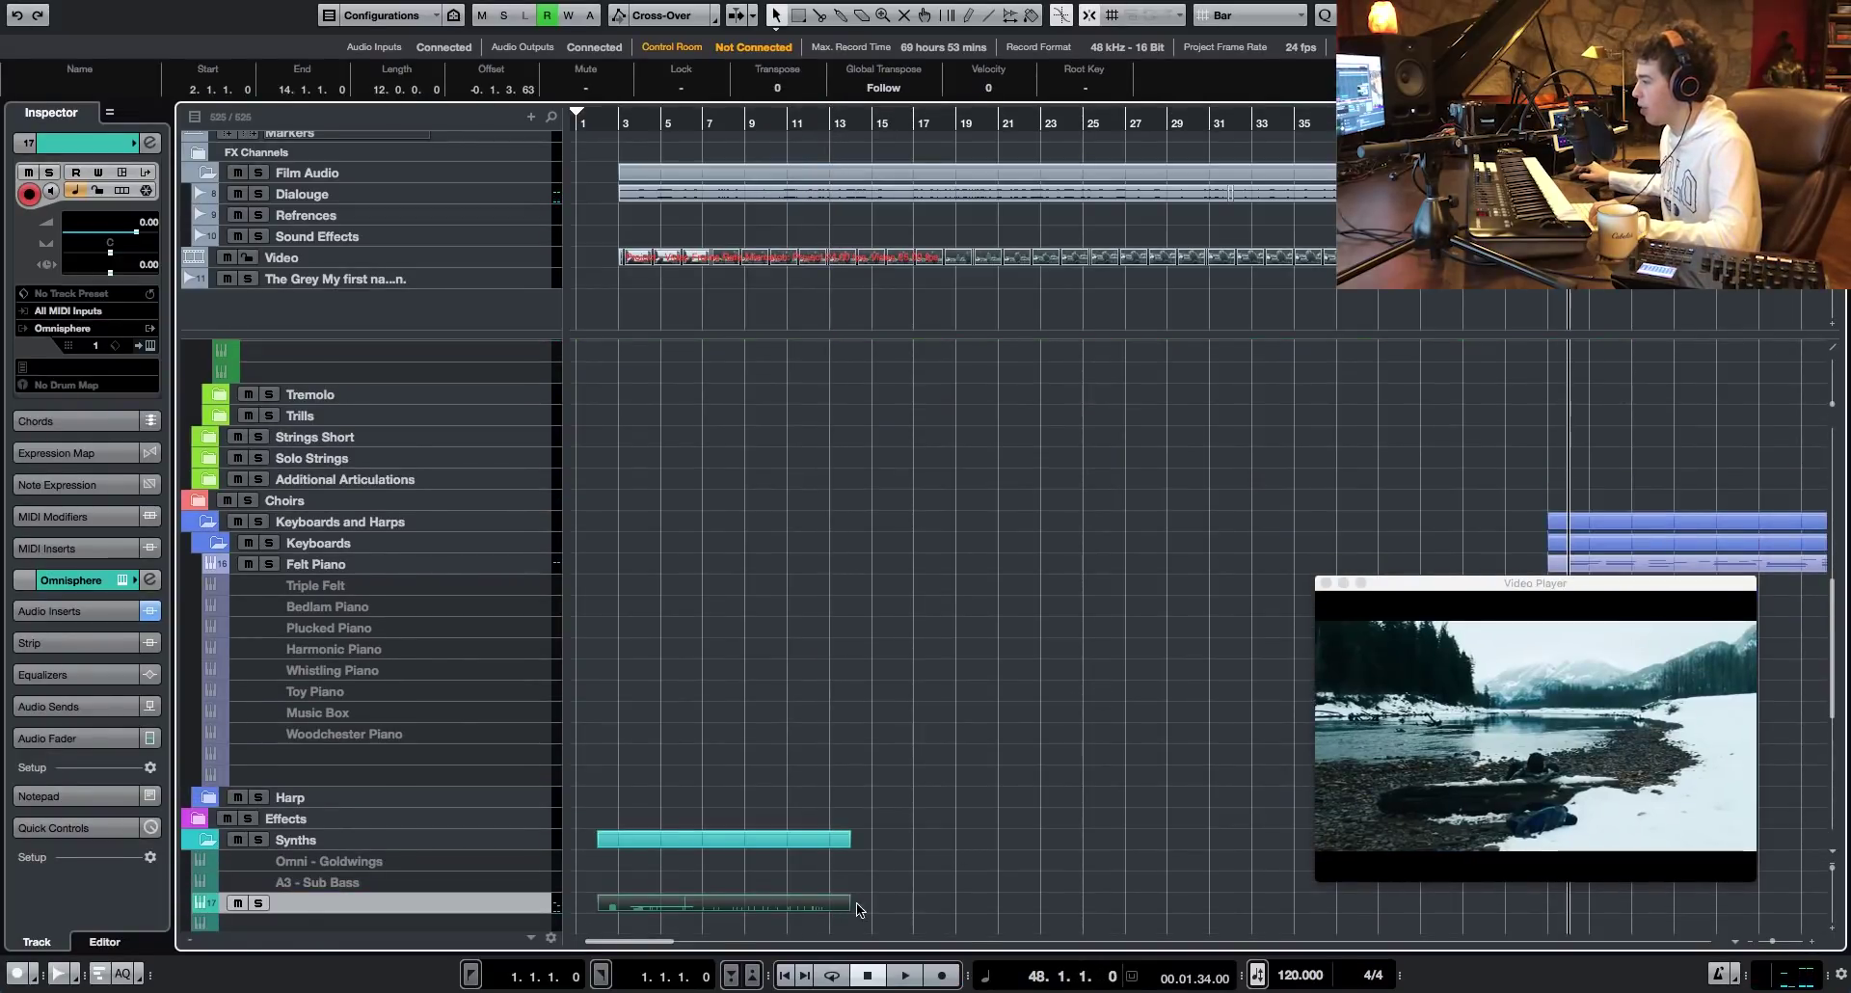
drag(844, 911, 1617, 910)
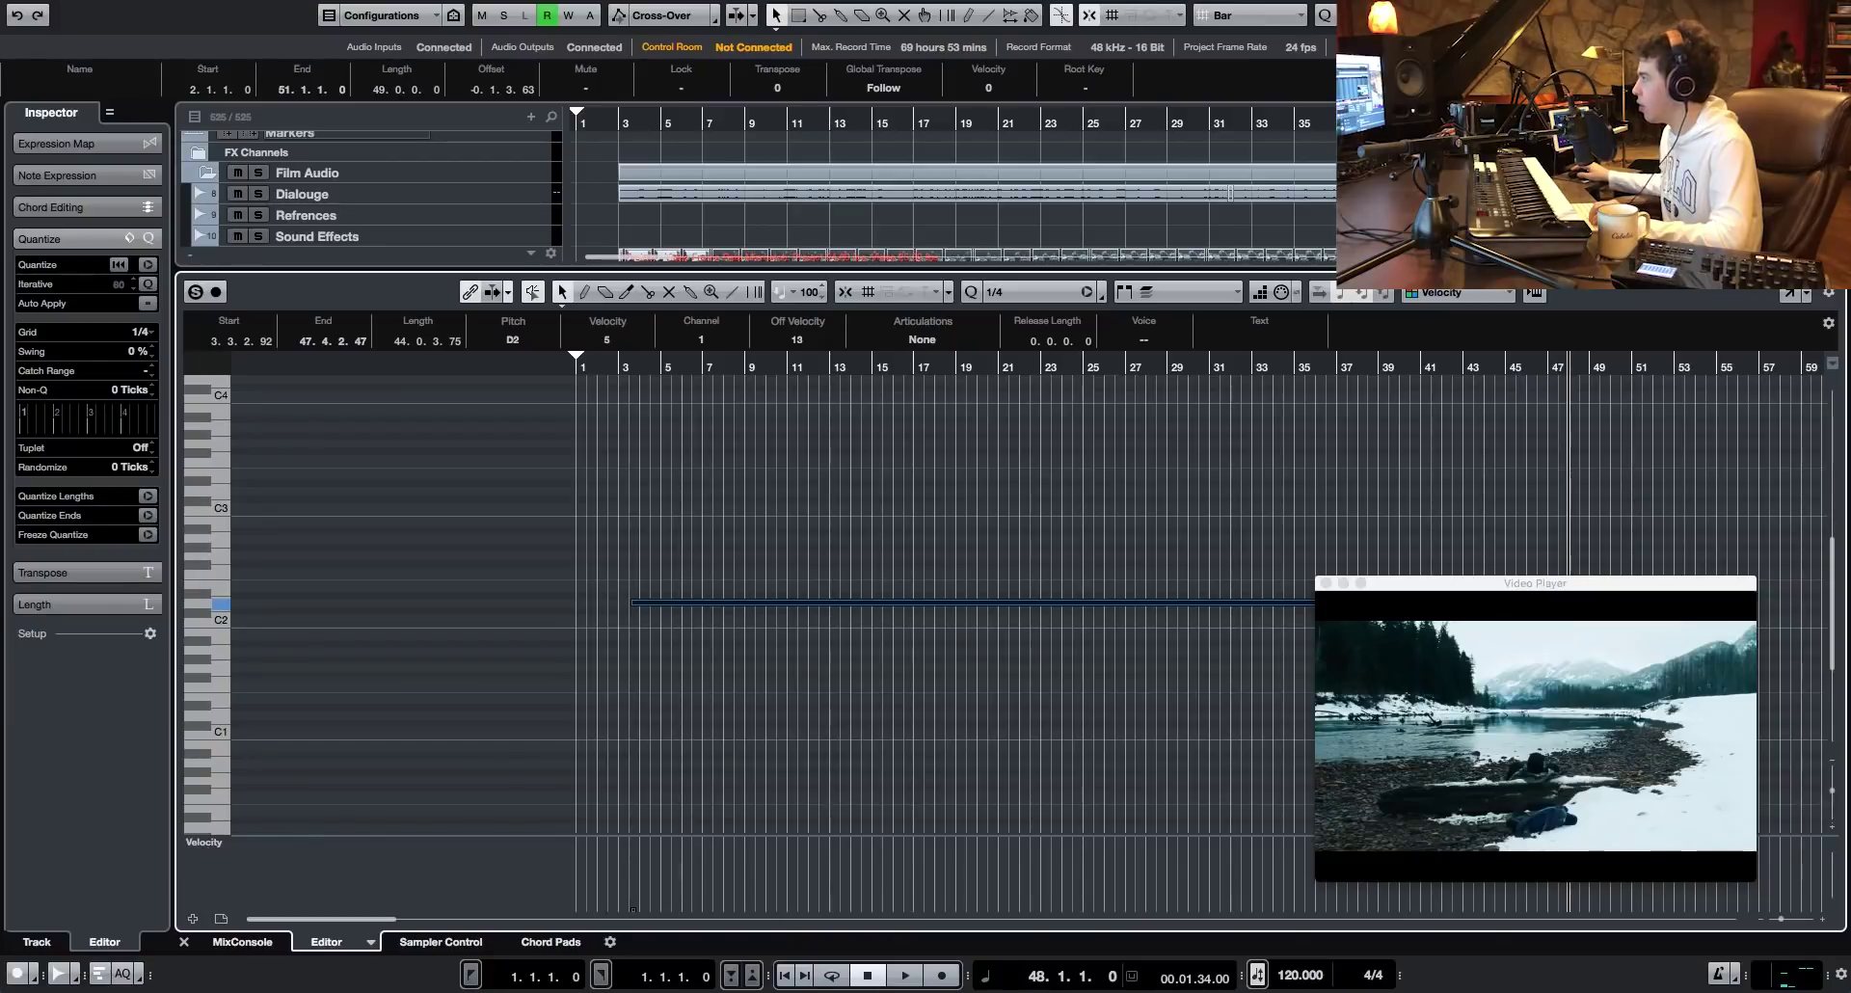
click(206, 843)
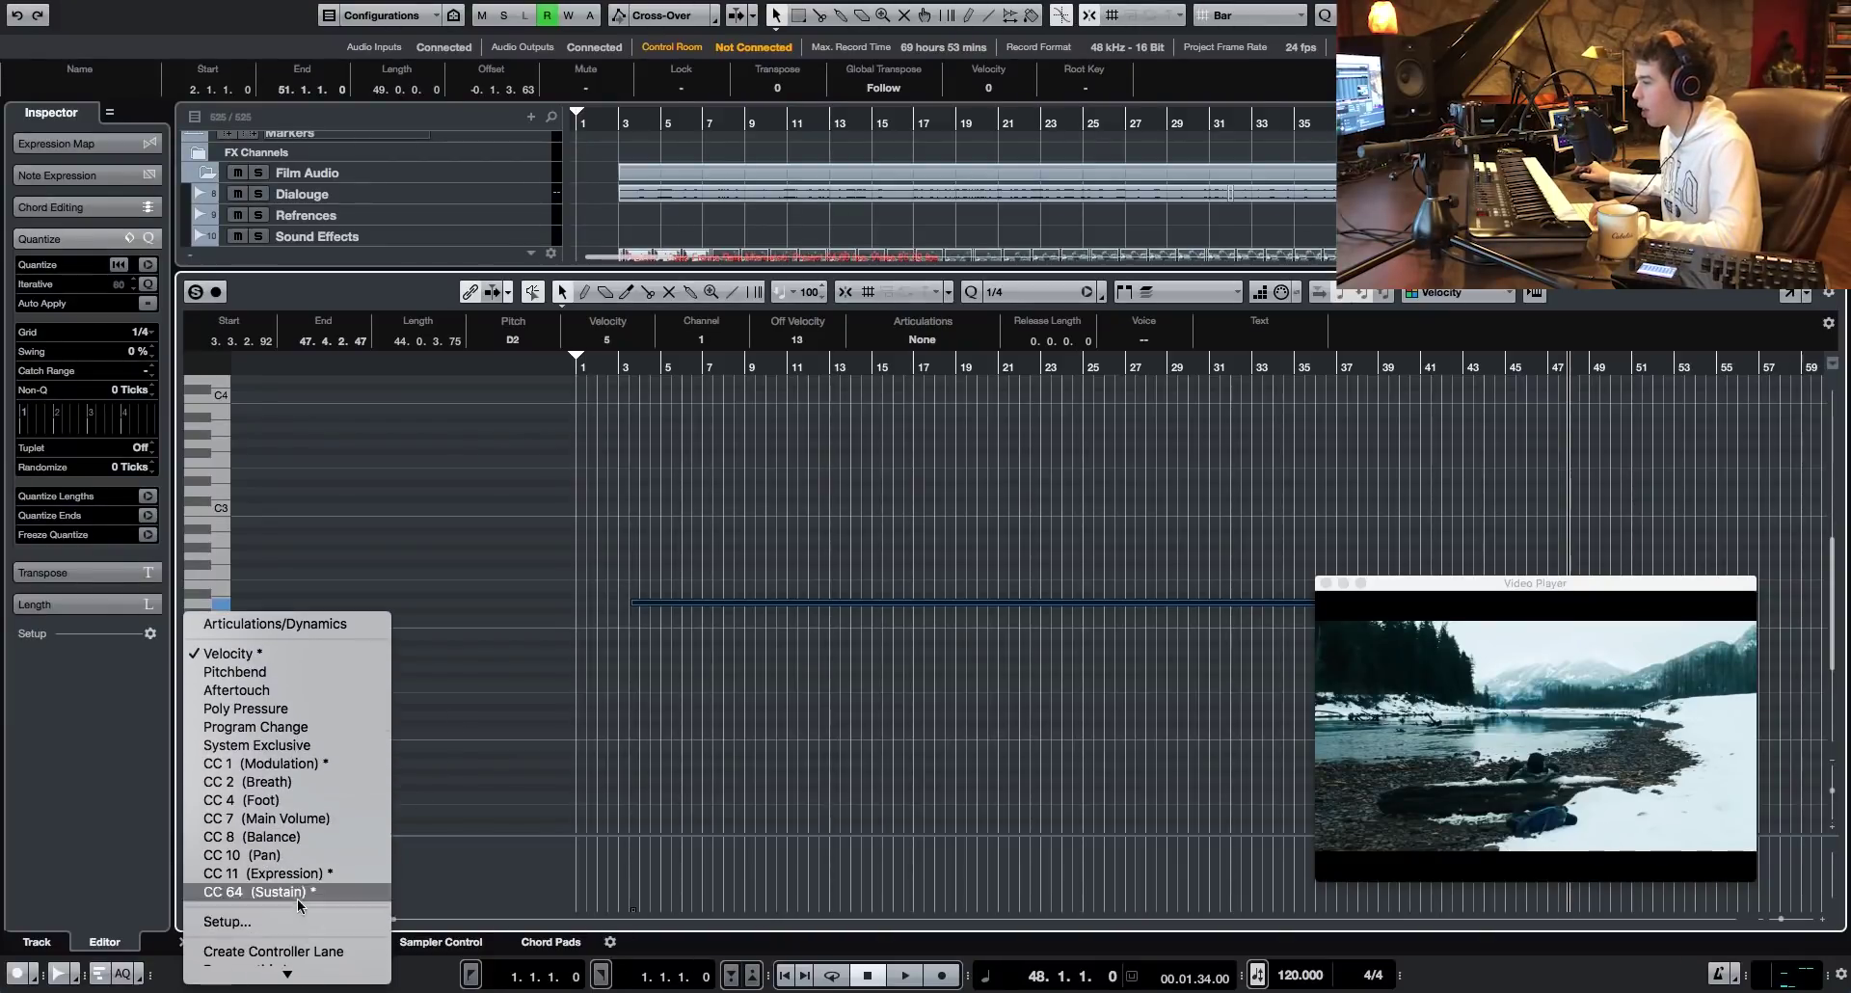
click(298, 897)
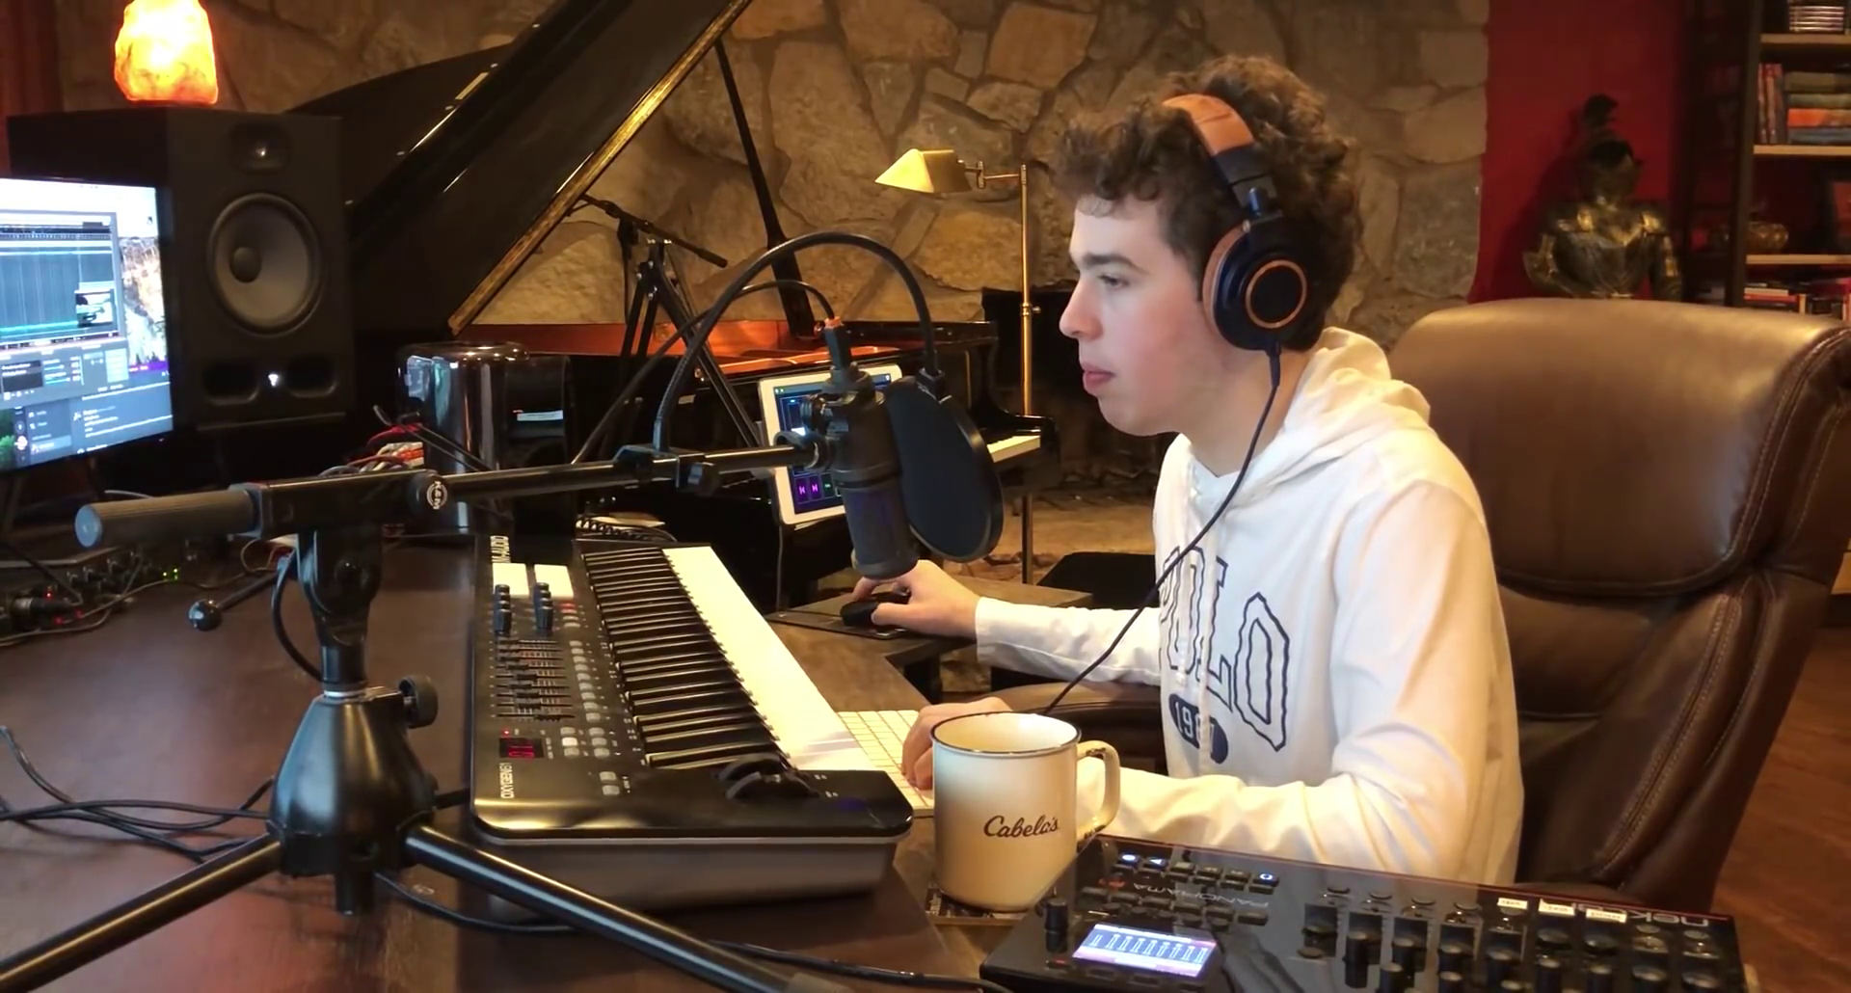
- Show the Omnisphere track's volume automation and fade it out from 0.00 at bar 41 to -∞ at bar 48
right_click(350, 911)
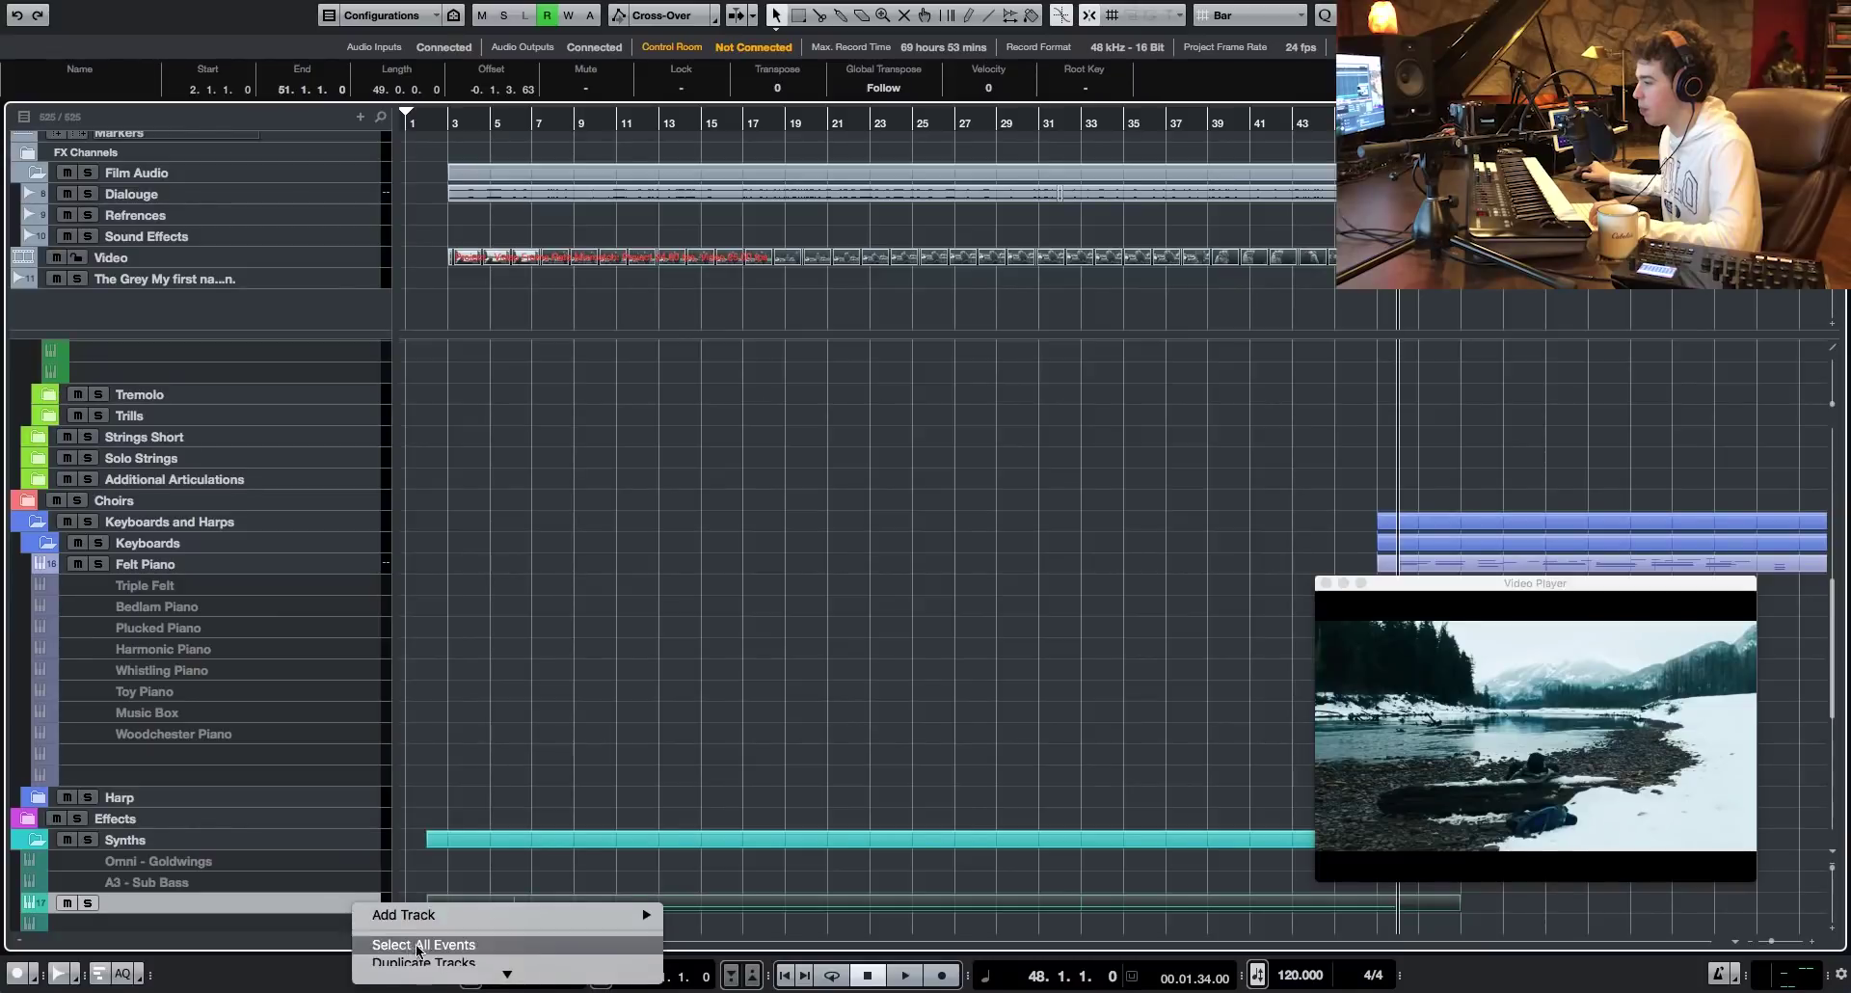
click(417, 950)
click(1252, 653)
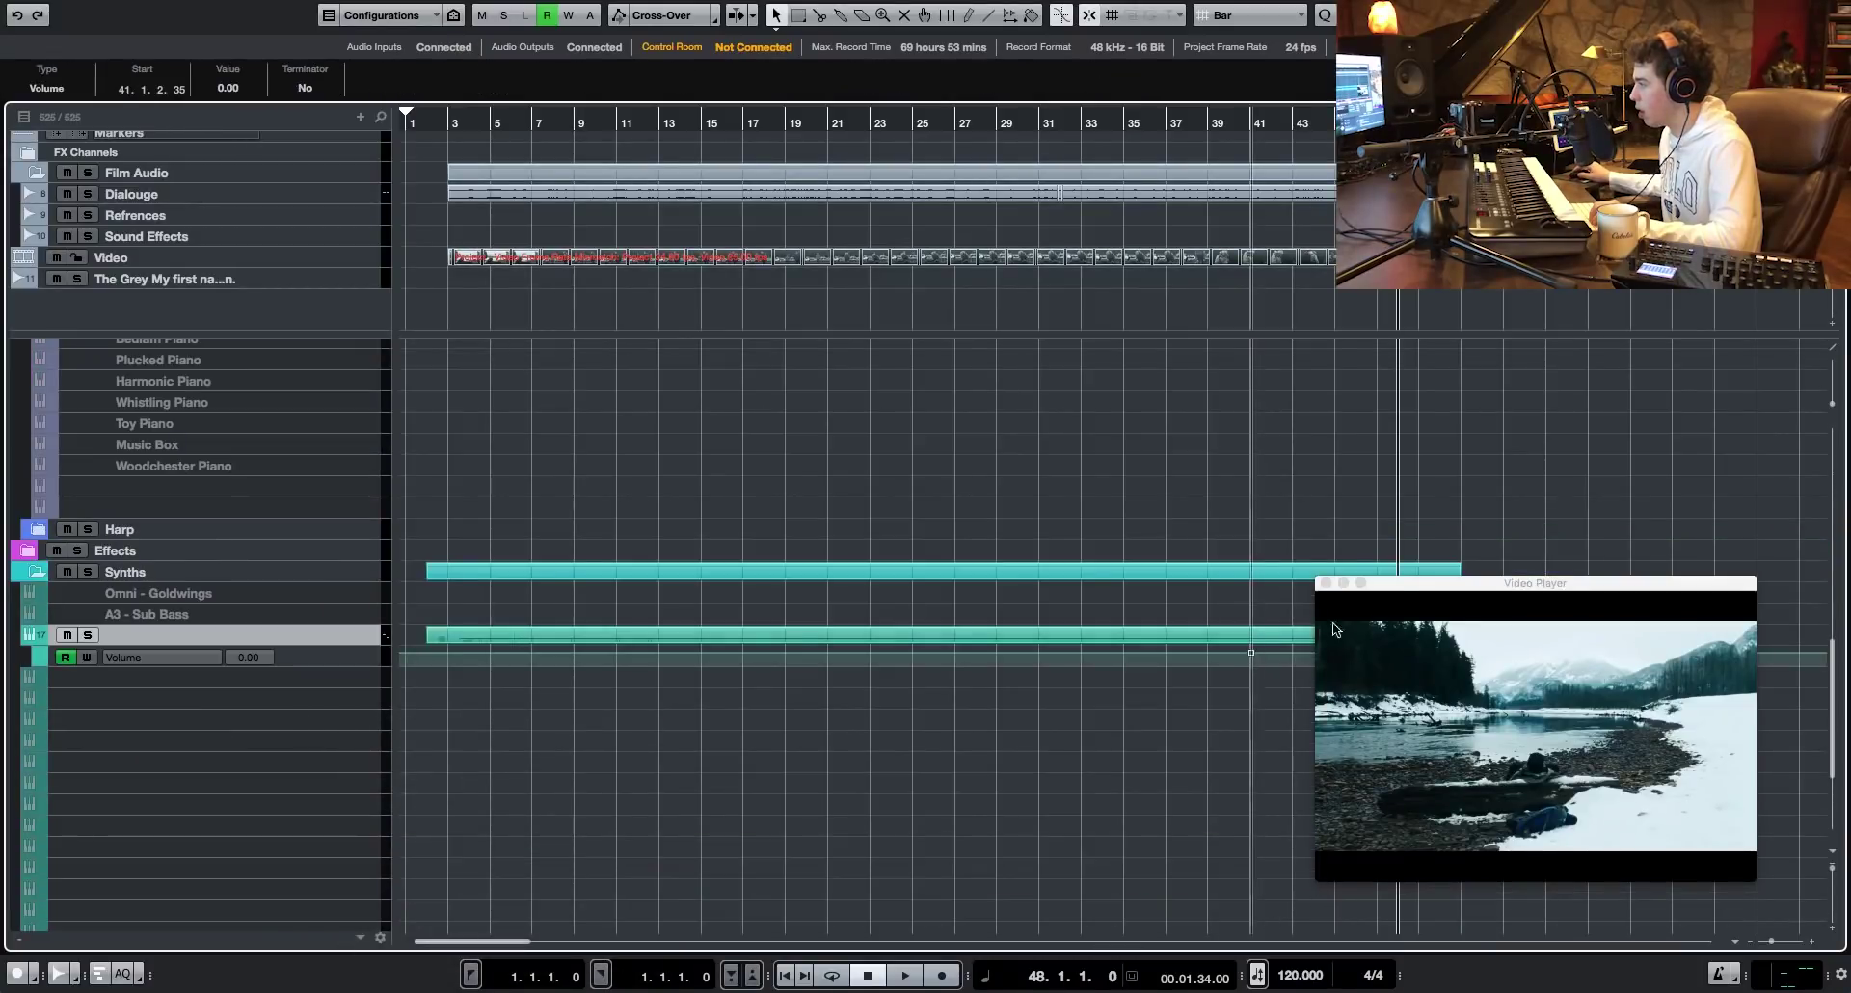
click(1398, 665)
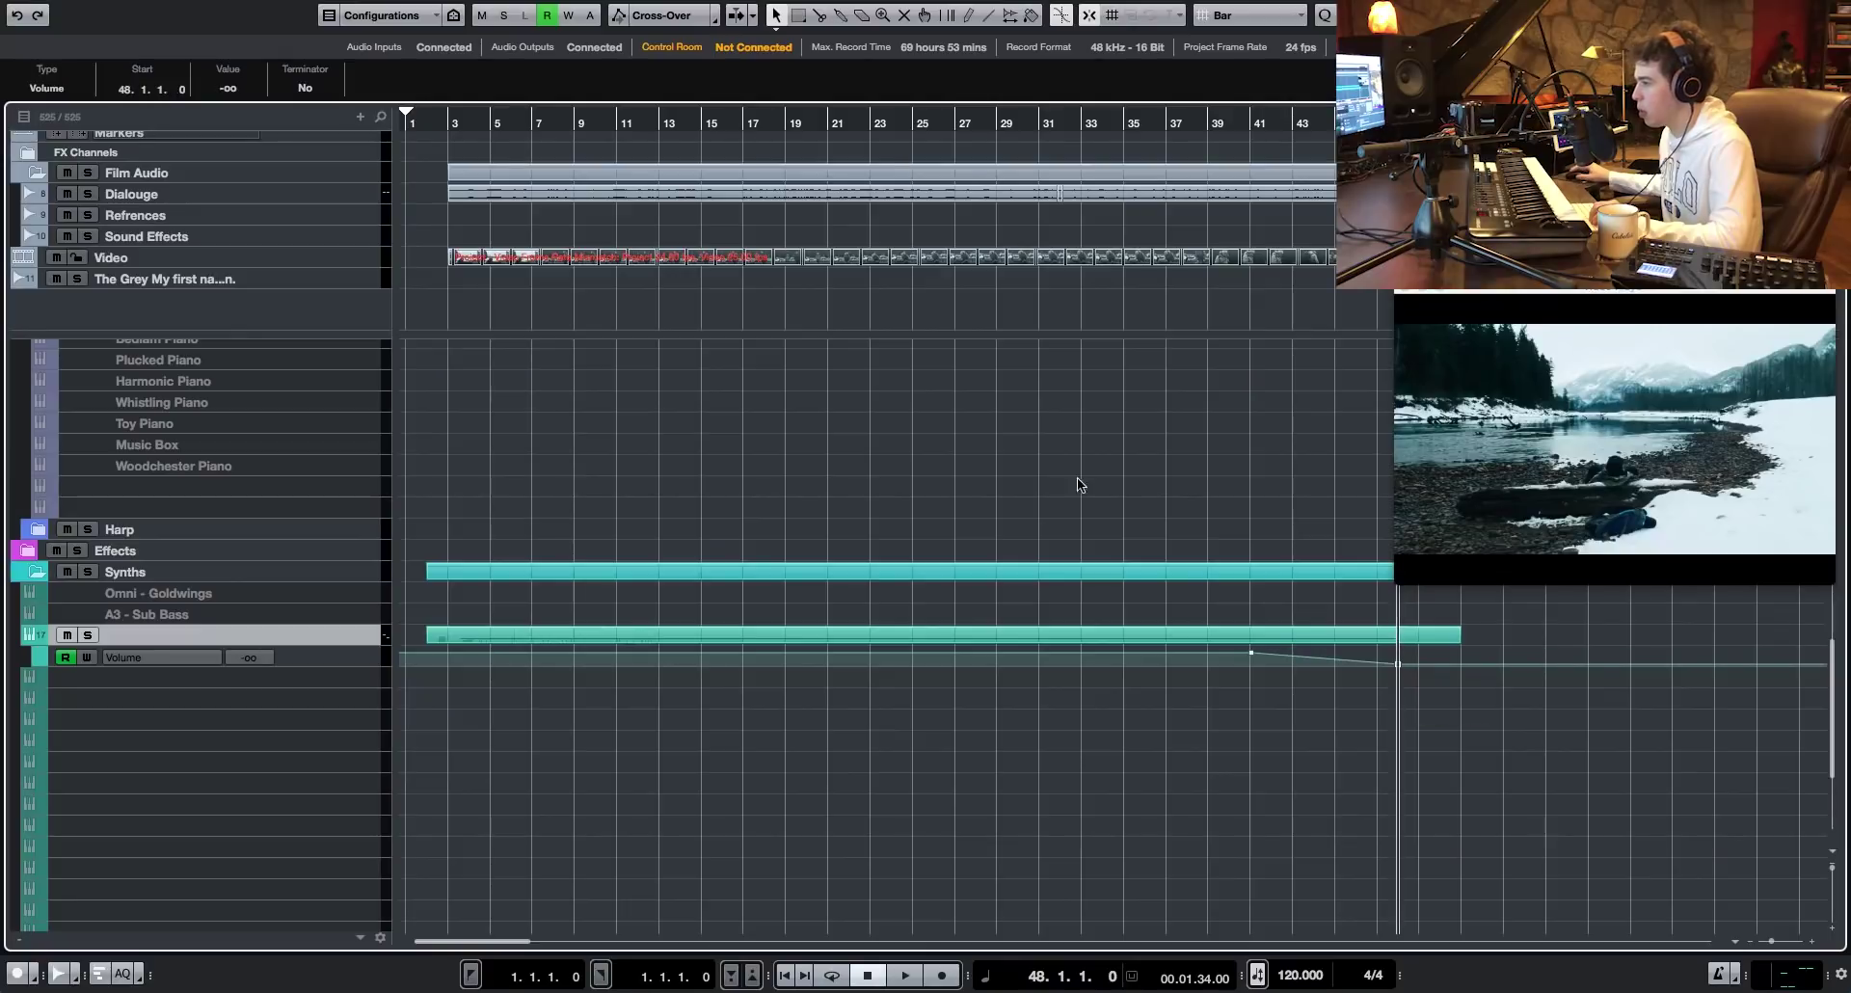
- Play from bar 3 and fade the Omnisphere volume in from -16.5 at bar 4 to 0.00 at about bar 8
click(456, 136)
key(space)
click(558, 653)
click(467, 660)
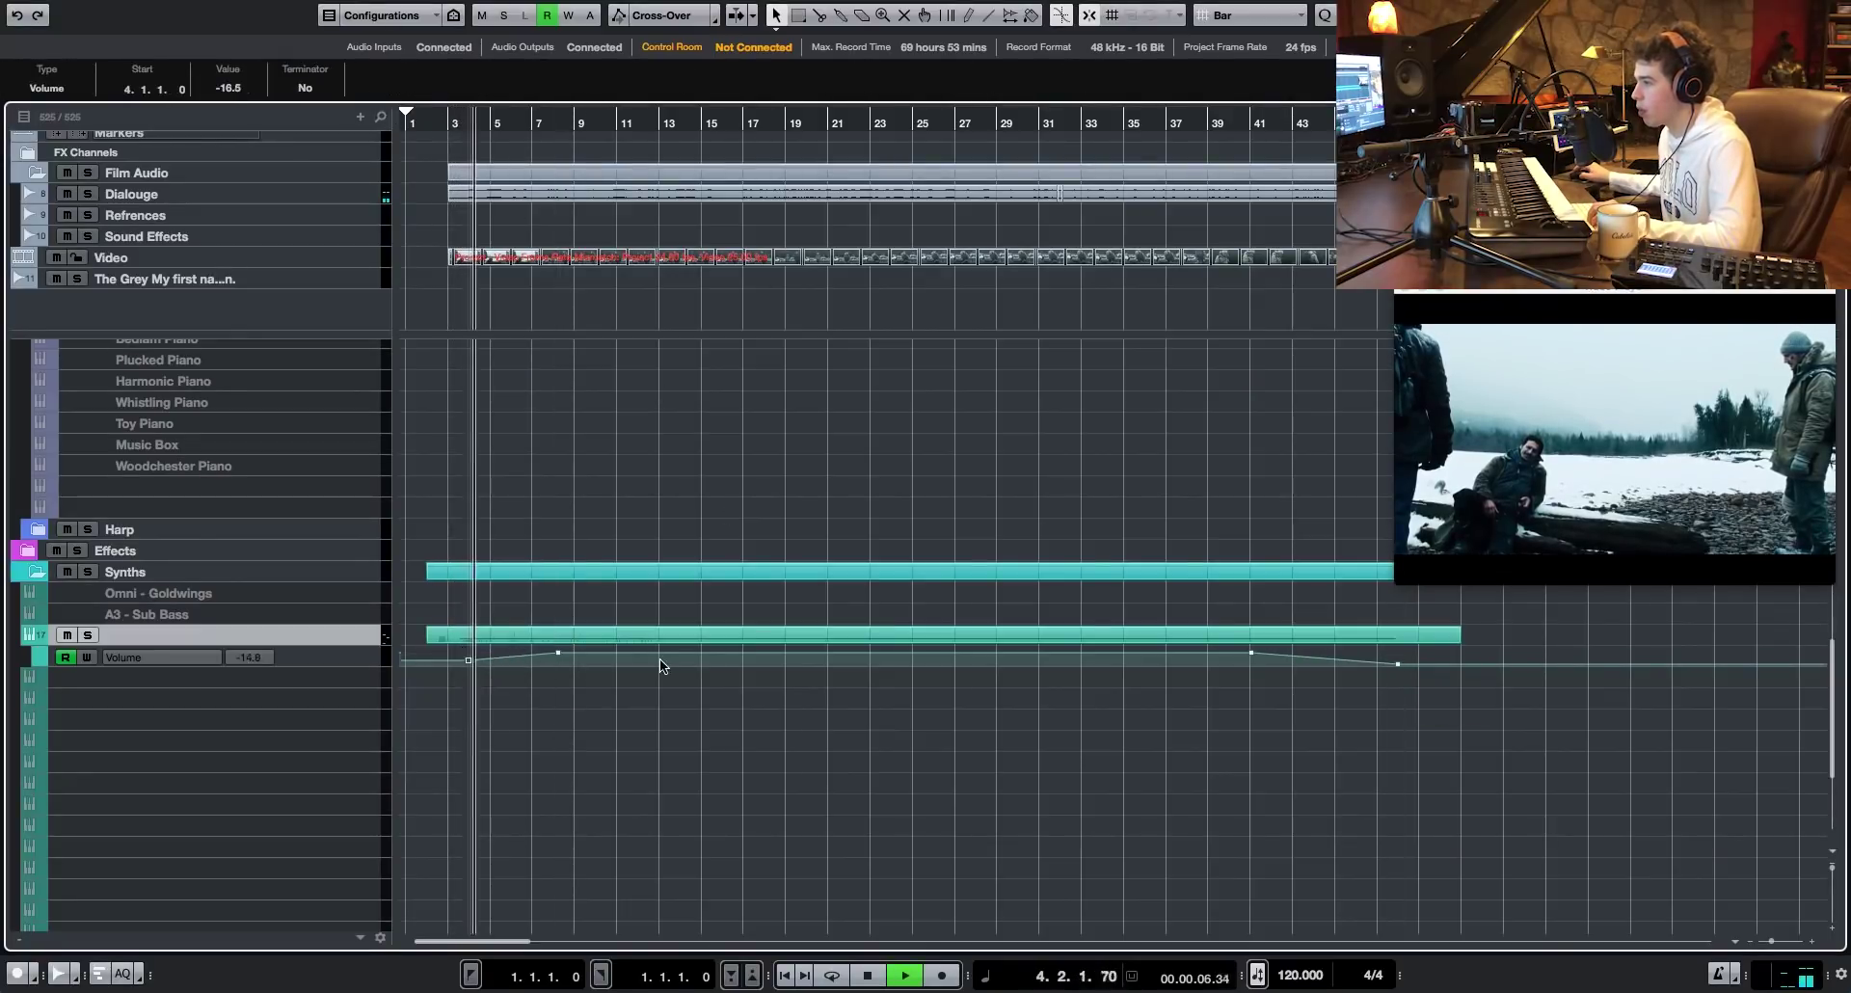
- Bring back the Inspector and review the synth, piano and string tracks during playback
scroll(660, 658, up, 5)
scroll(482, 578, up, 1)
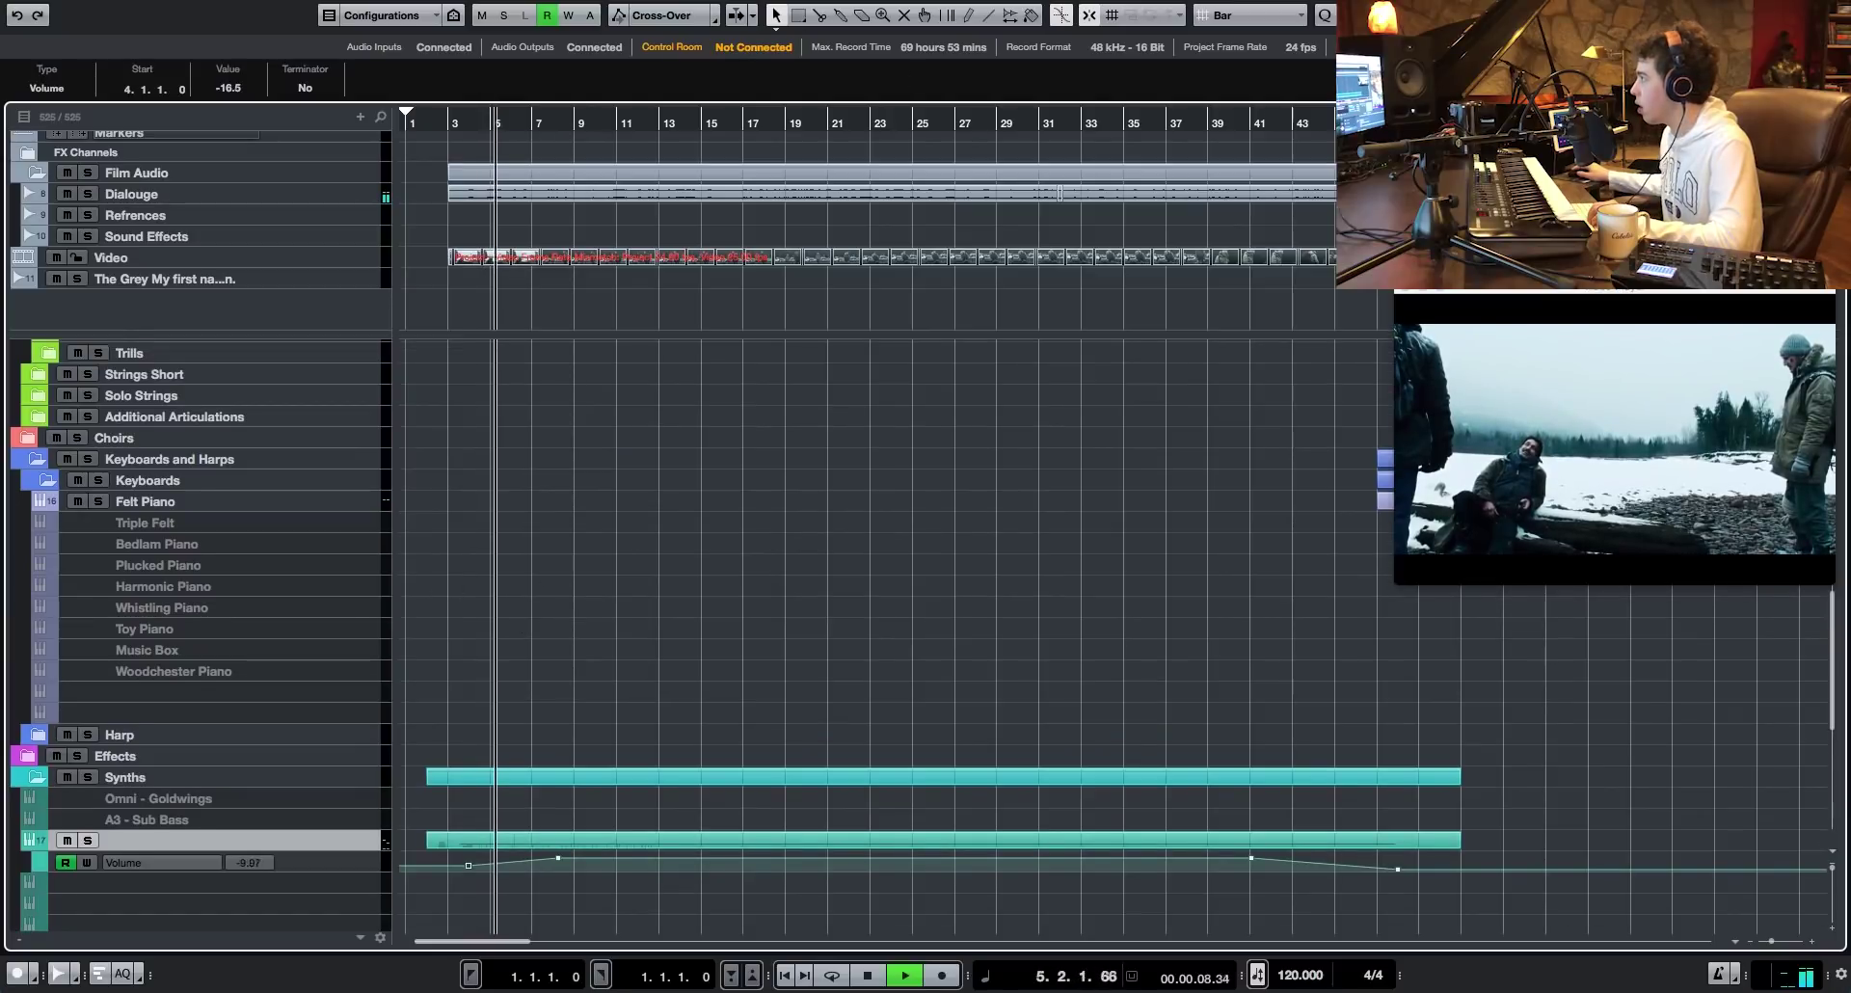
key(alt+super+l)
click(647, 640)
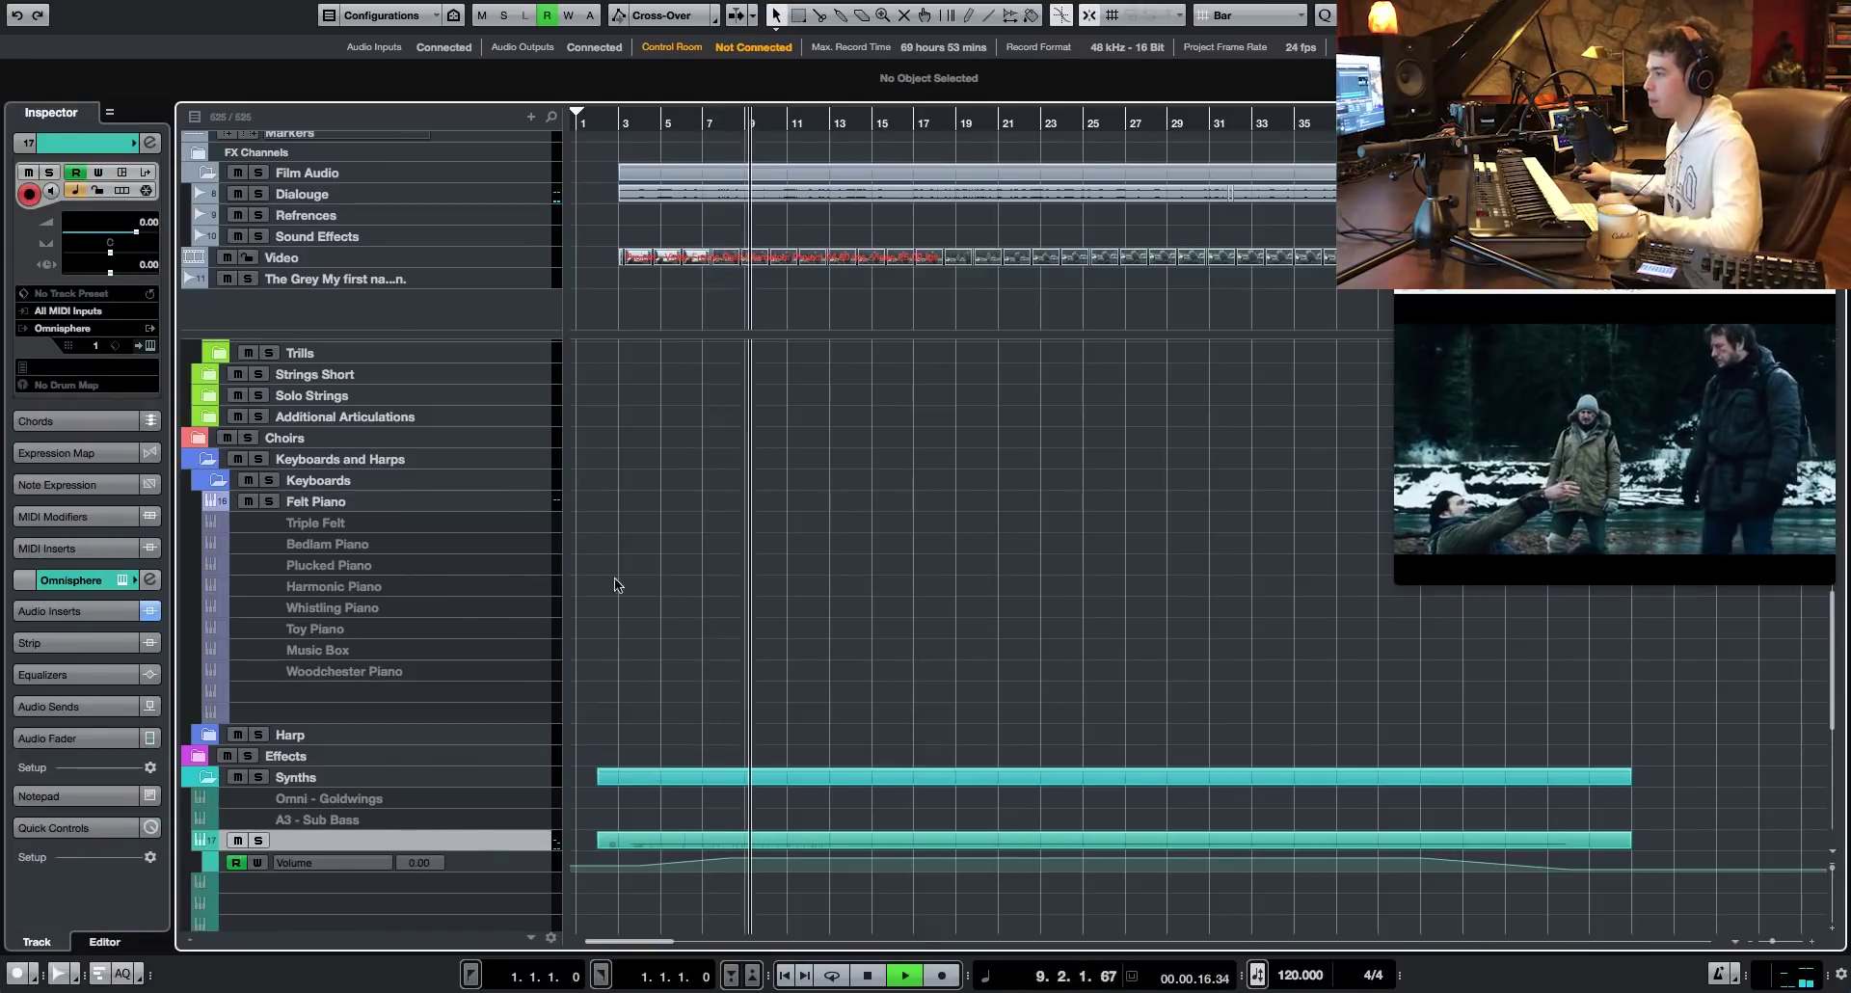
scroll(700, 694, up, 5)
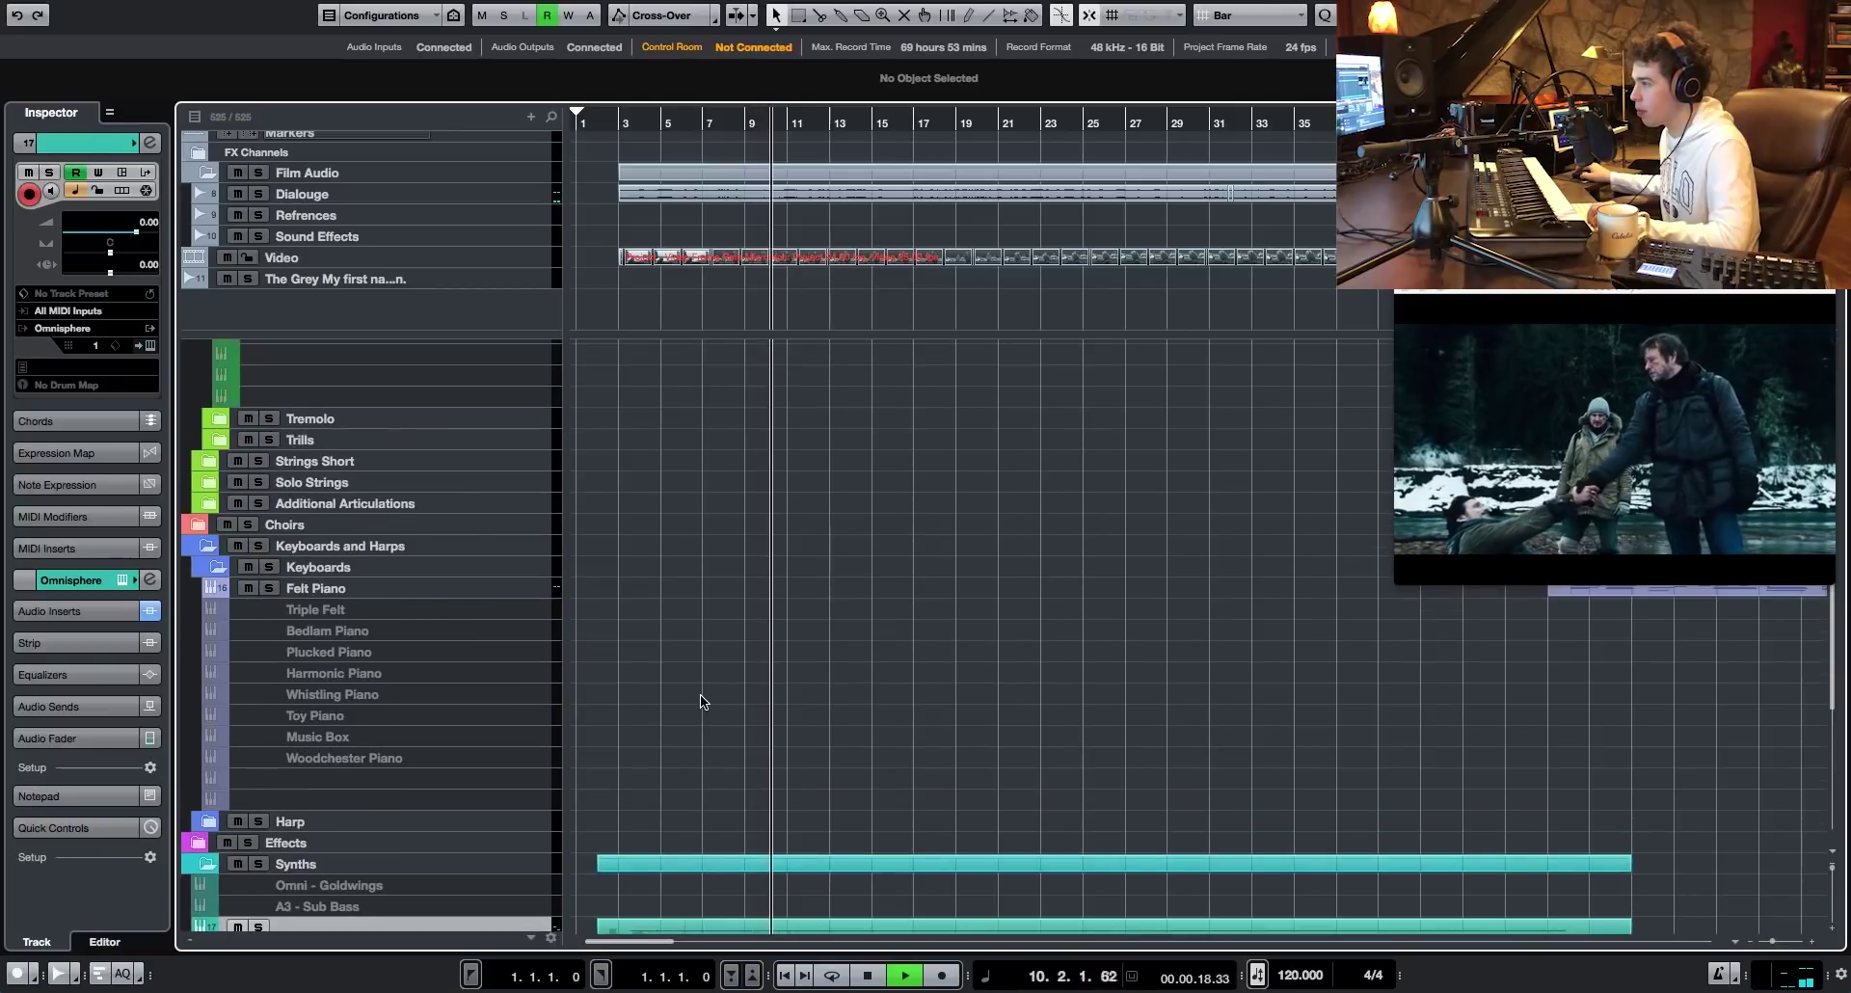
scroll(700, 694, up, 12)
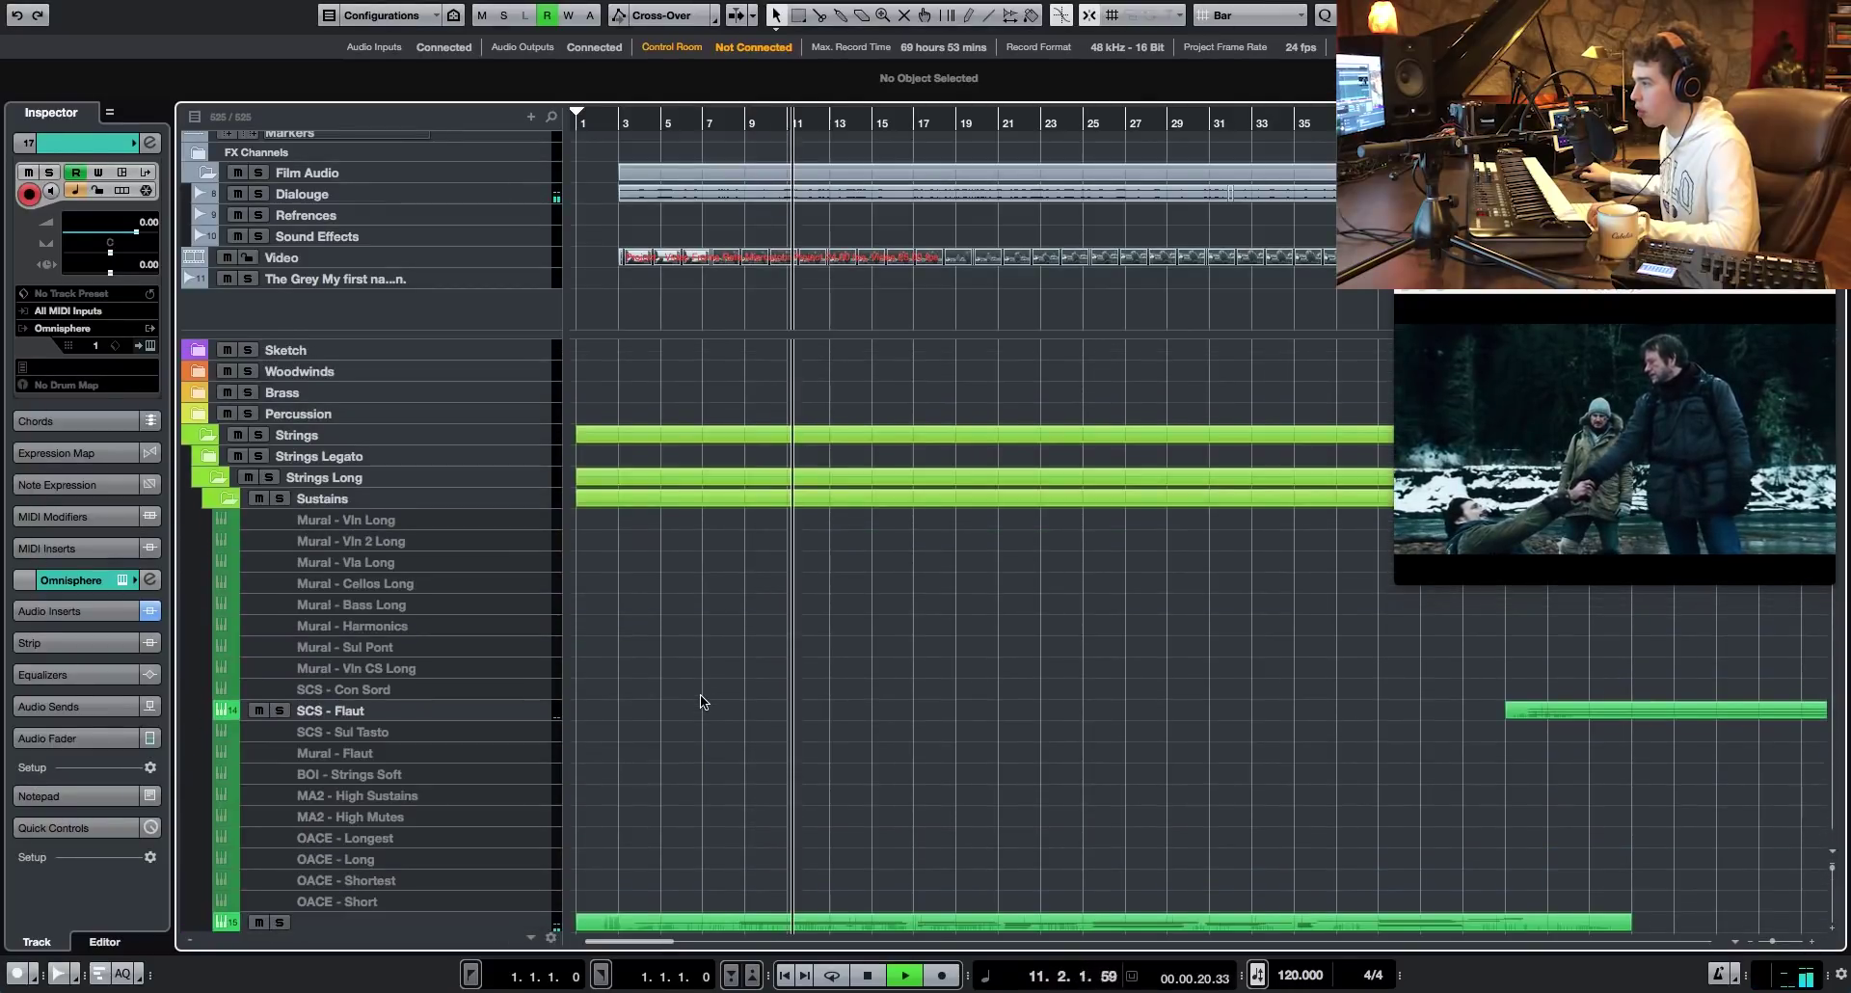
scroll(700, 702, down, 2)
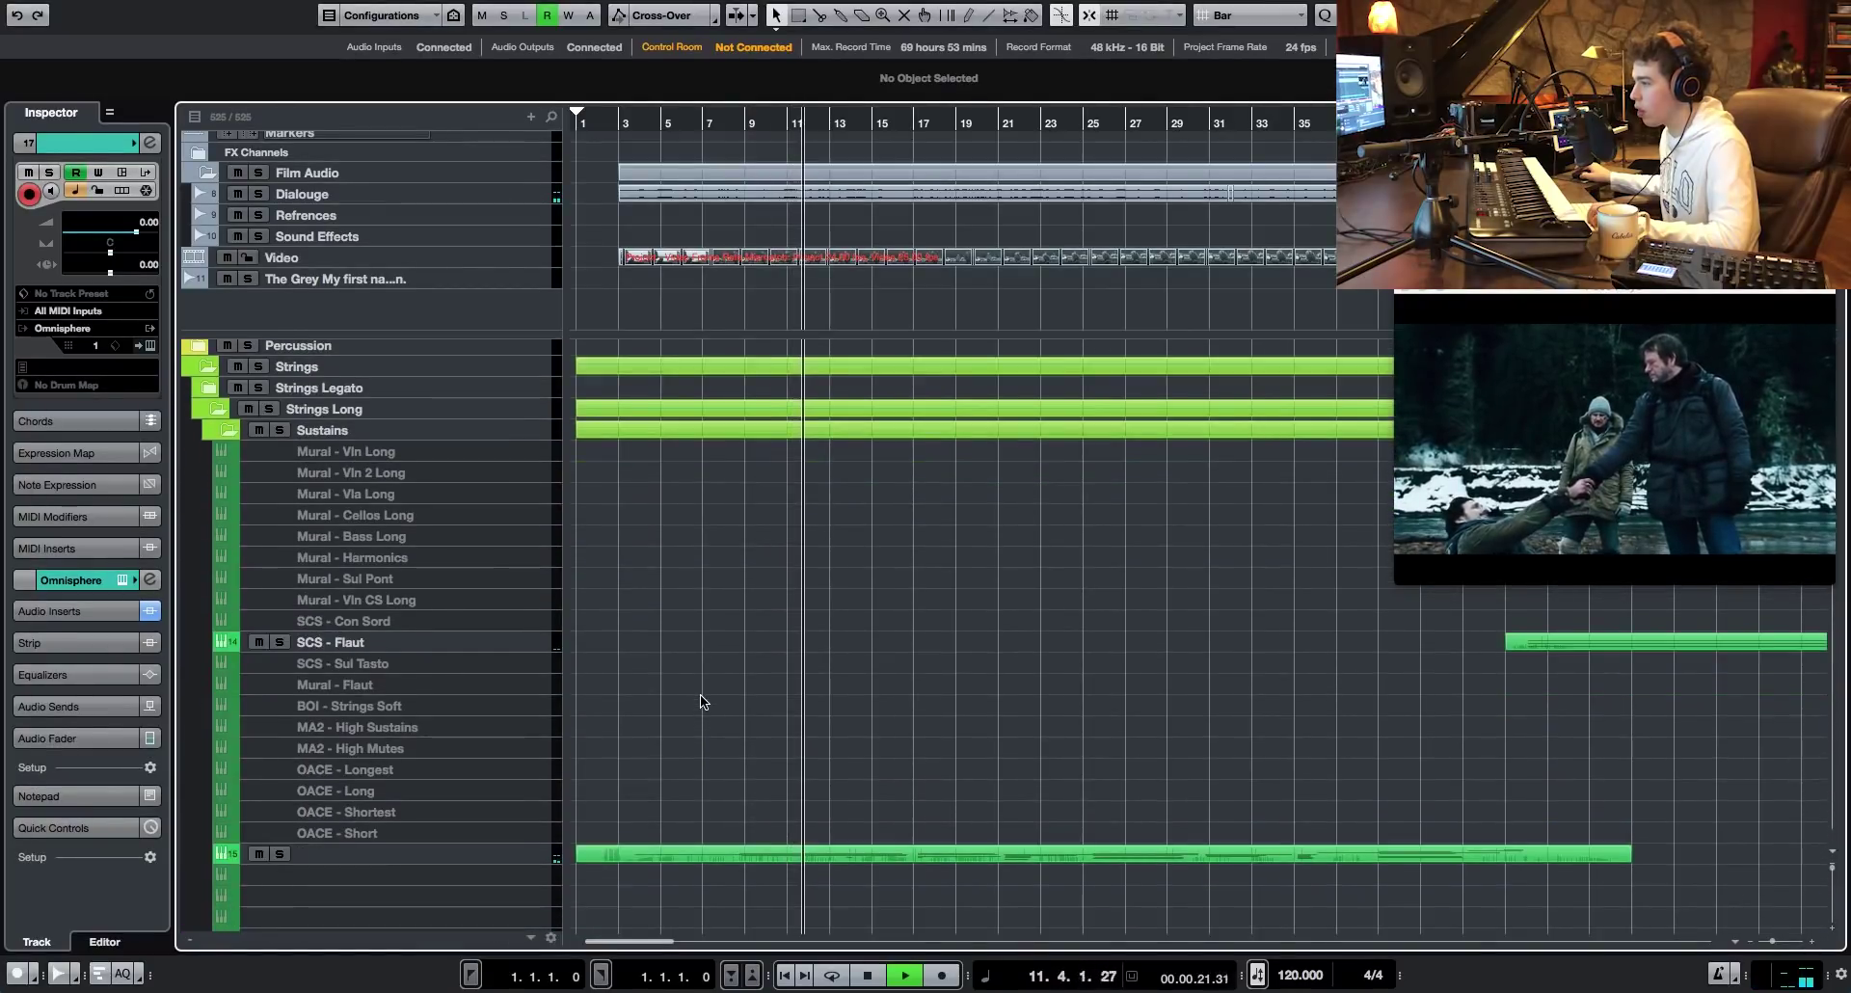
- Record a percussion part on the A1 - Easter Island Hits track from bar 63 to about bar 68
click(530, 638)
click(941, 977)
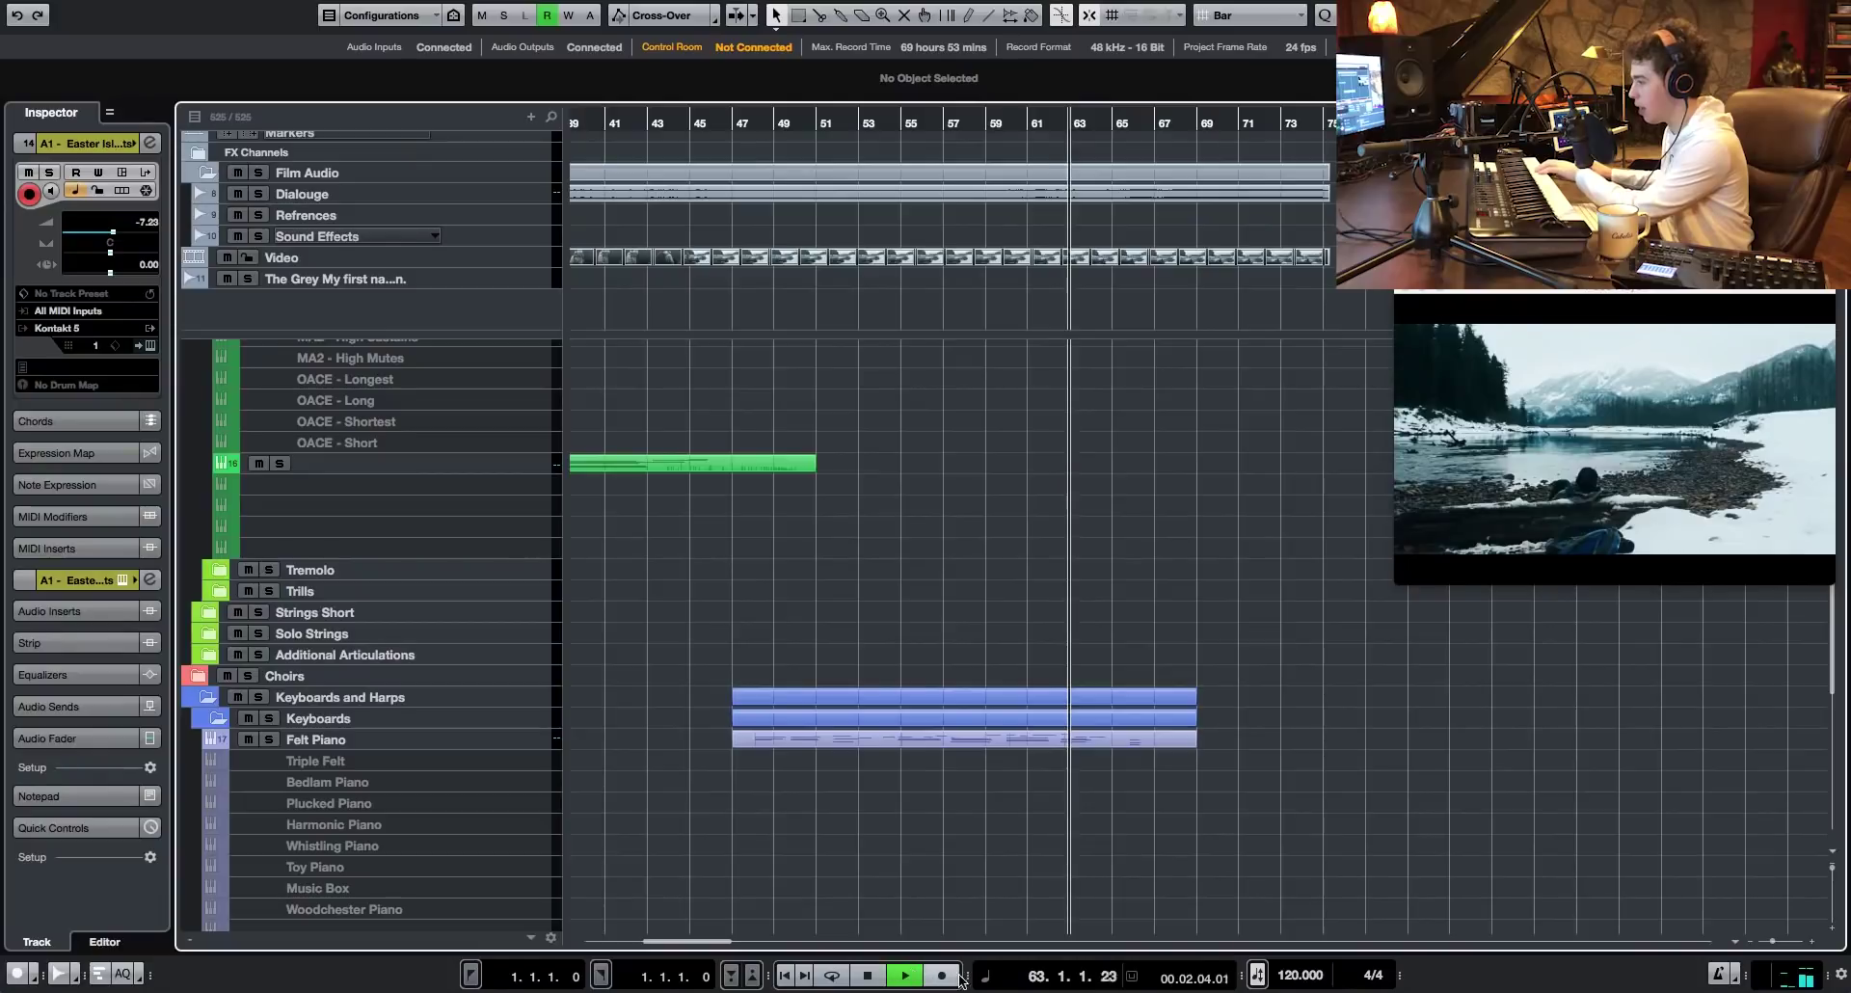
drag(1767, 942, 1777, 941)
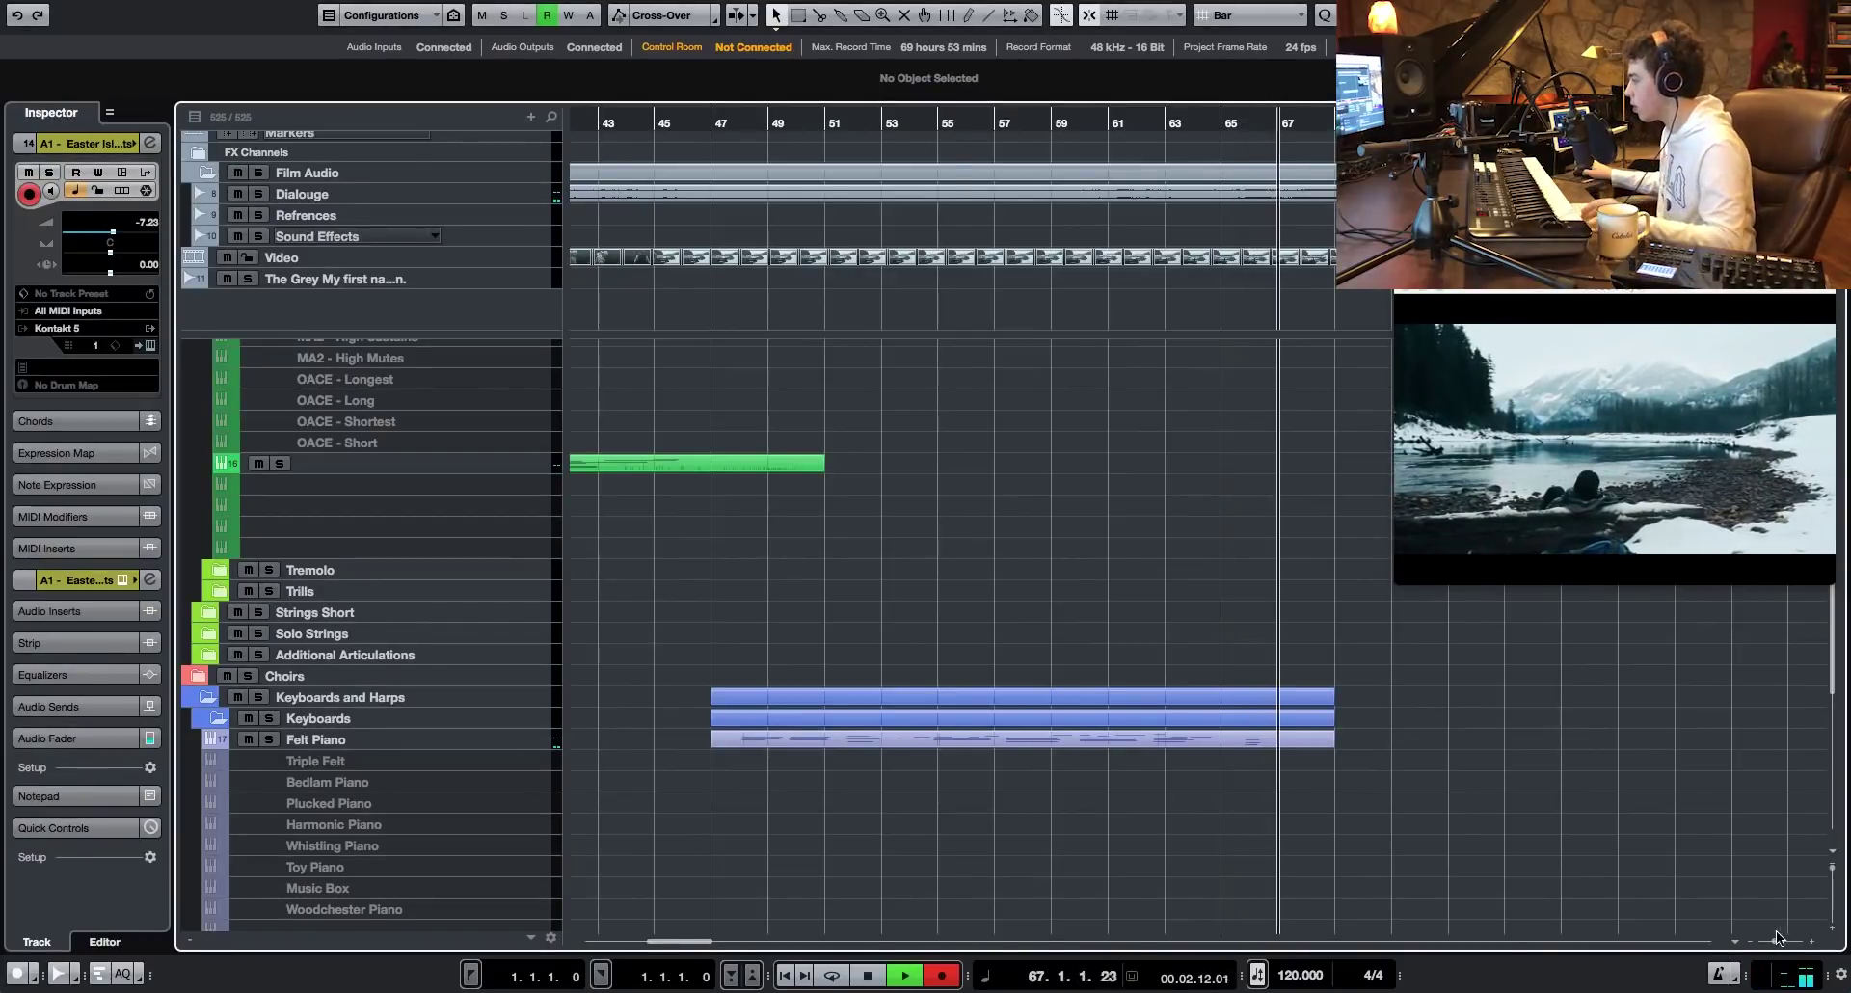
drag(1776, 942, 1783, 941)
key(space)
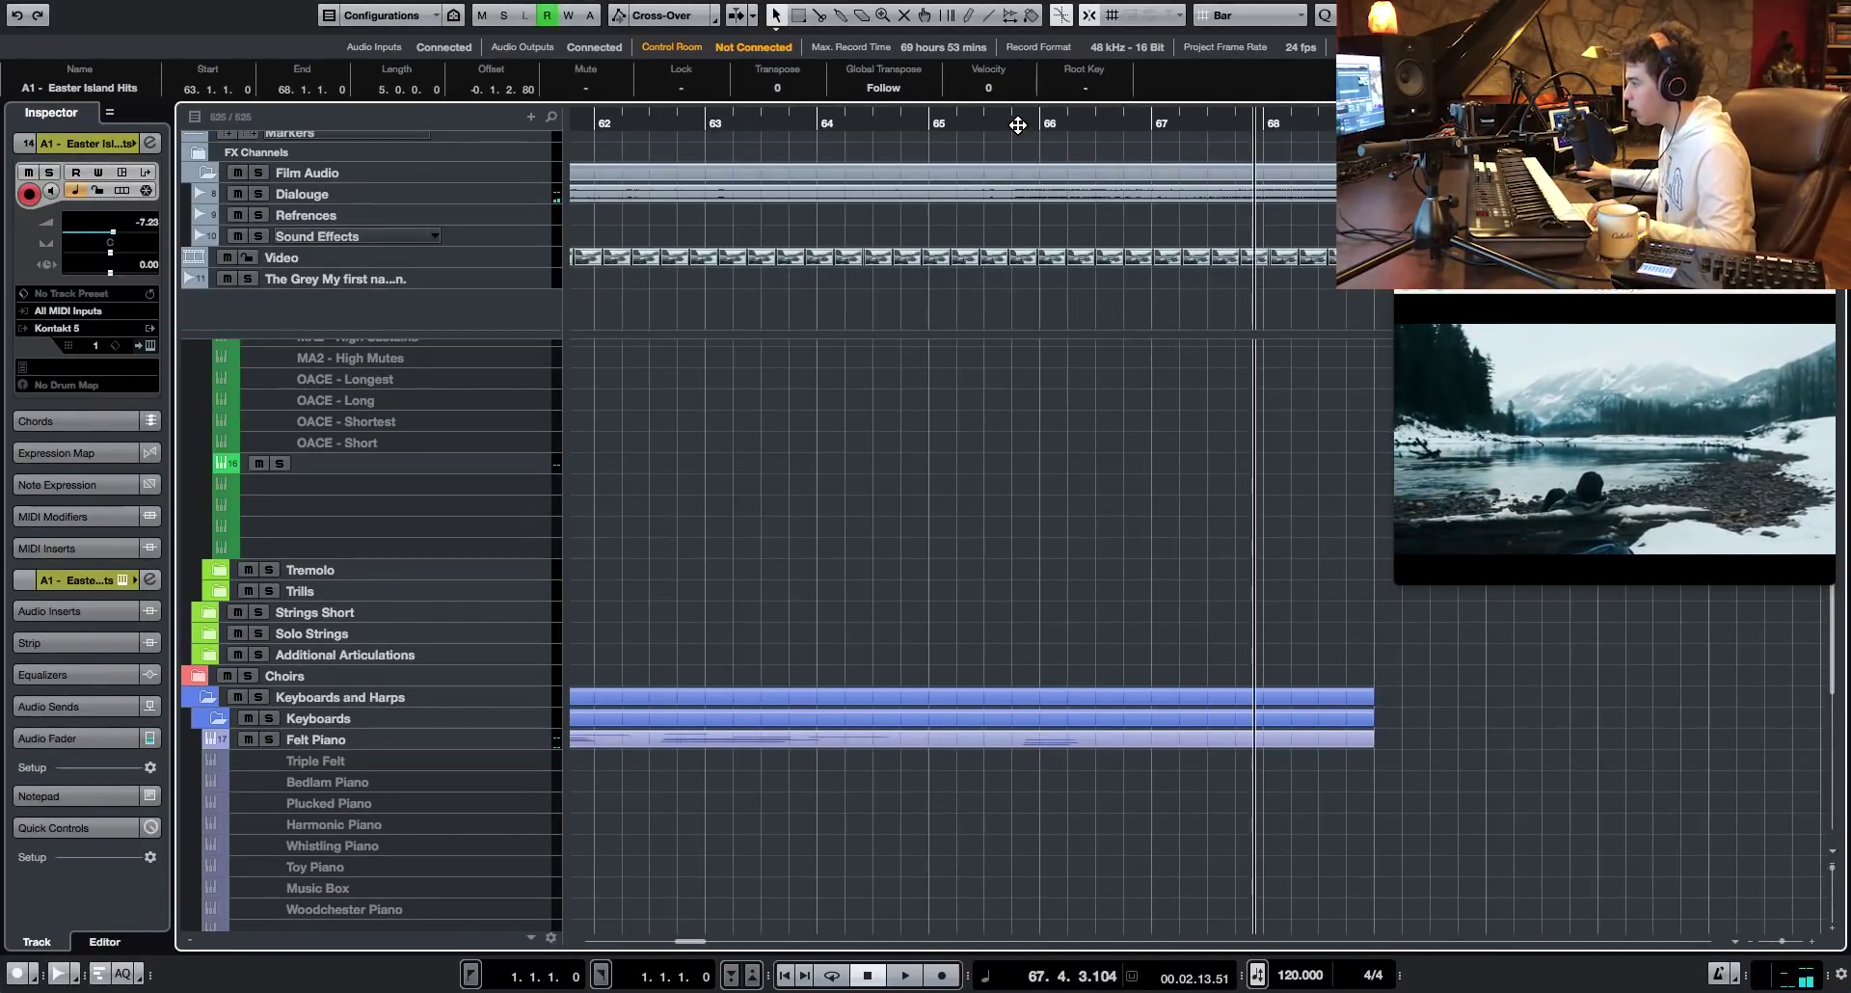
- Place the cursor at bar 66 and trim the start of the A3 note in the Easter Island Hits part there
click(1019, 123)
drag(1019, 123, 1028, 125)
scroll(1087, 536, up, 10)
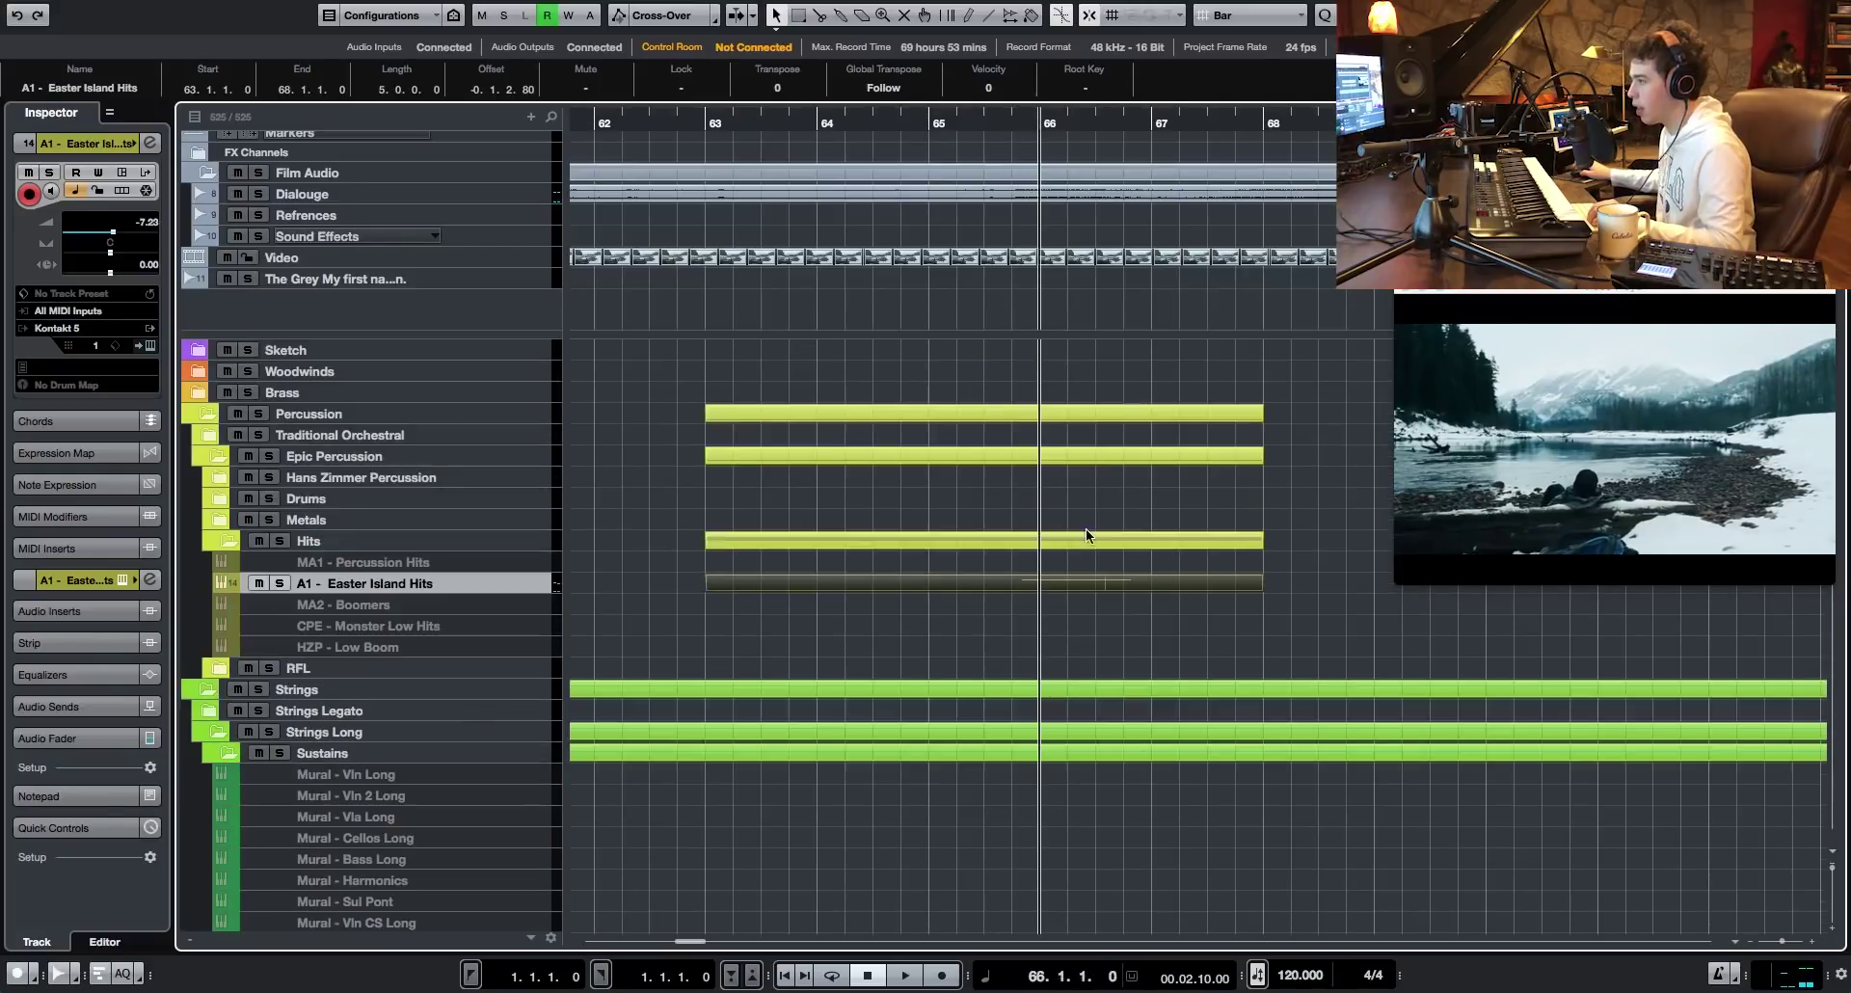
double_click(1094, 584)
click(1028, 604)
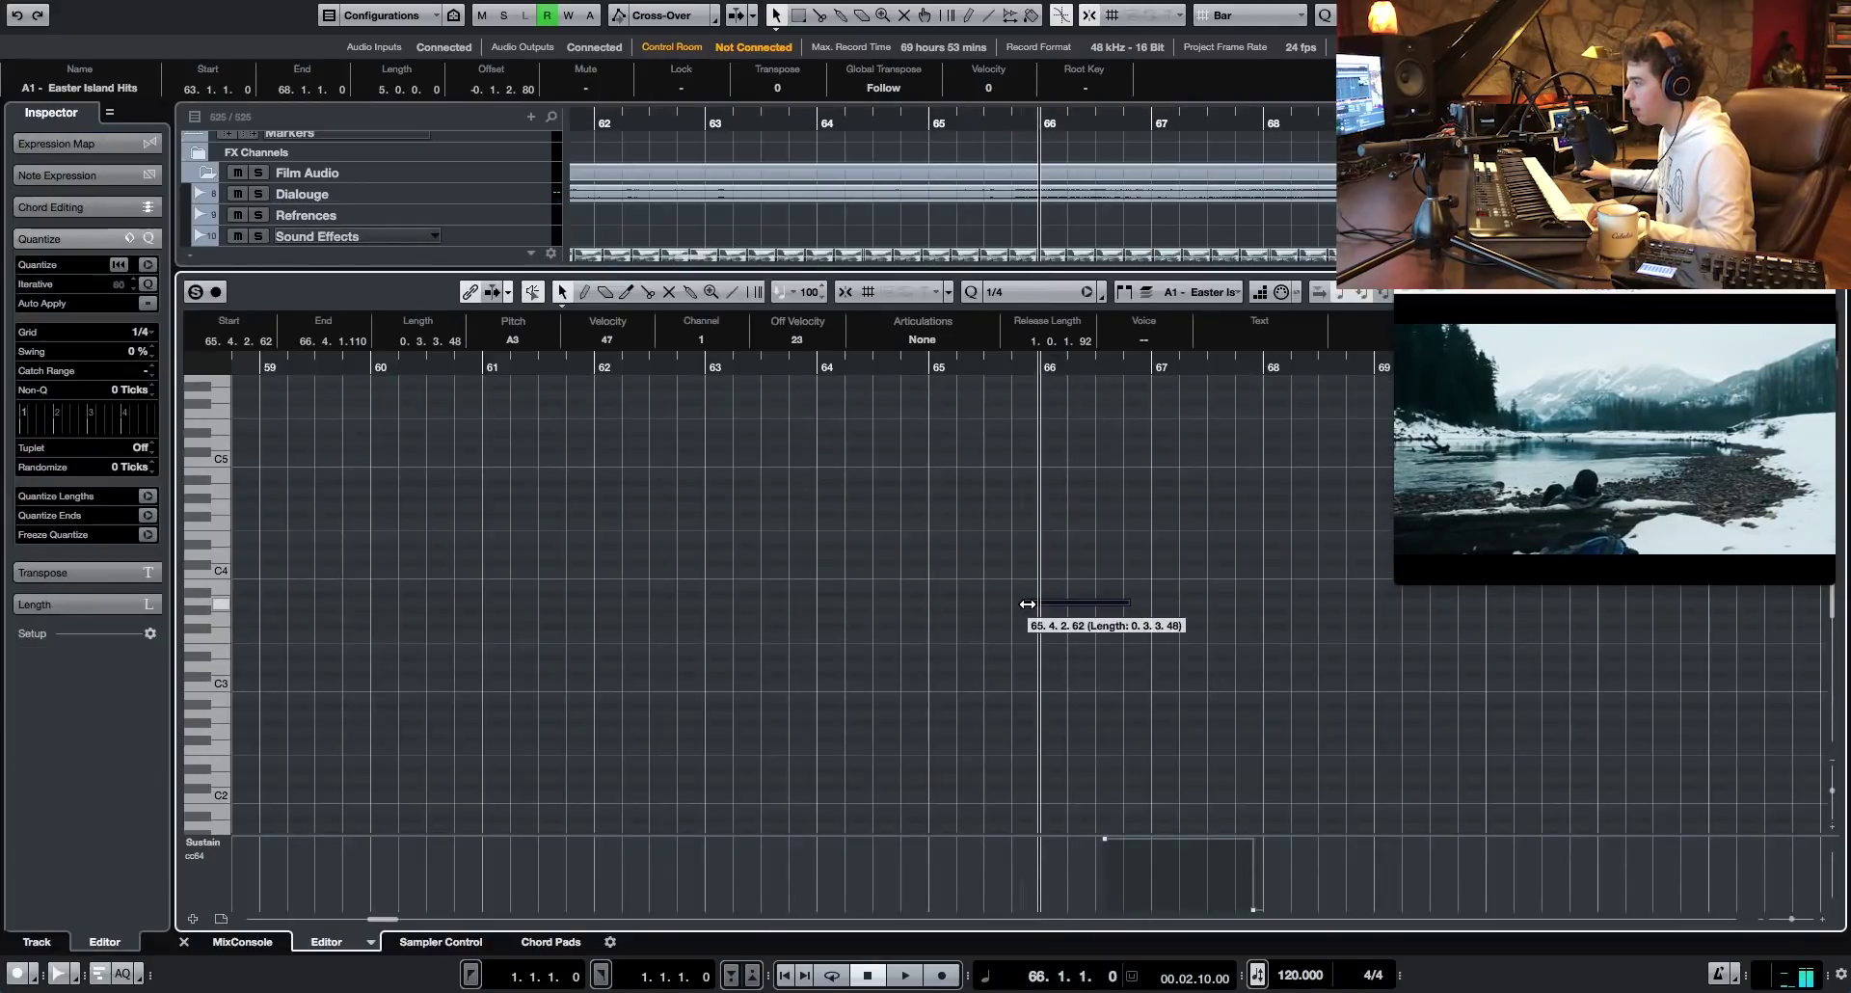
key(Escape)
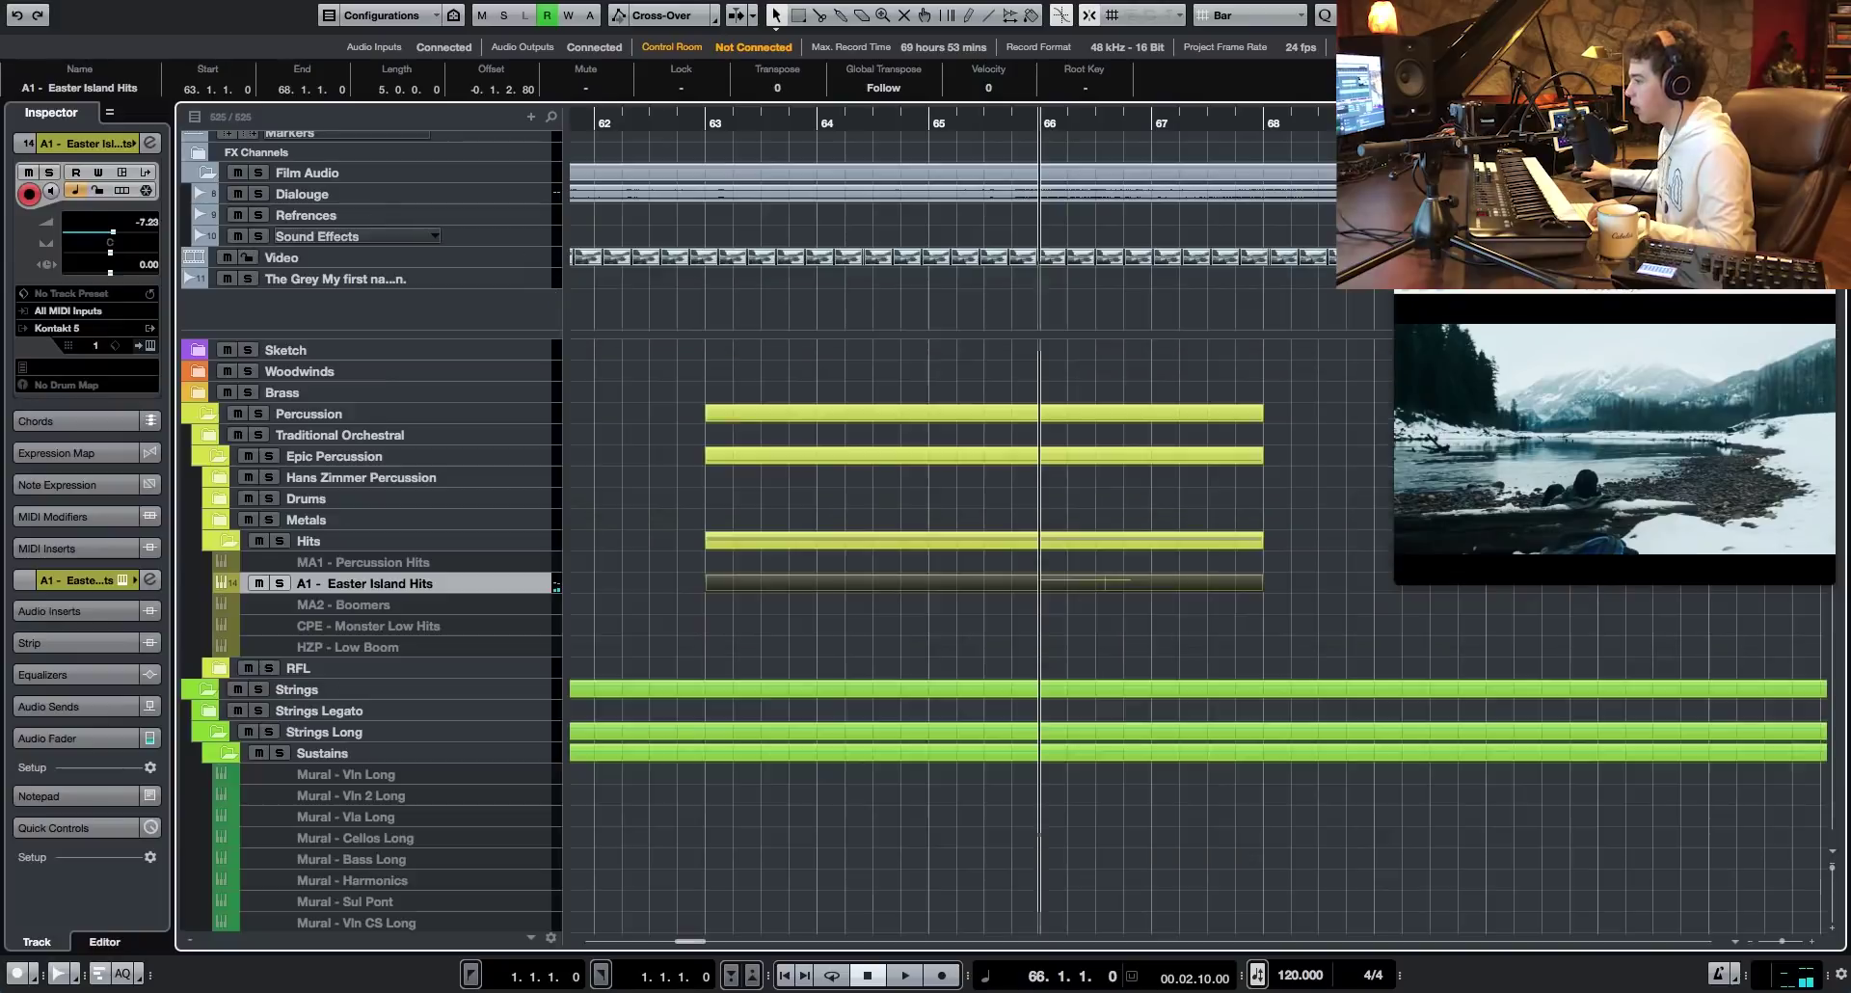
- Play the scene from bar 3 and review the percussion, string, piano and synth tracks
drag(677, 941, 582, 943)
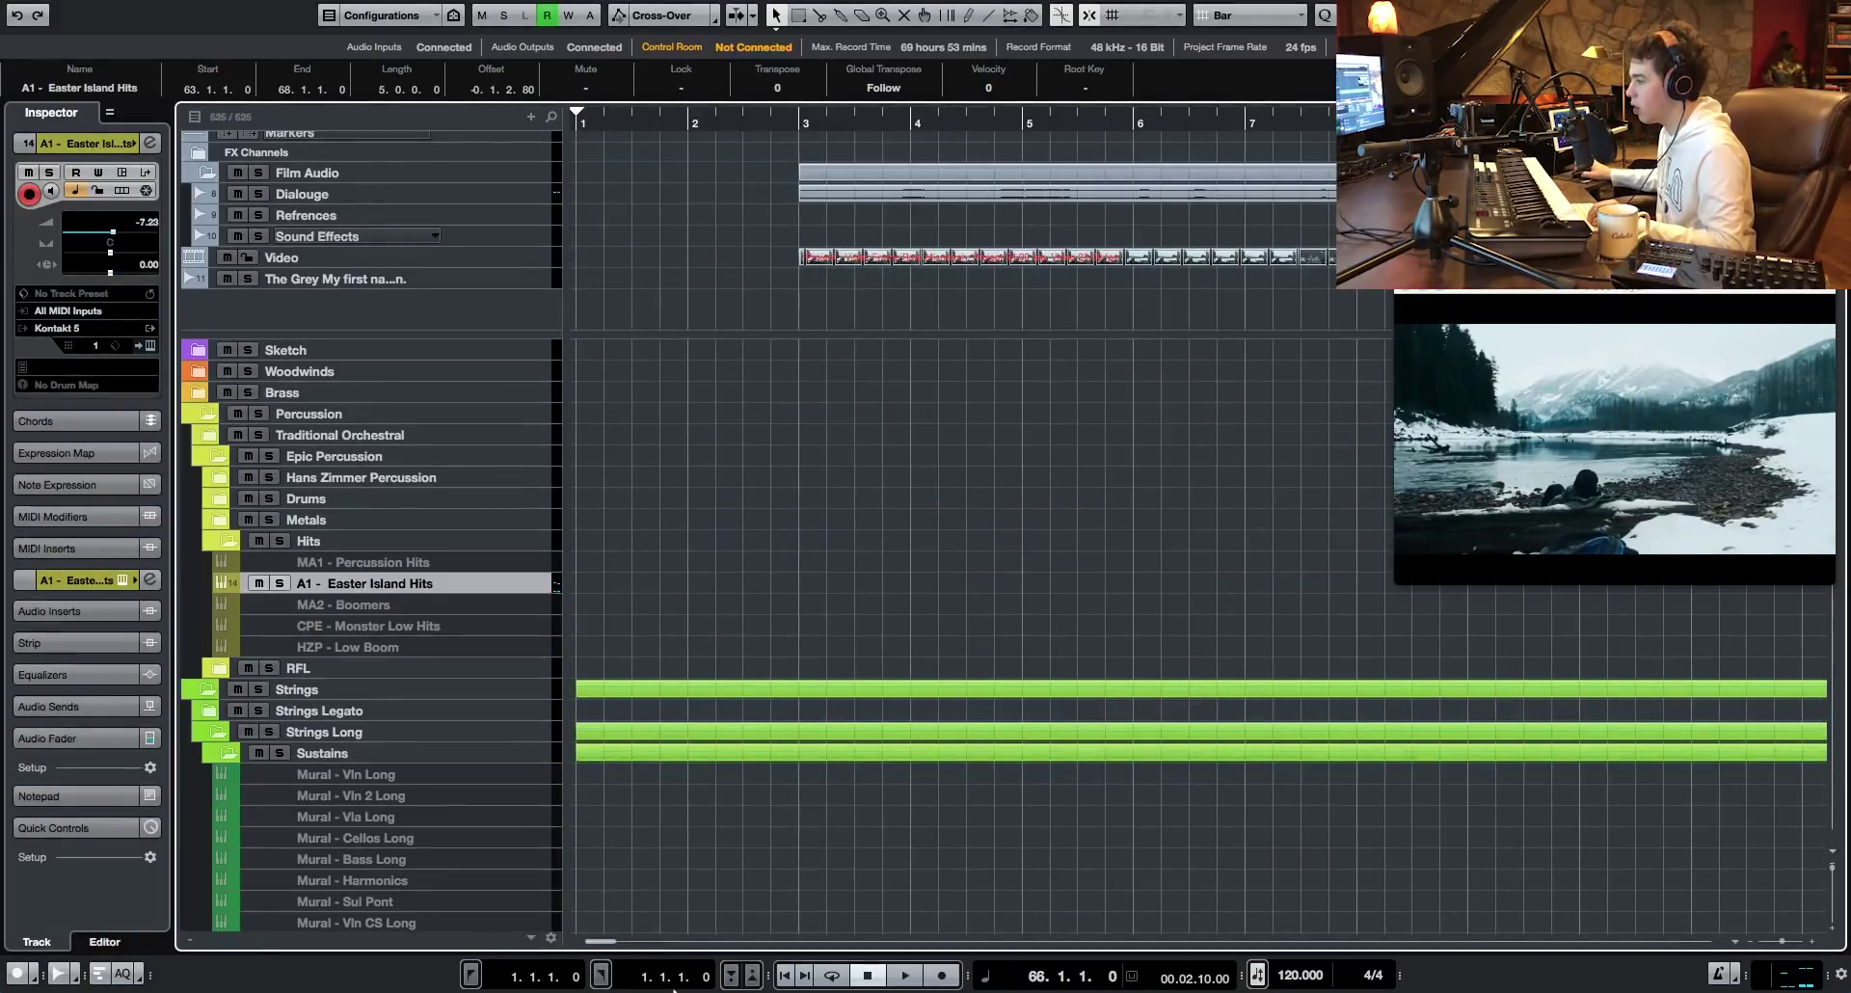
double_click(730, 115)
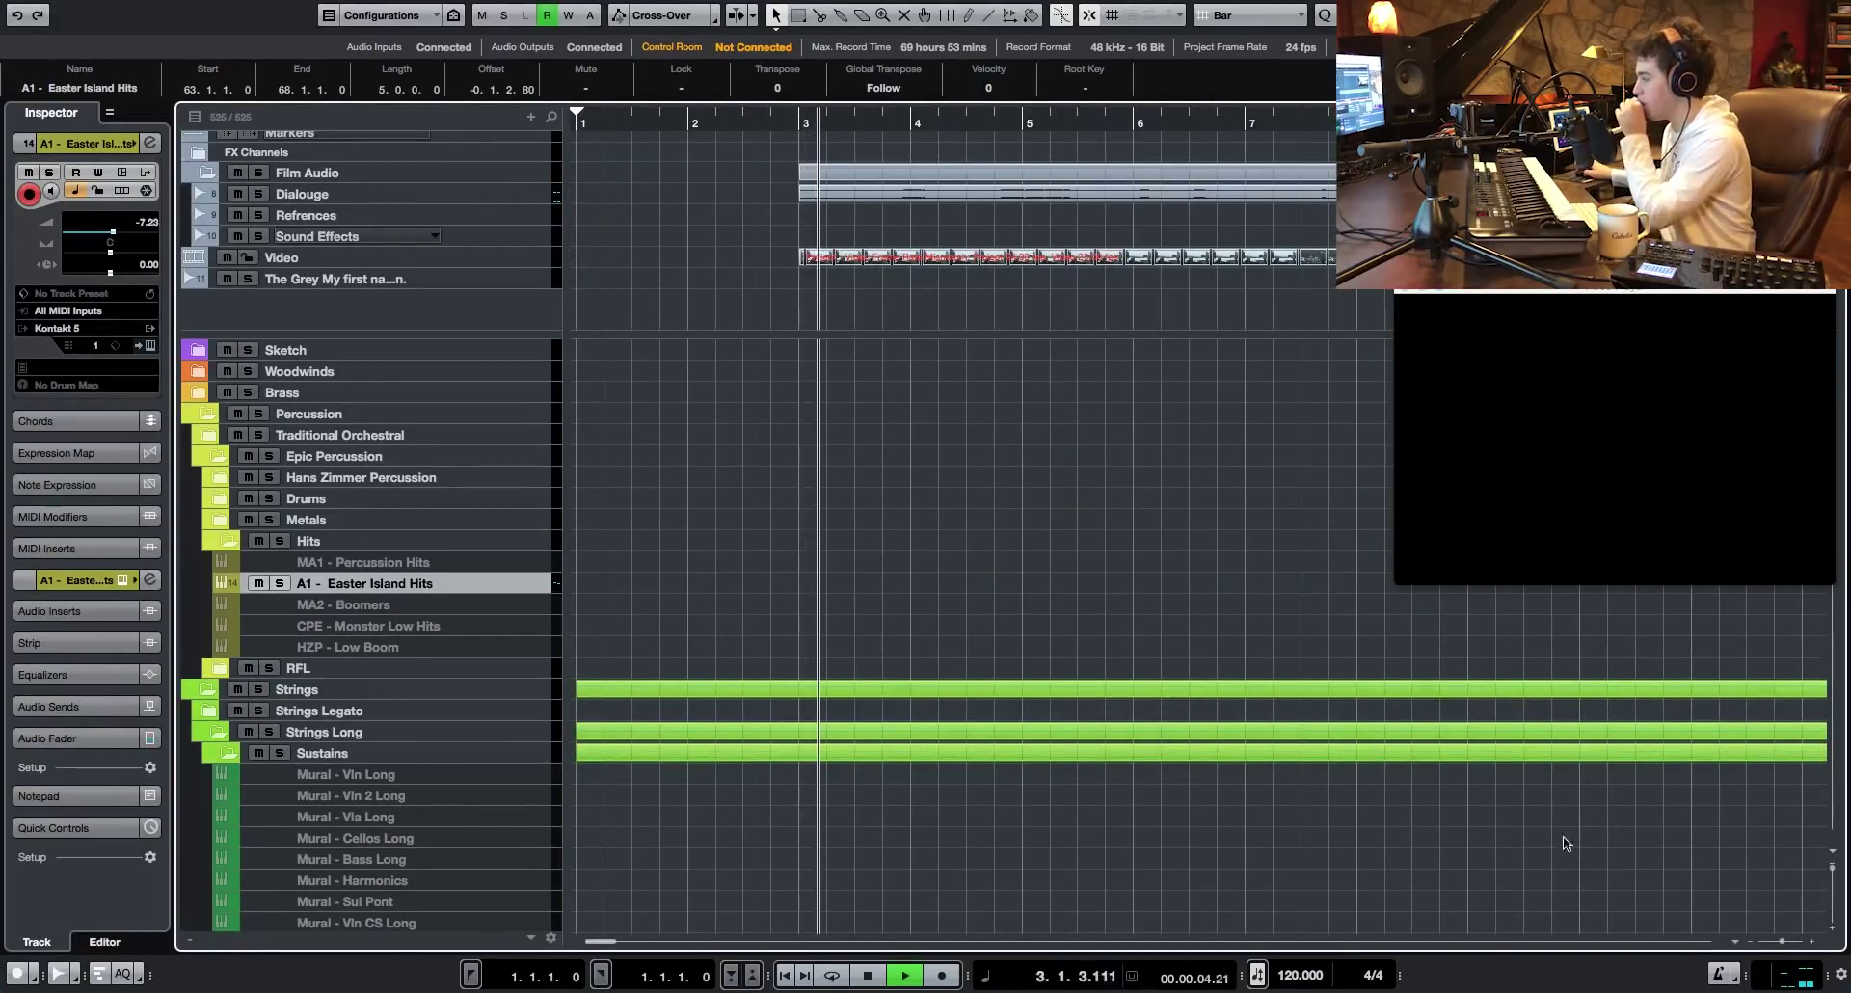
drag(1783, 941, 1778, 942)
scroll(767, 744, down, 15)
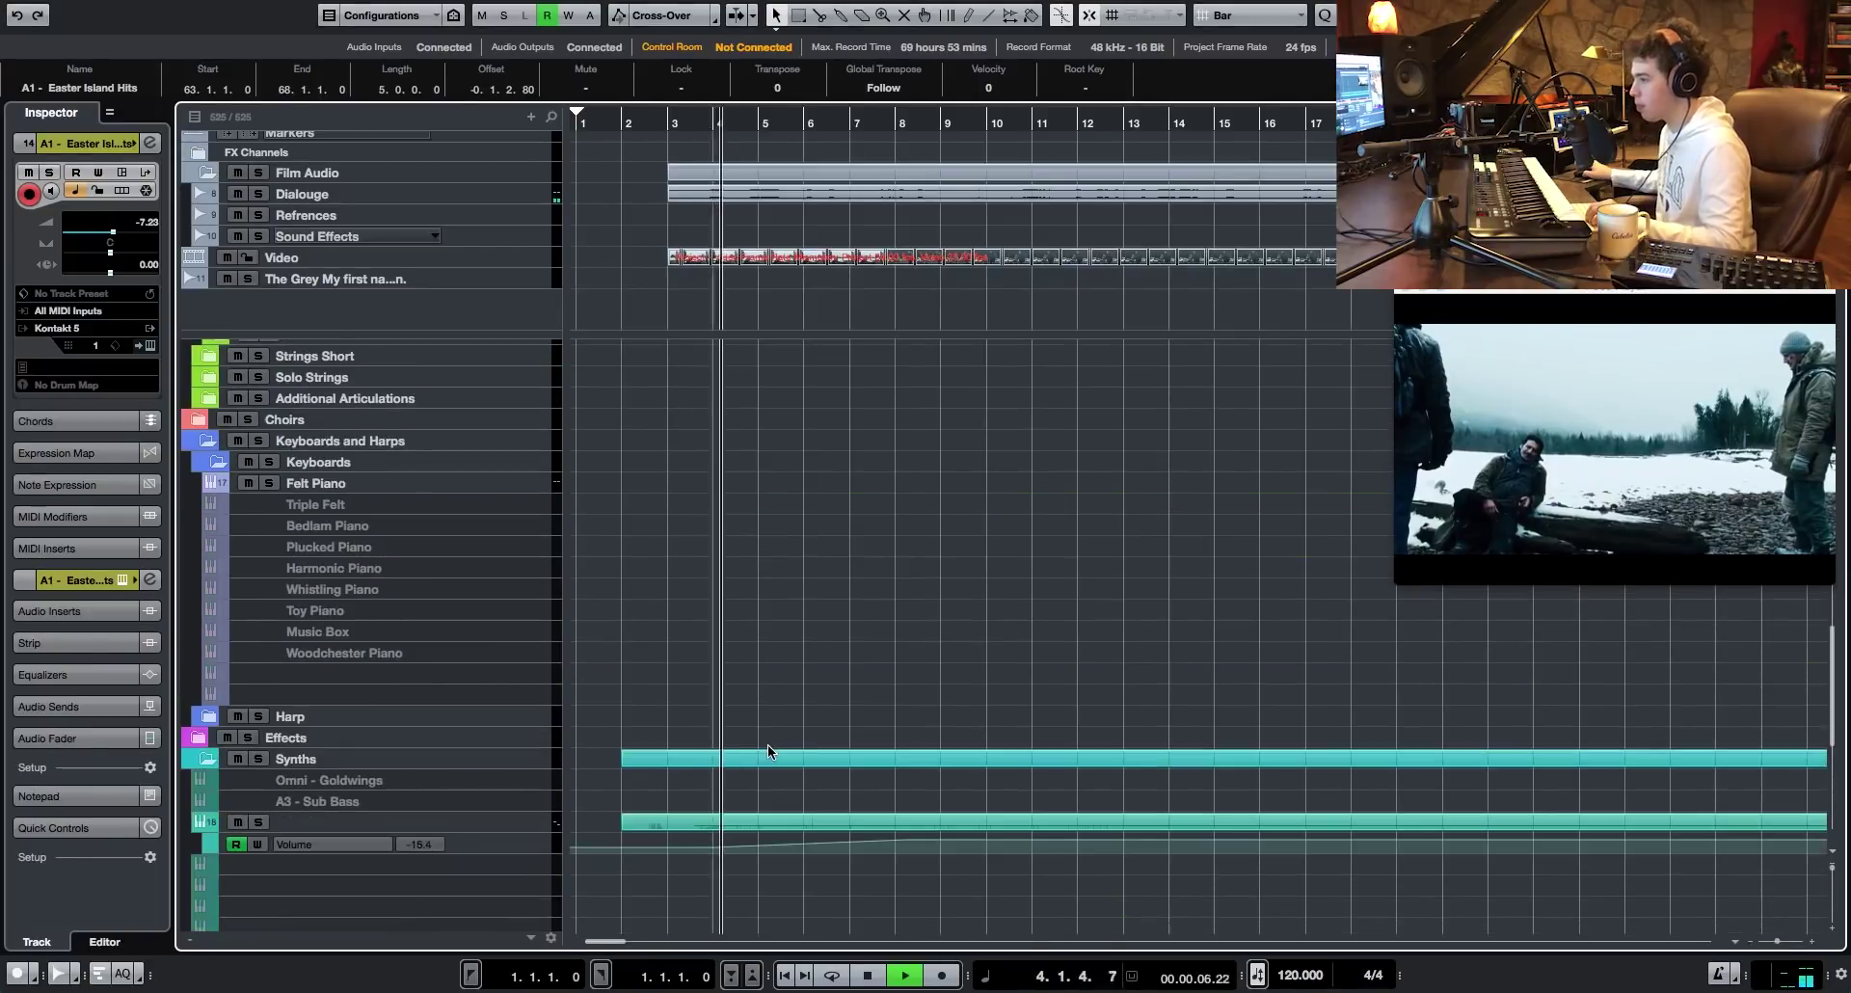
scroll(767, 744, up, 10)
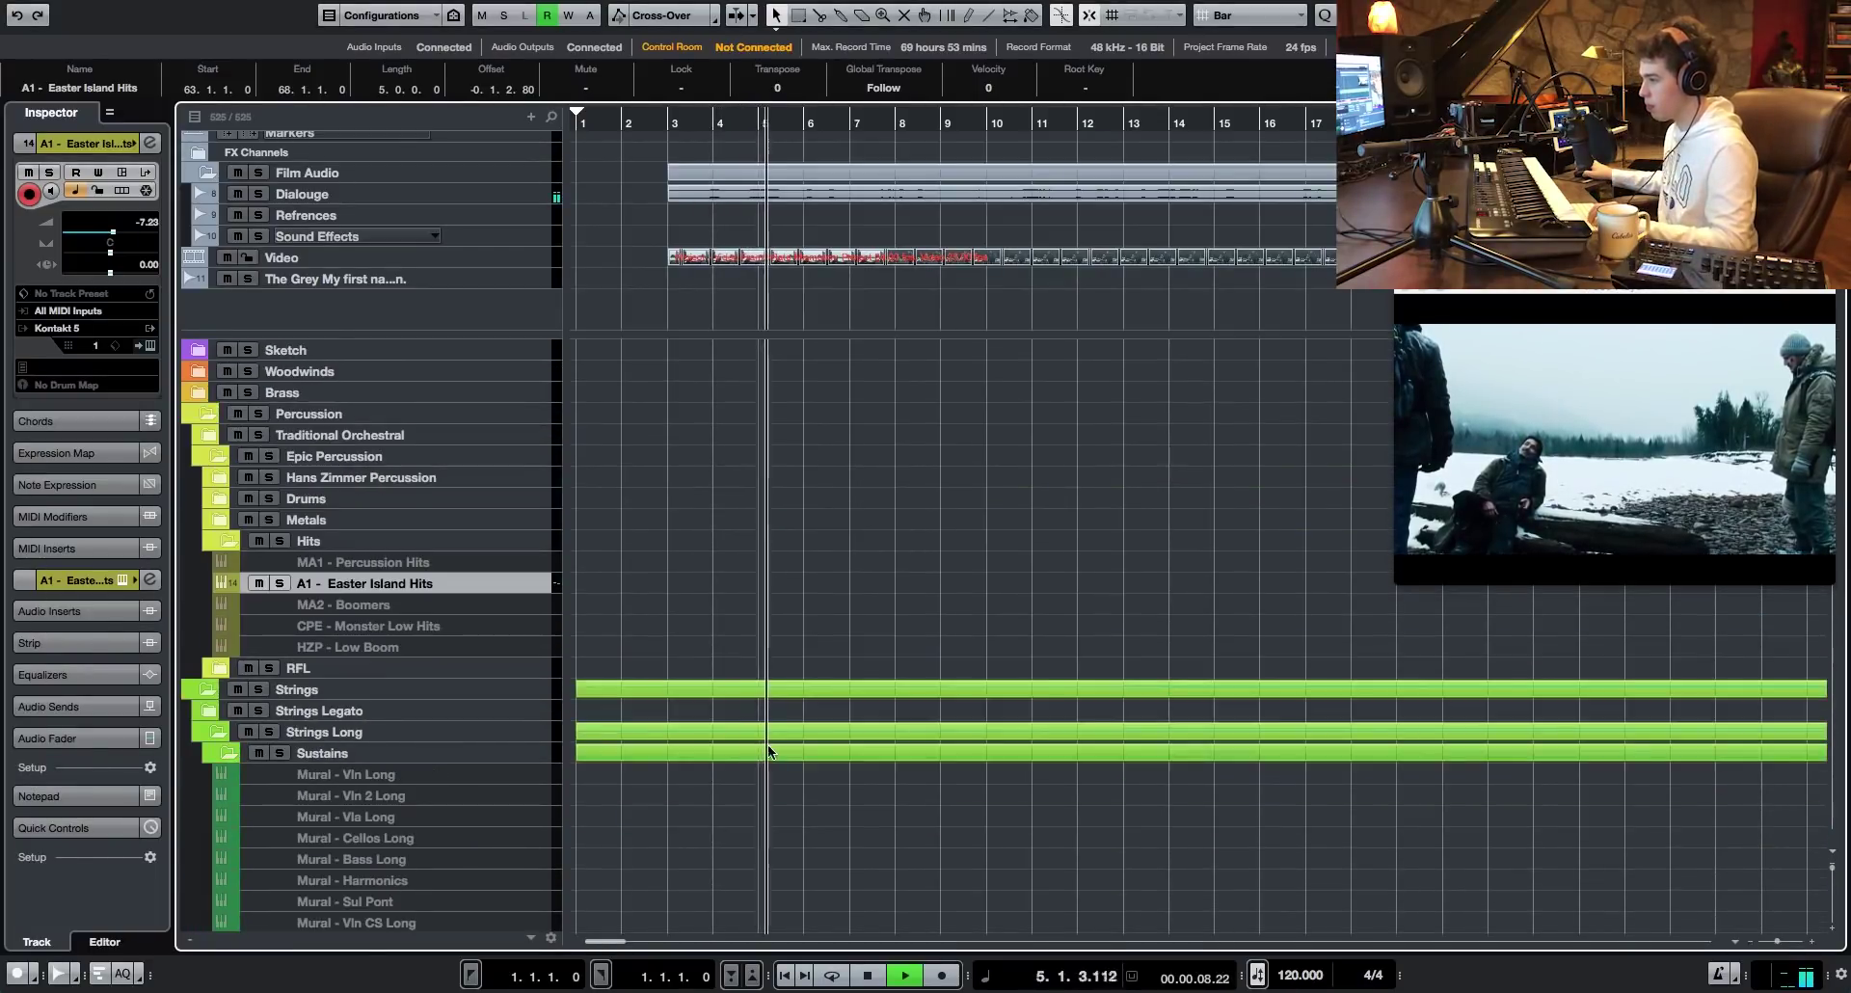
scroll(768, 744, down, 5)
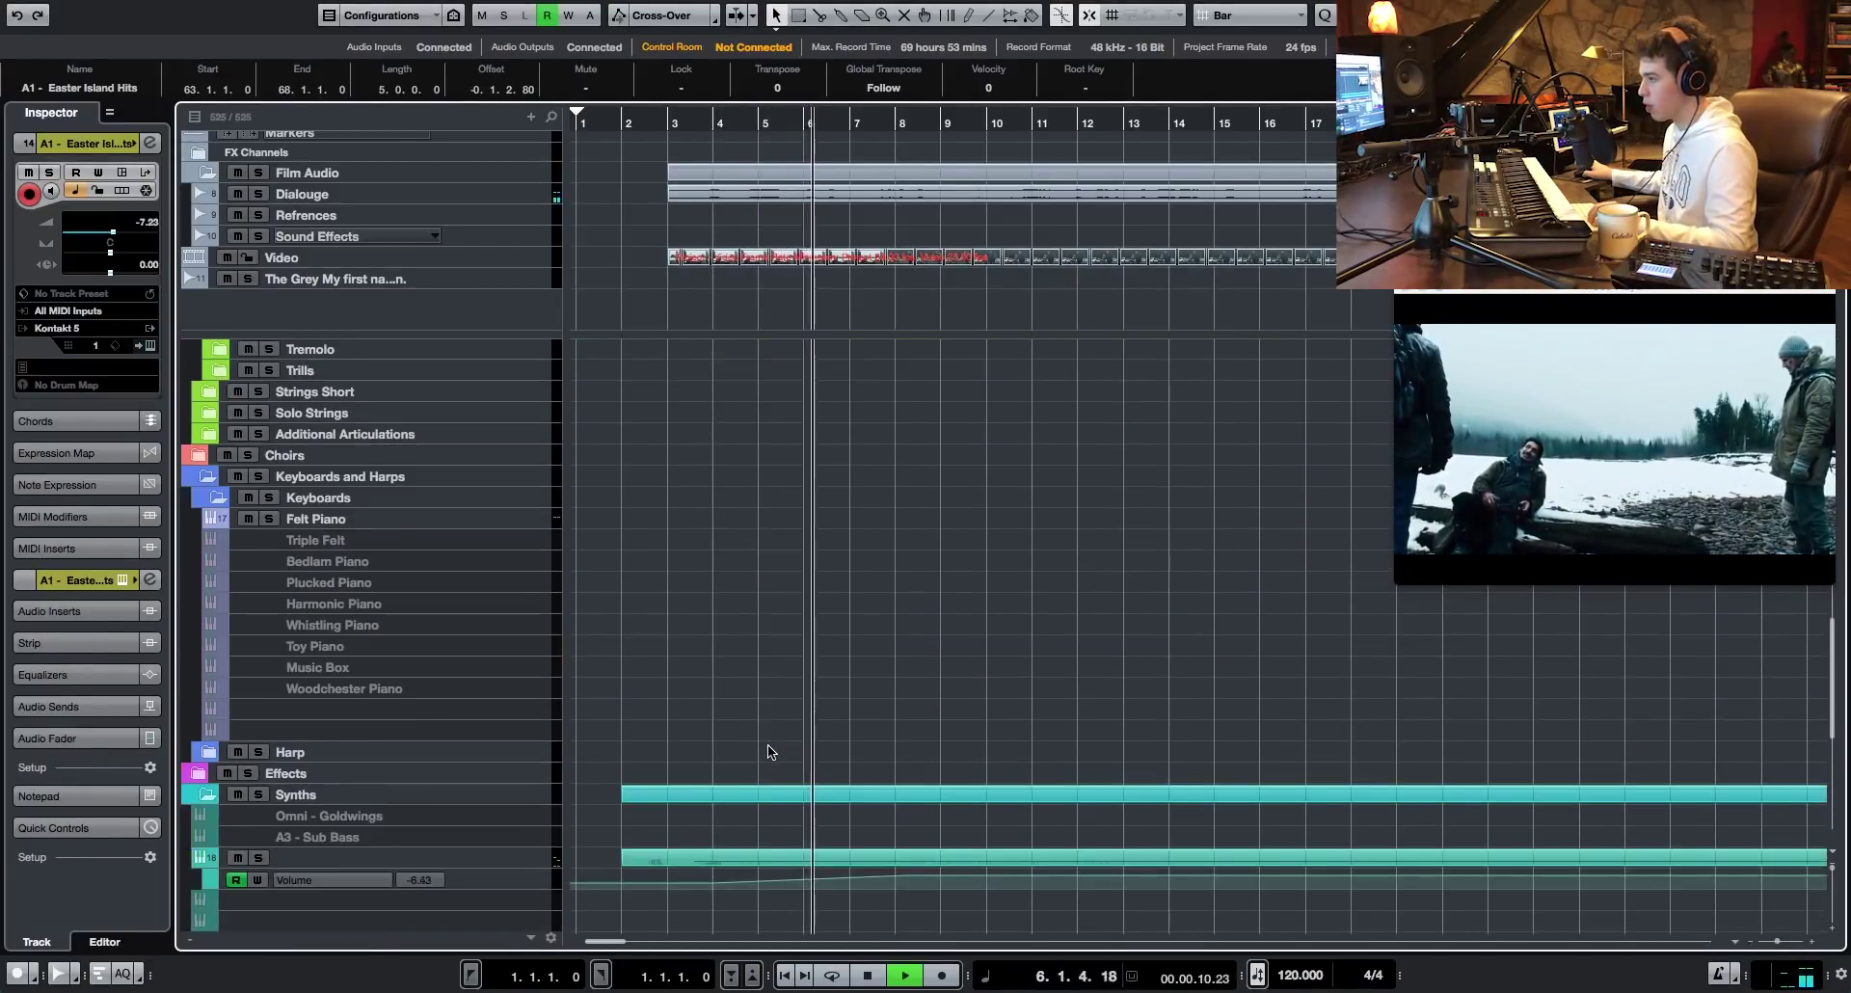
- Add a Kontakt 5 instrument track below Additional Articulations, routed to Stereo Out
right_click(506, 431)
mouse_move(675, 443)
click(863, 472)
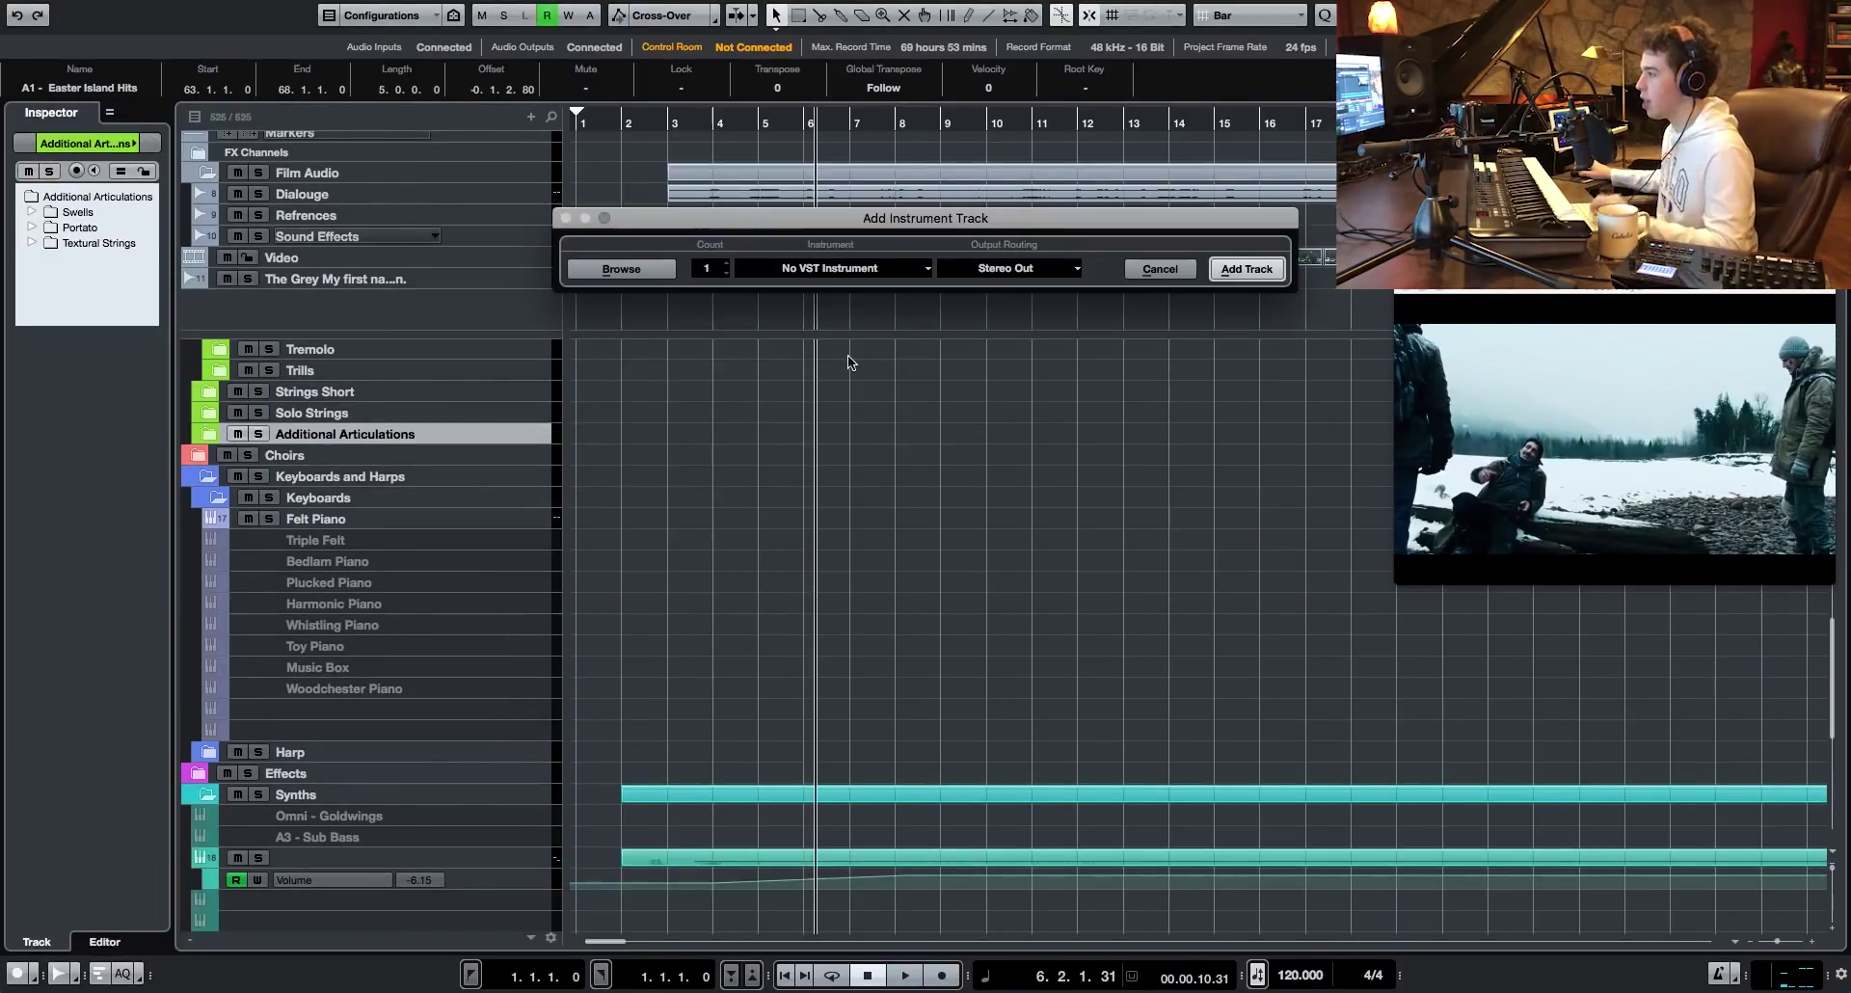
click(830, 268)
click(815, 521)
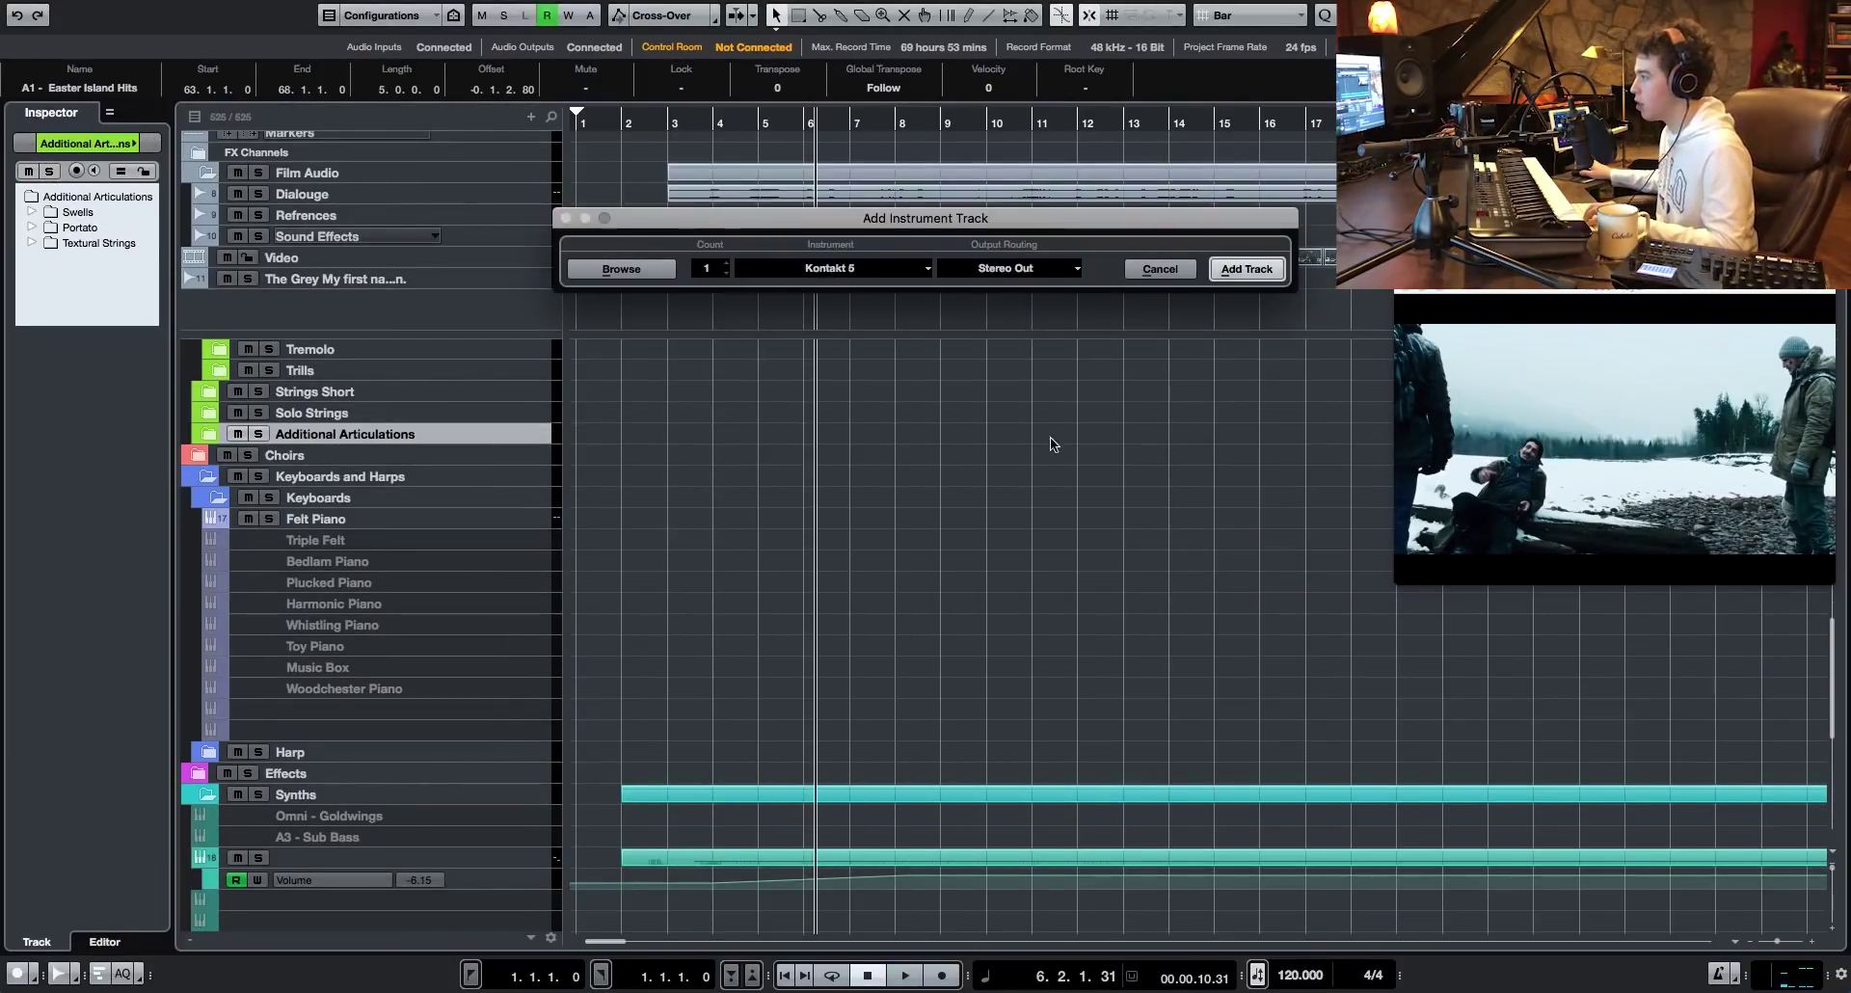
click(1229, 271)
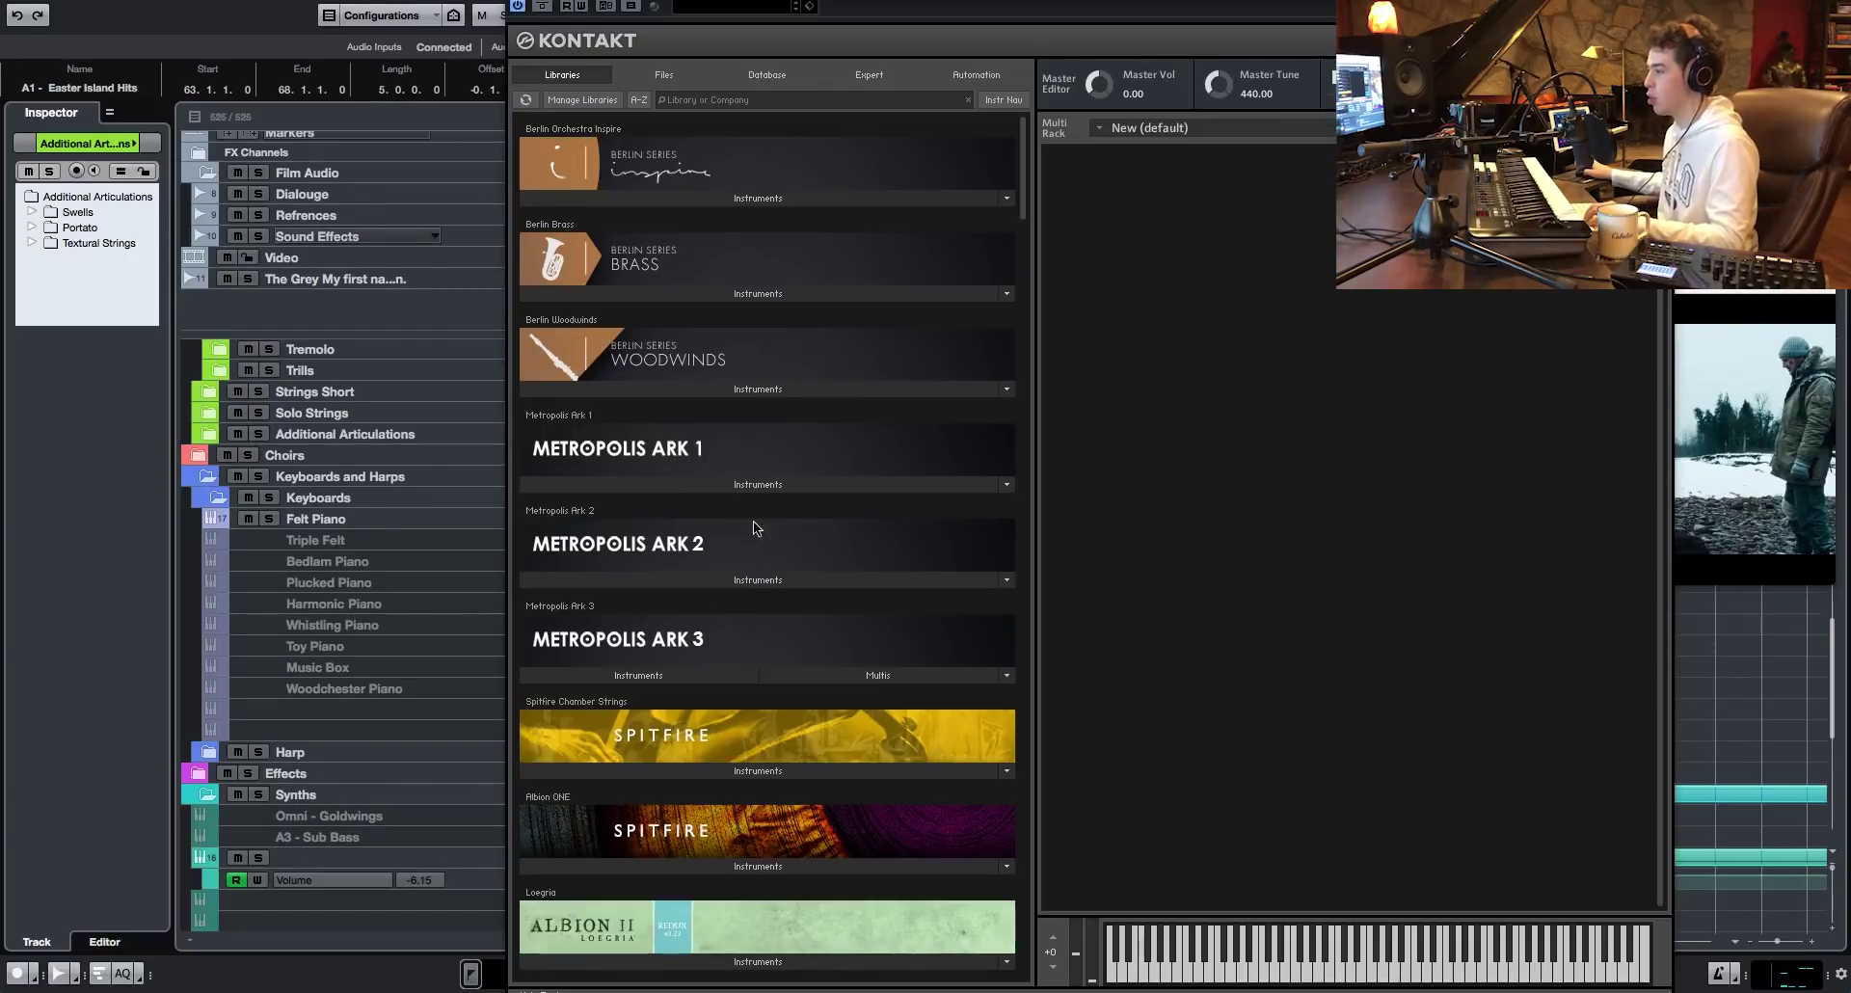
- Load First Chairs Whole Ensemble Sustains from Berlin Orchestra Inspire and send the Kontakt 5 01 track to Strings at -2.22
click(696, 198)
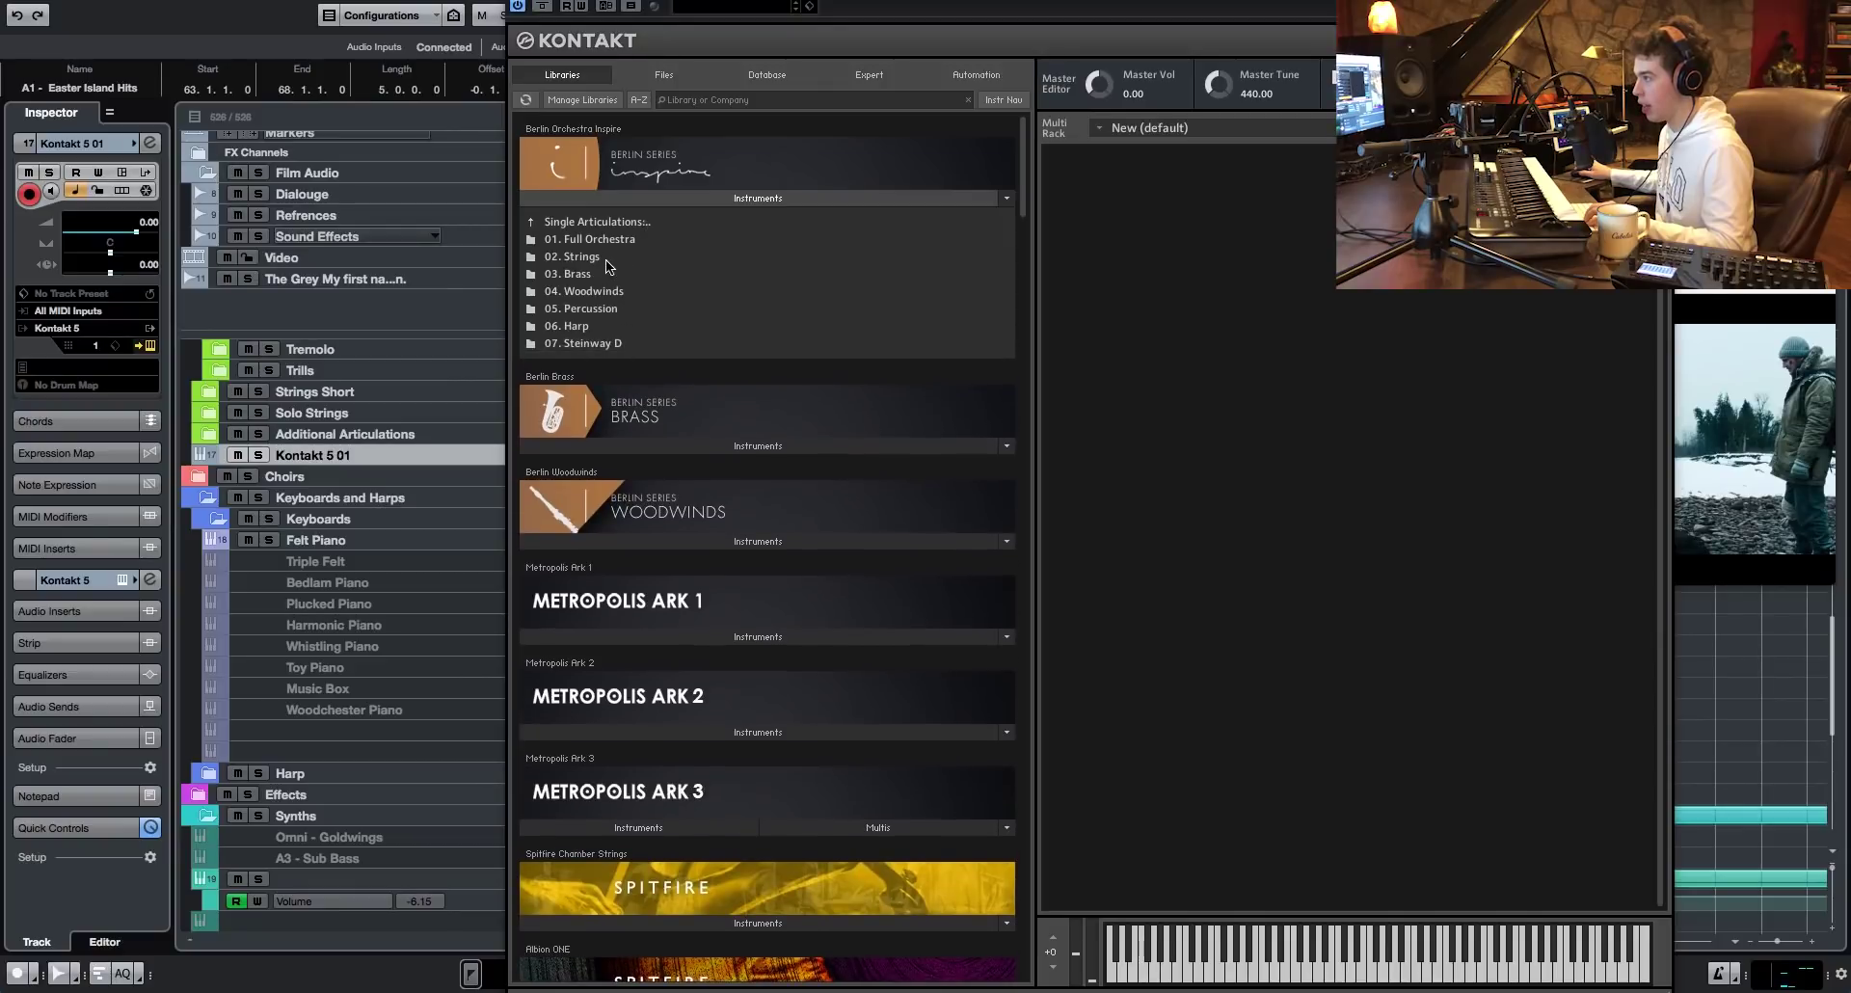
click(605, 260)
click(676, 258)
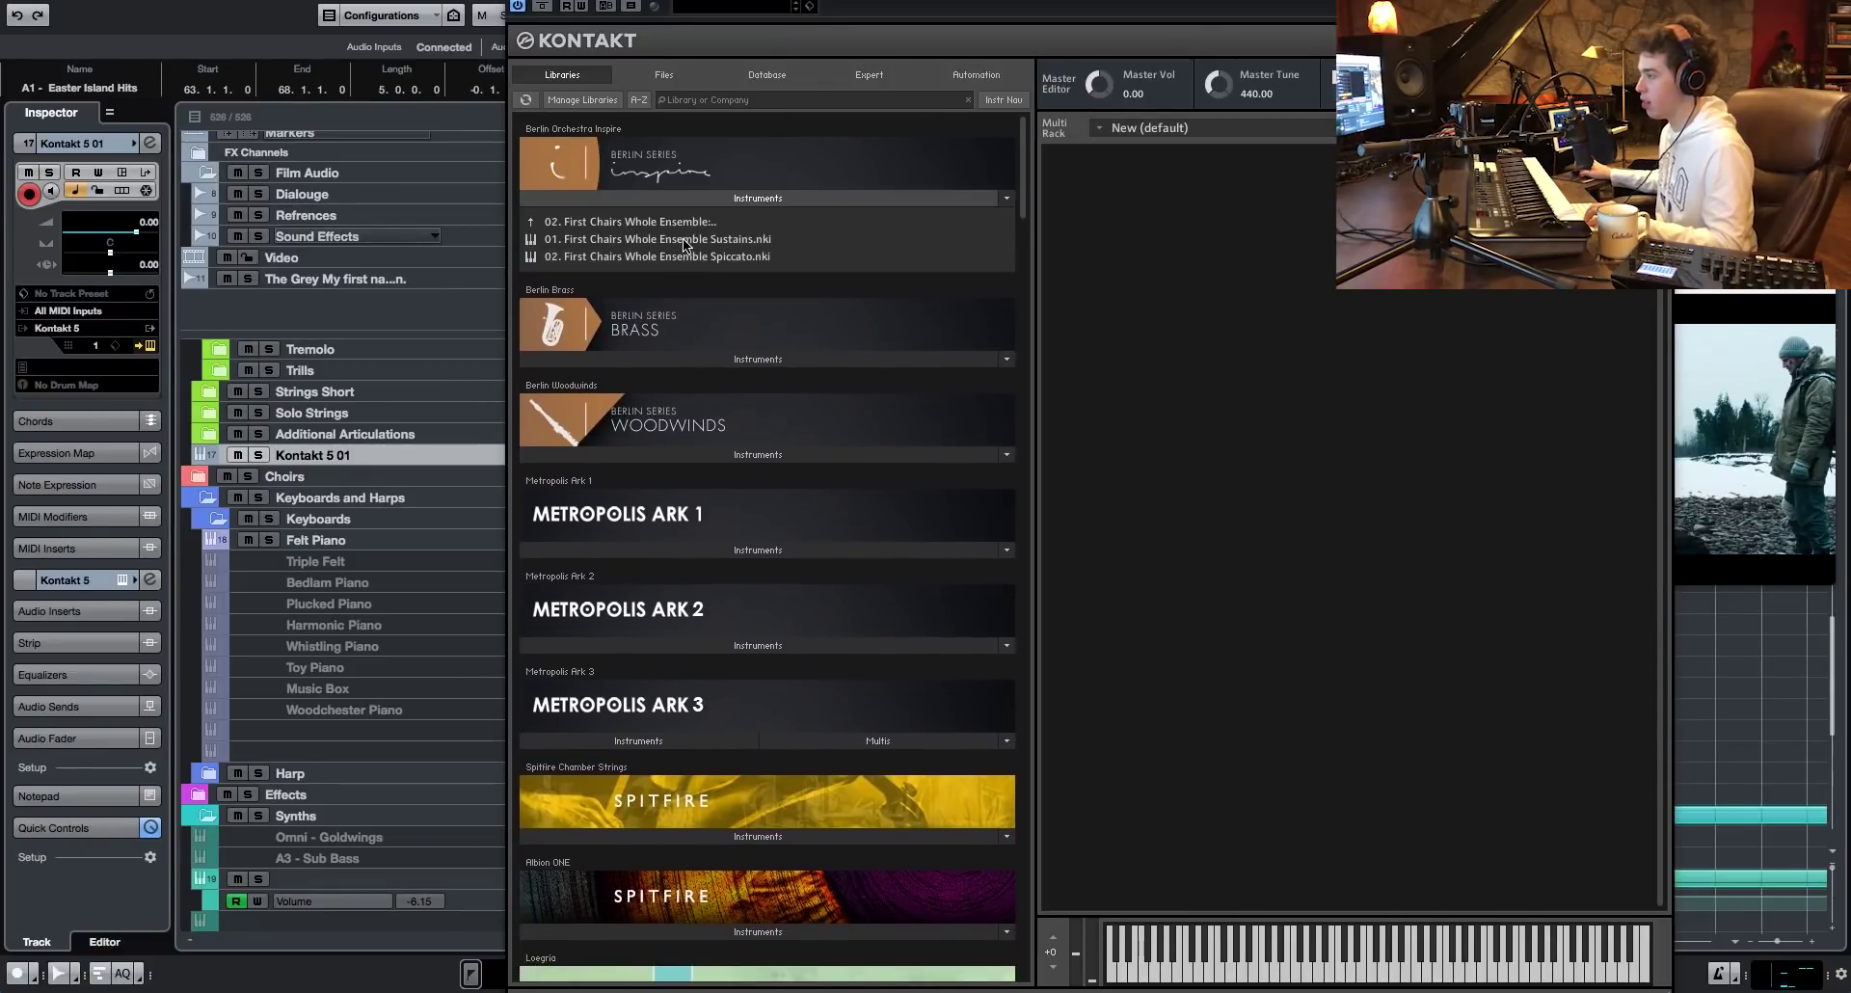
double_click(684, 240)
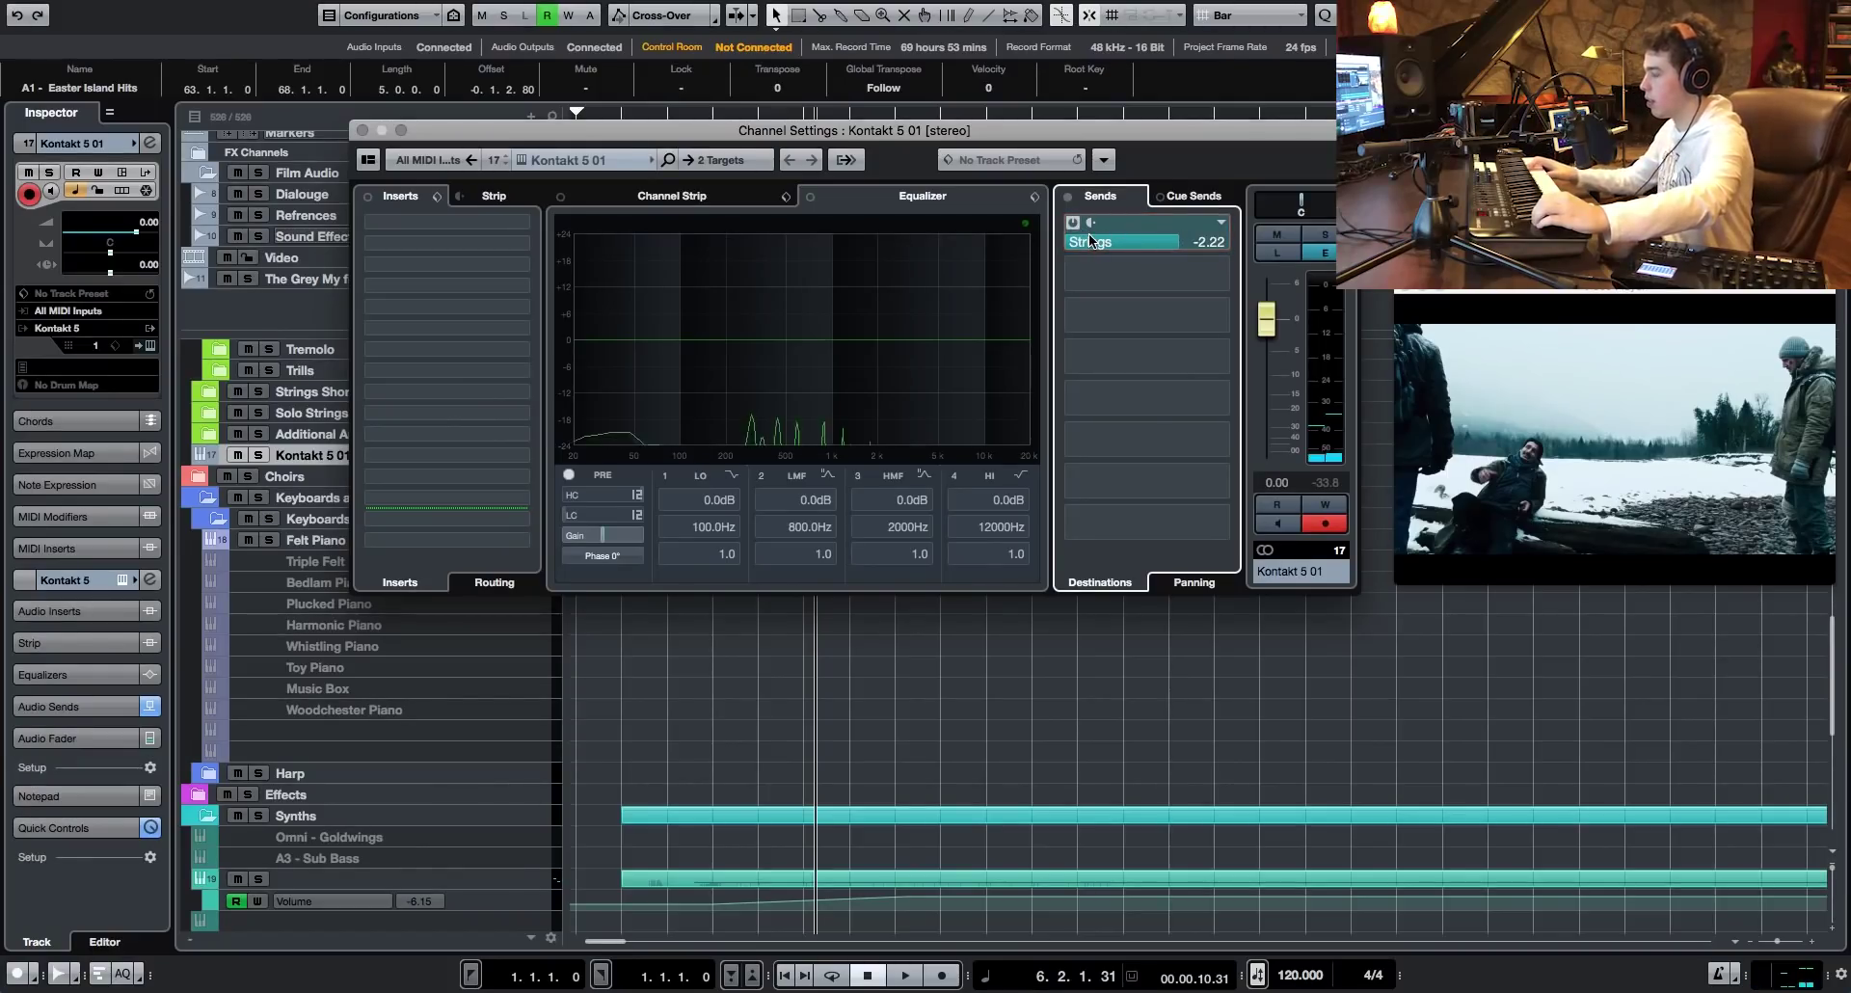
click(362, 130)
- Play from bar 3 and check the First Chairs patch loaded on the Kontakt 5 01 track
click(665, 125)
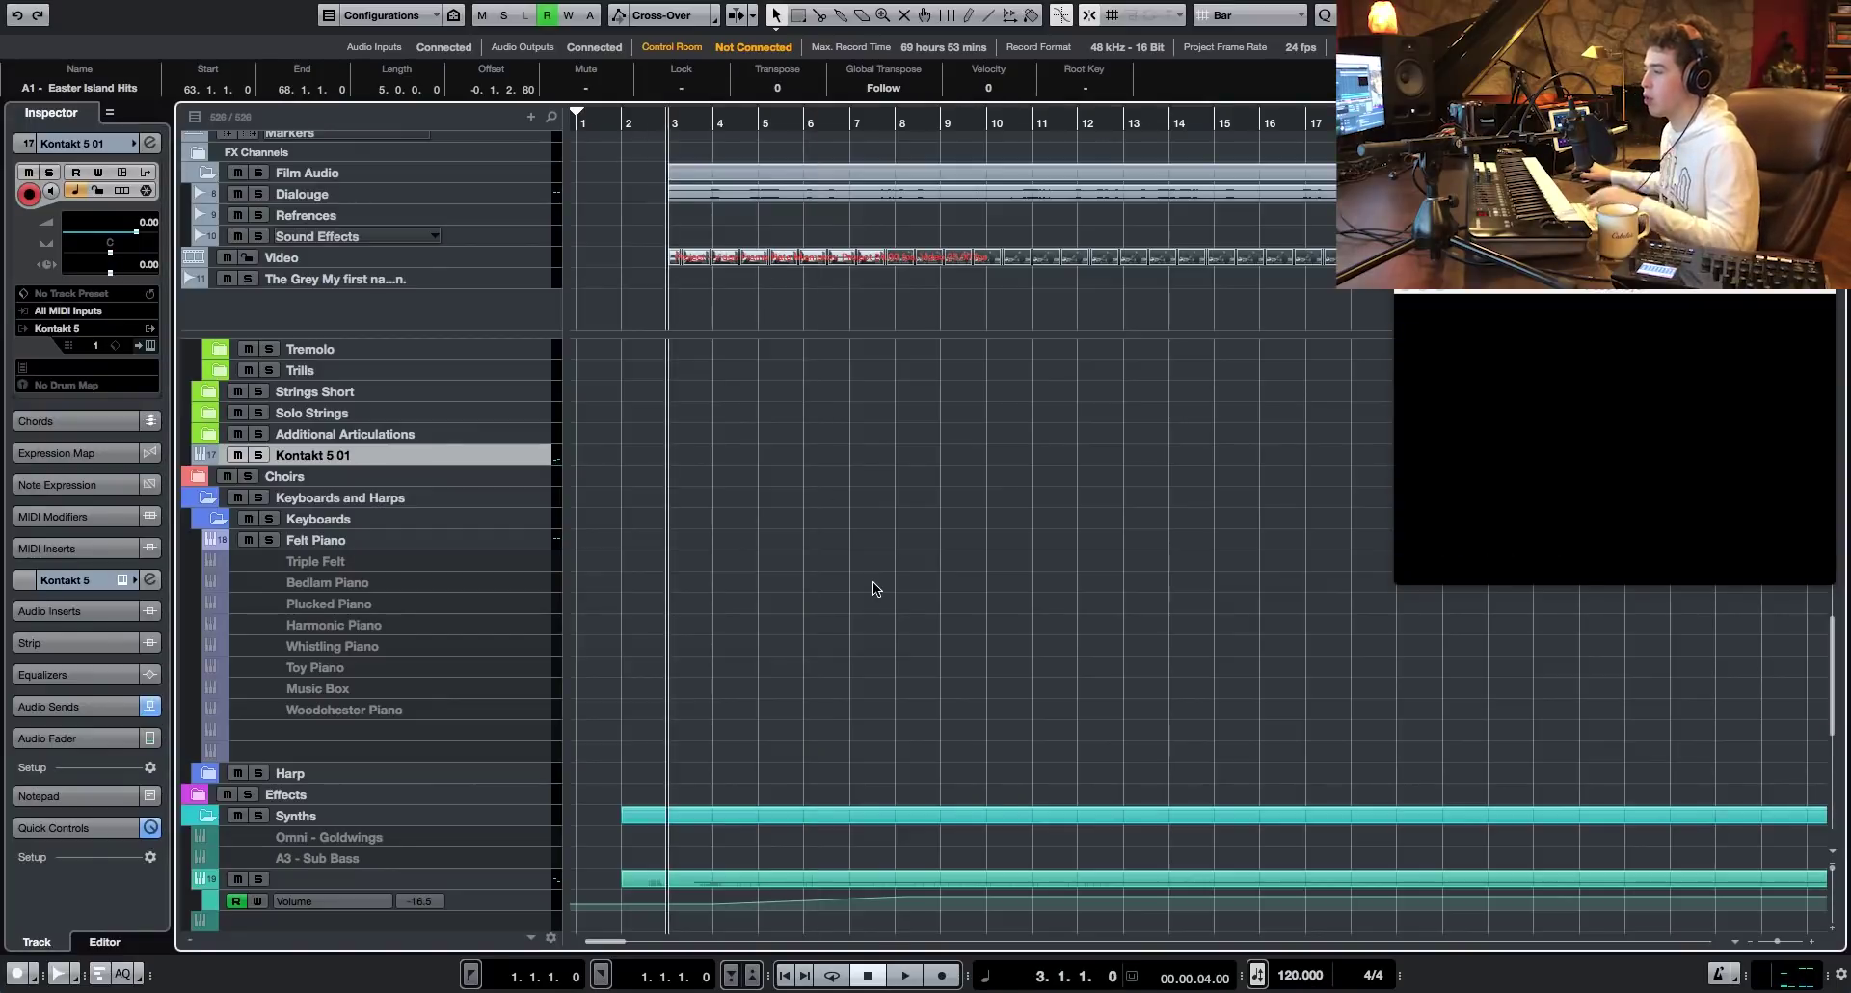
scroll(871, 582, up, 10)
key(space)
scroll(946, 611, down, 10)
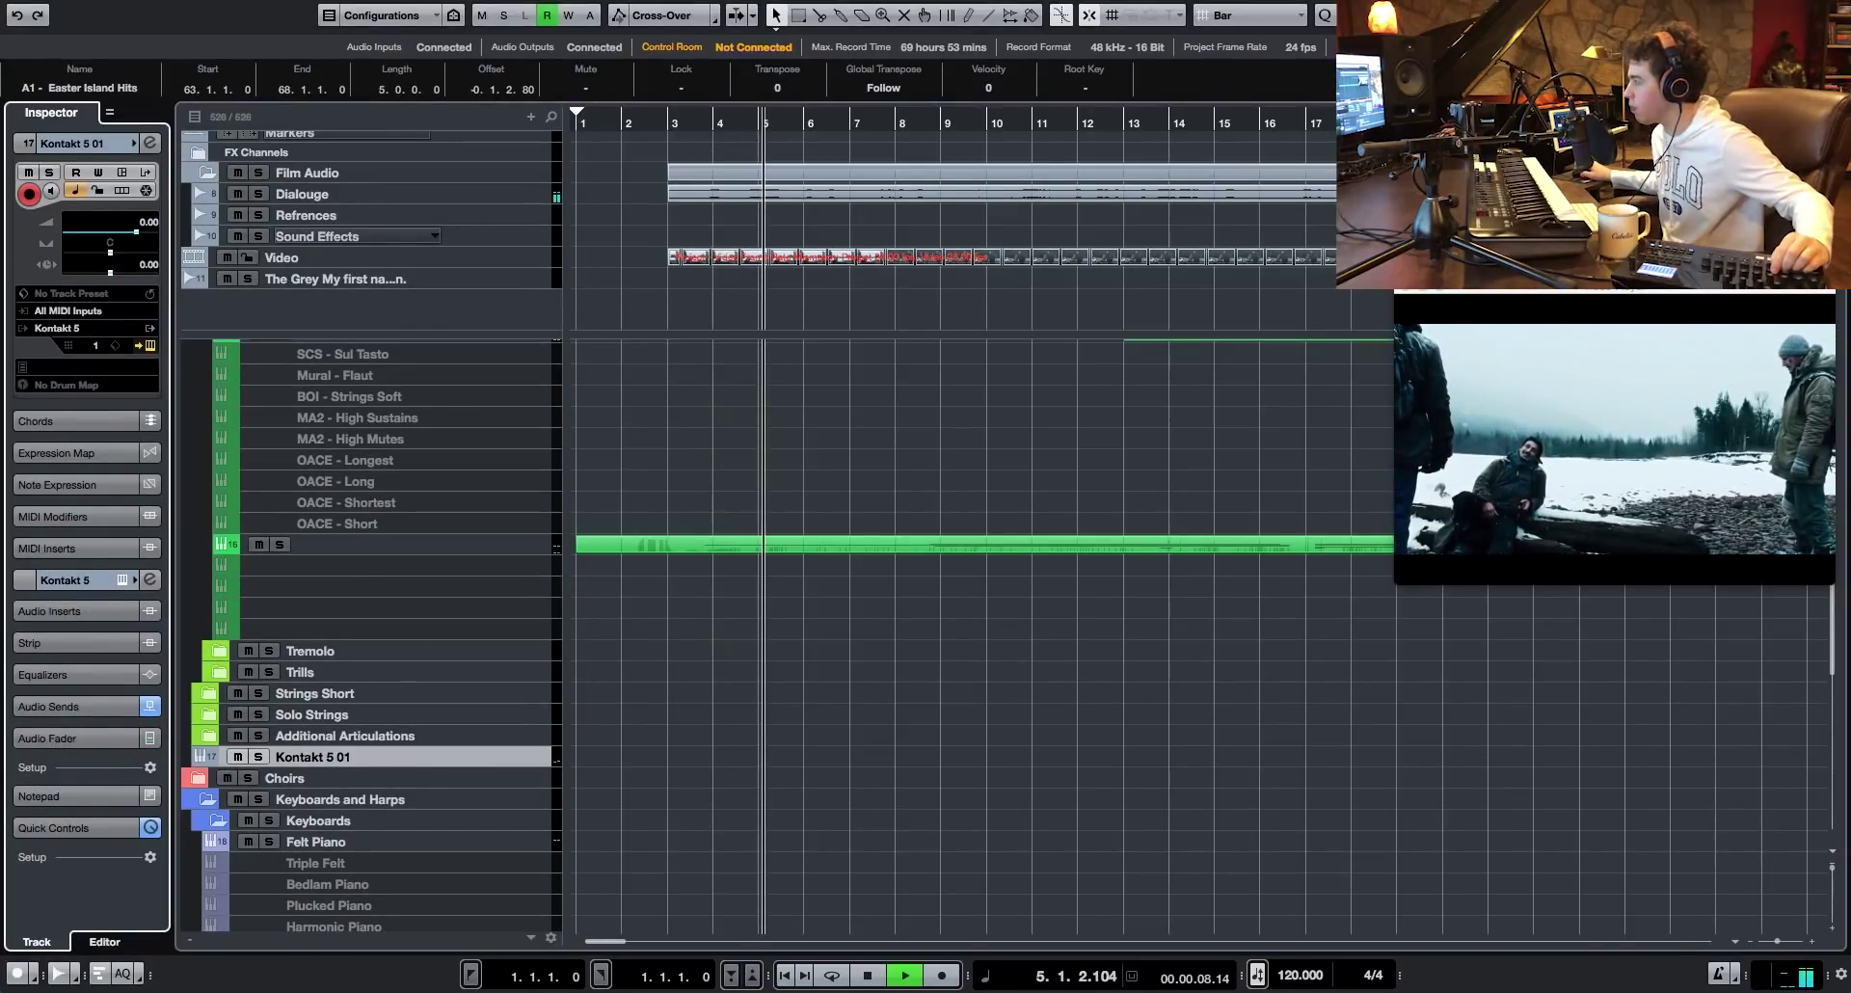
click(146, 345)
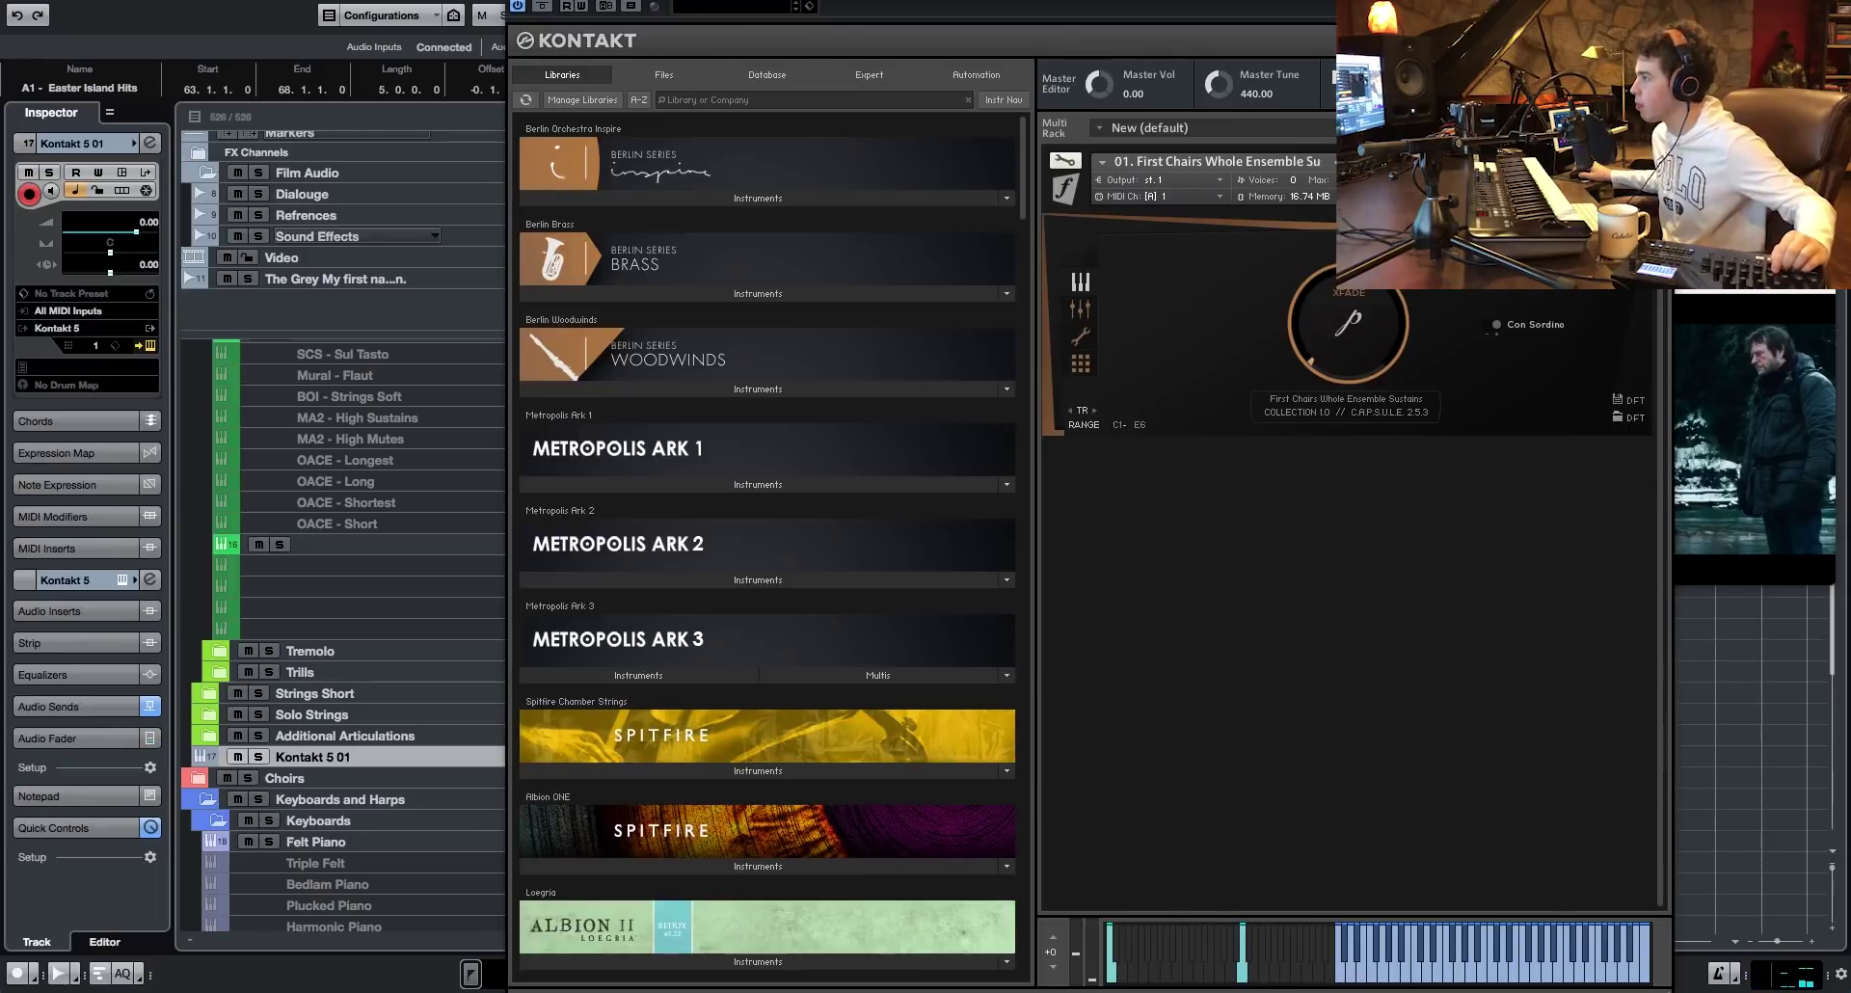
click(517, 1)
- Record a sustained strings part on the Kontakt 5 01 track from bar 8 to about bar 52
click(947, 978)
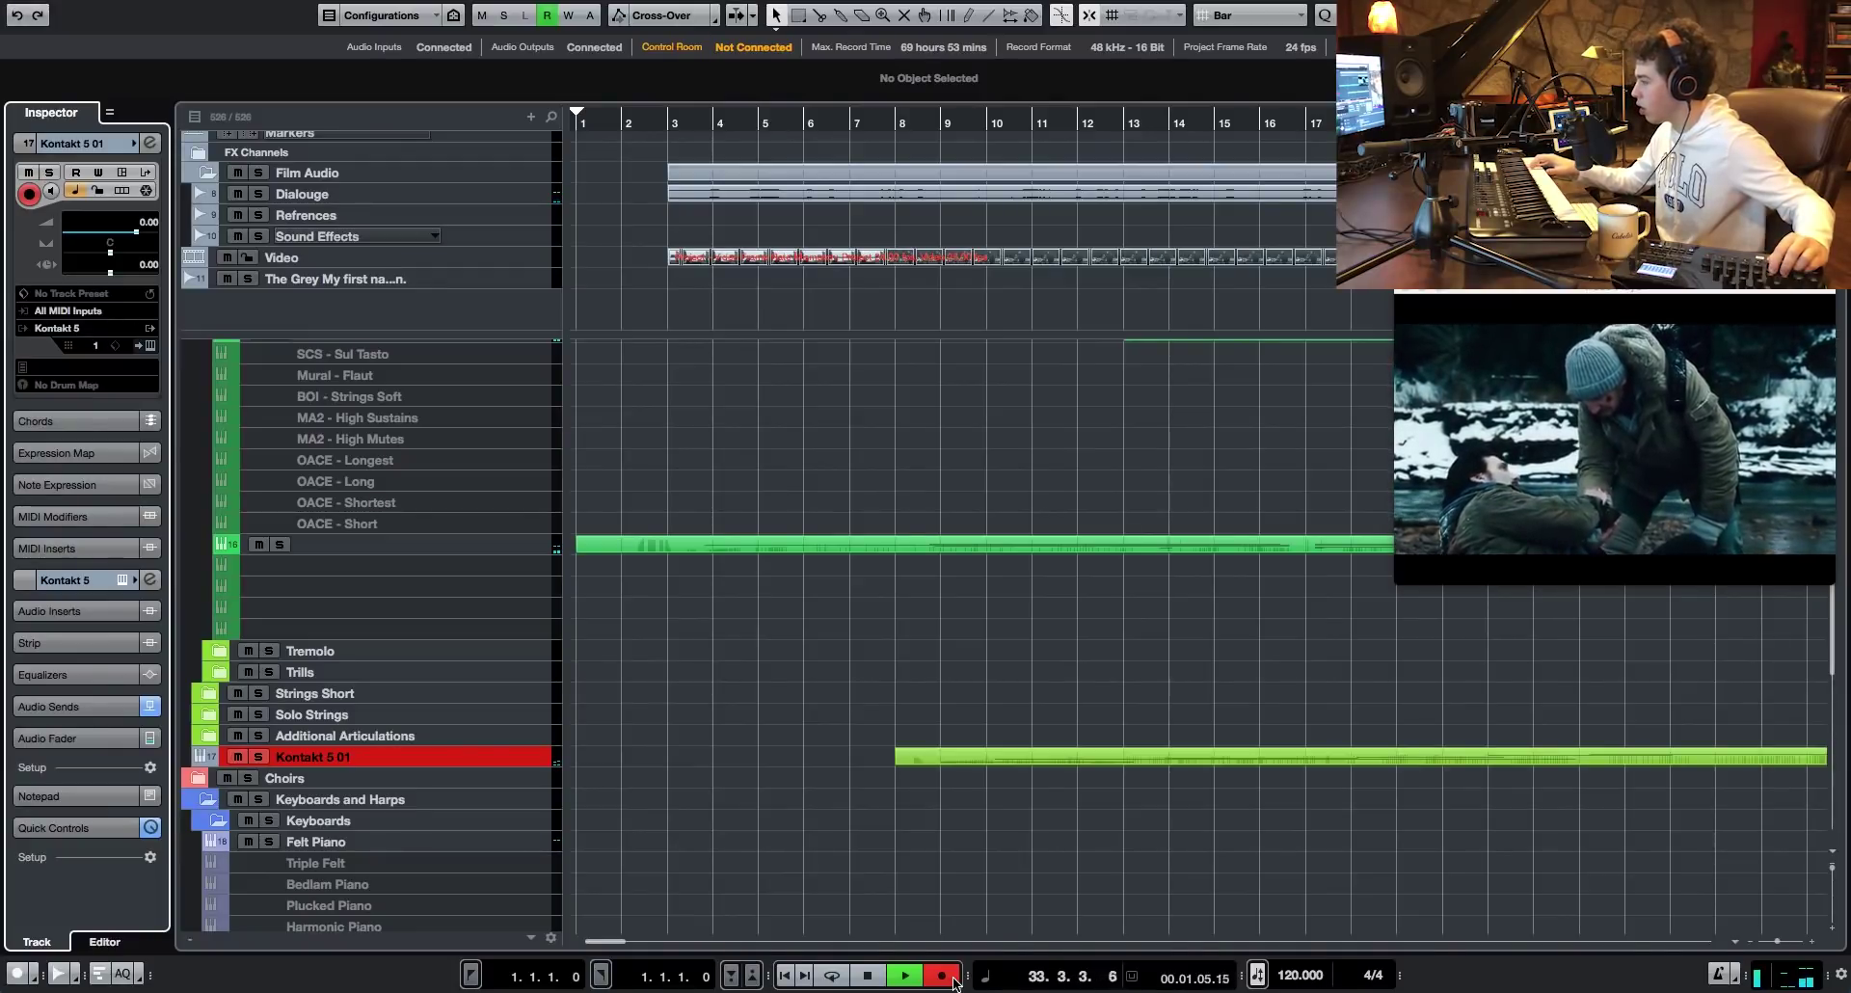
drag(615, 942, 643, 950)
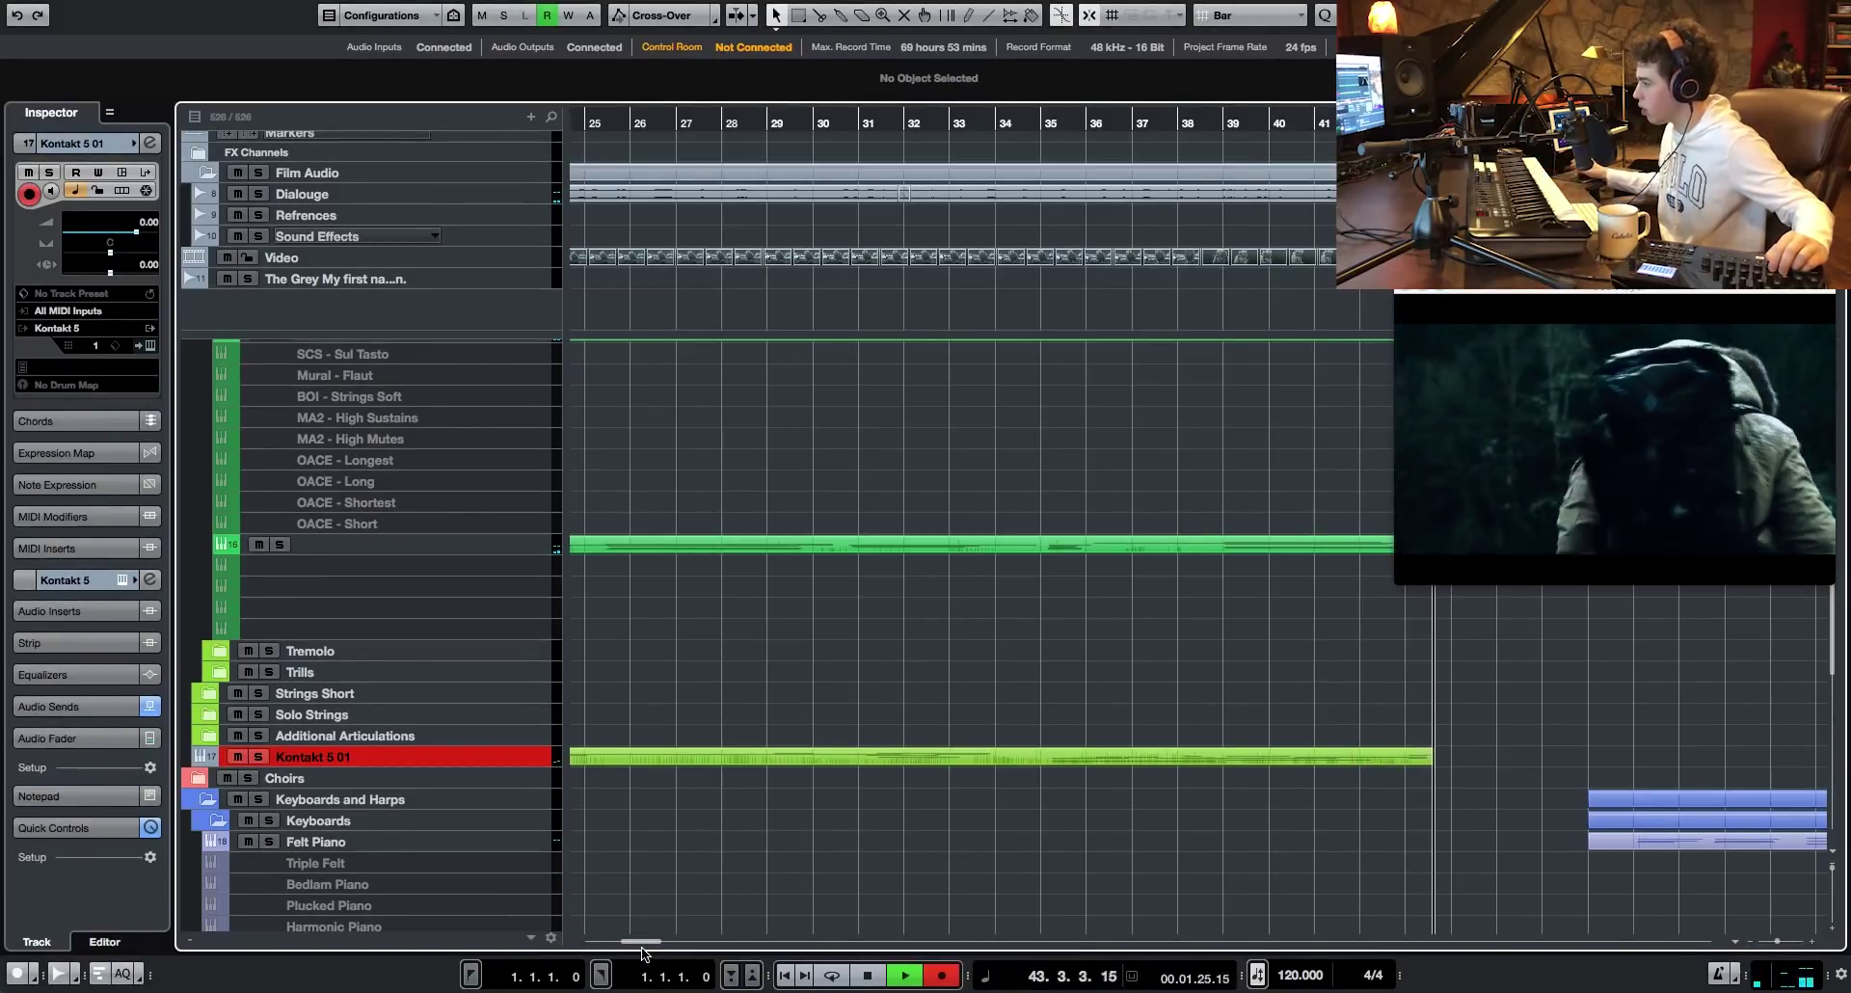
drag(641, 943, 652, 948)
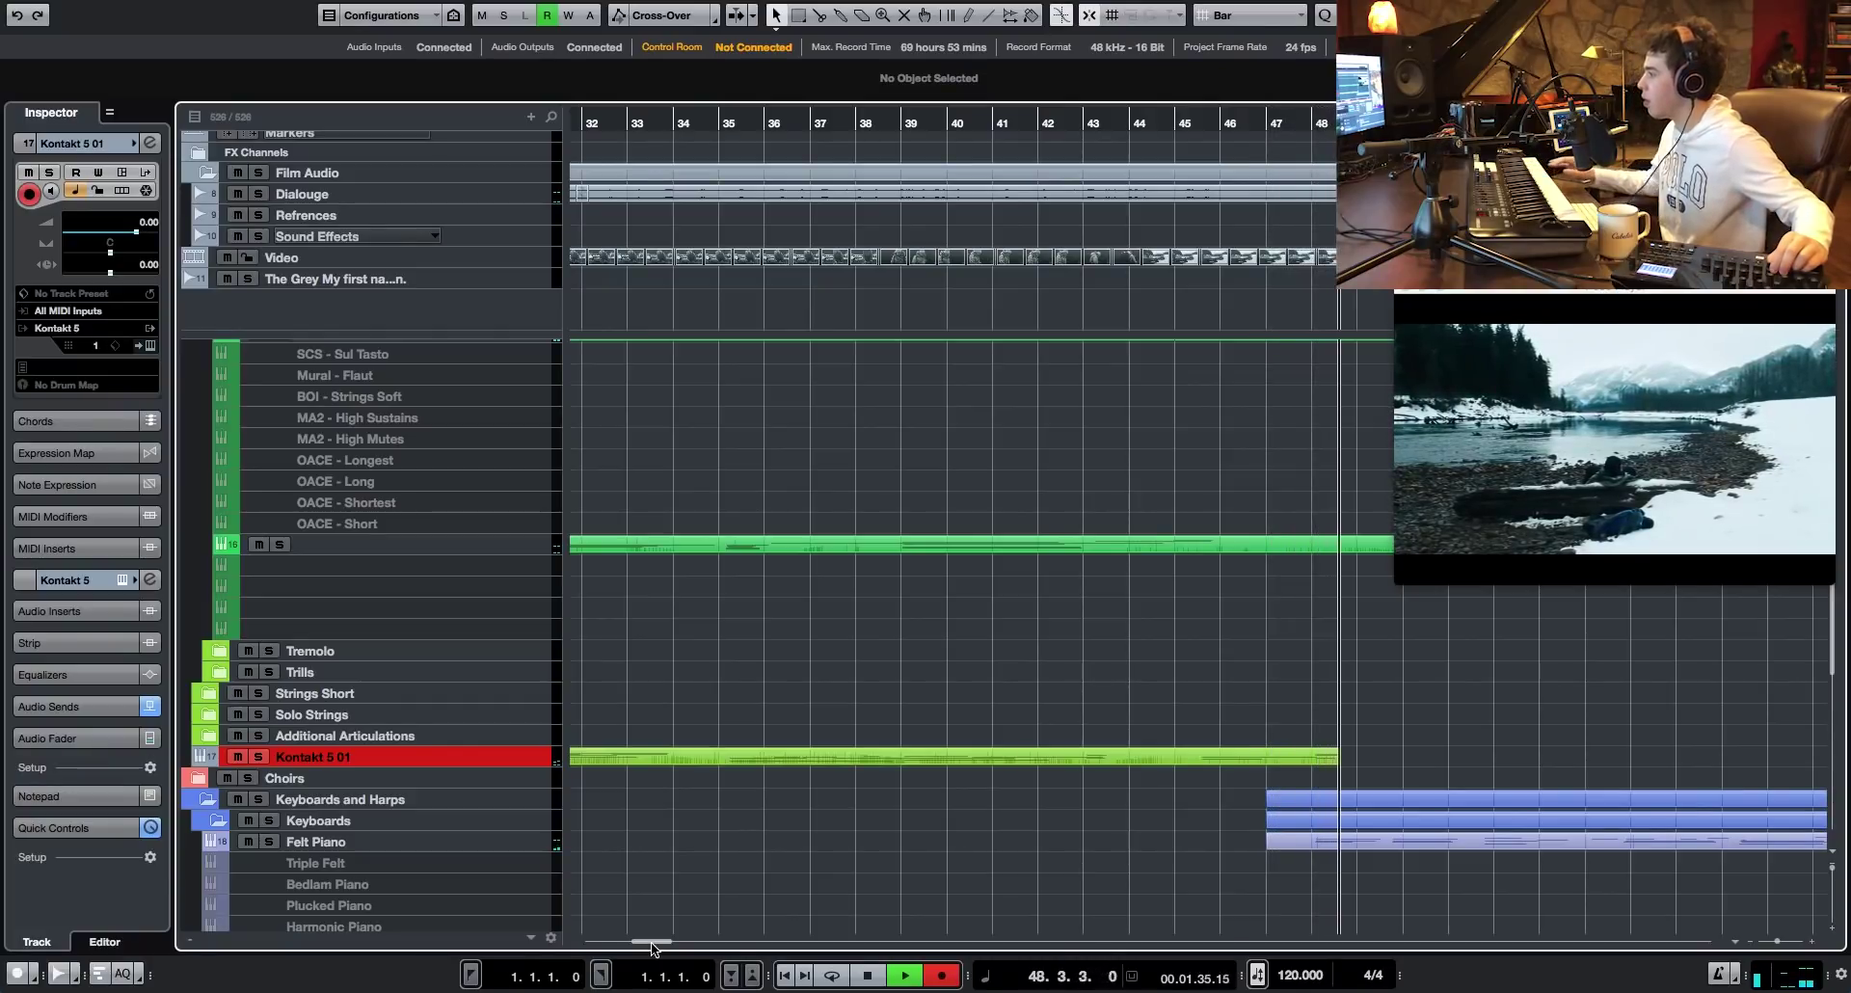
drag(653, 940, 650, 942)
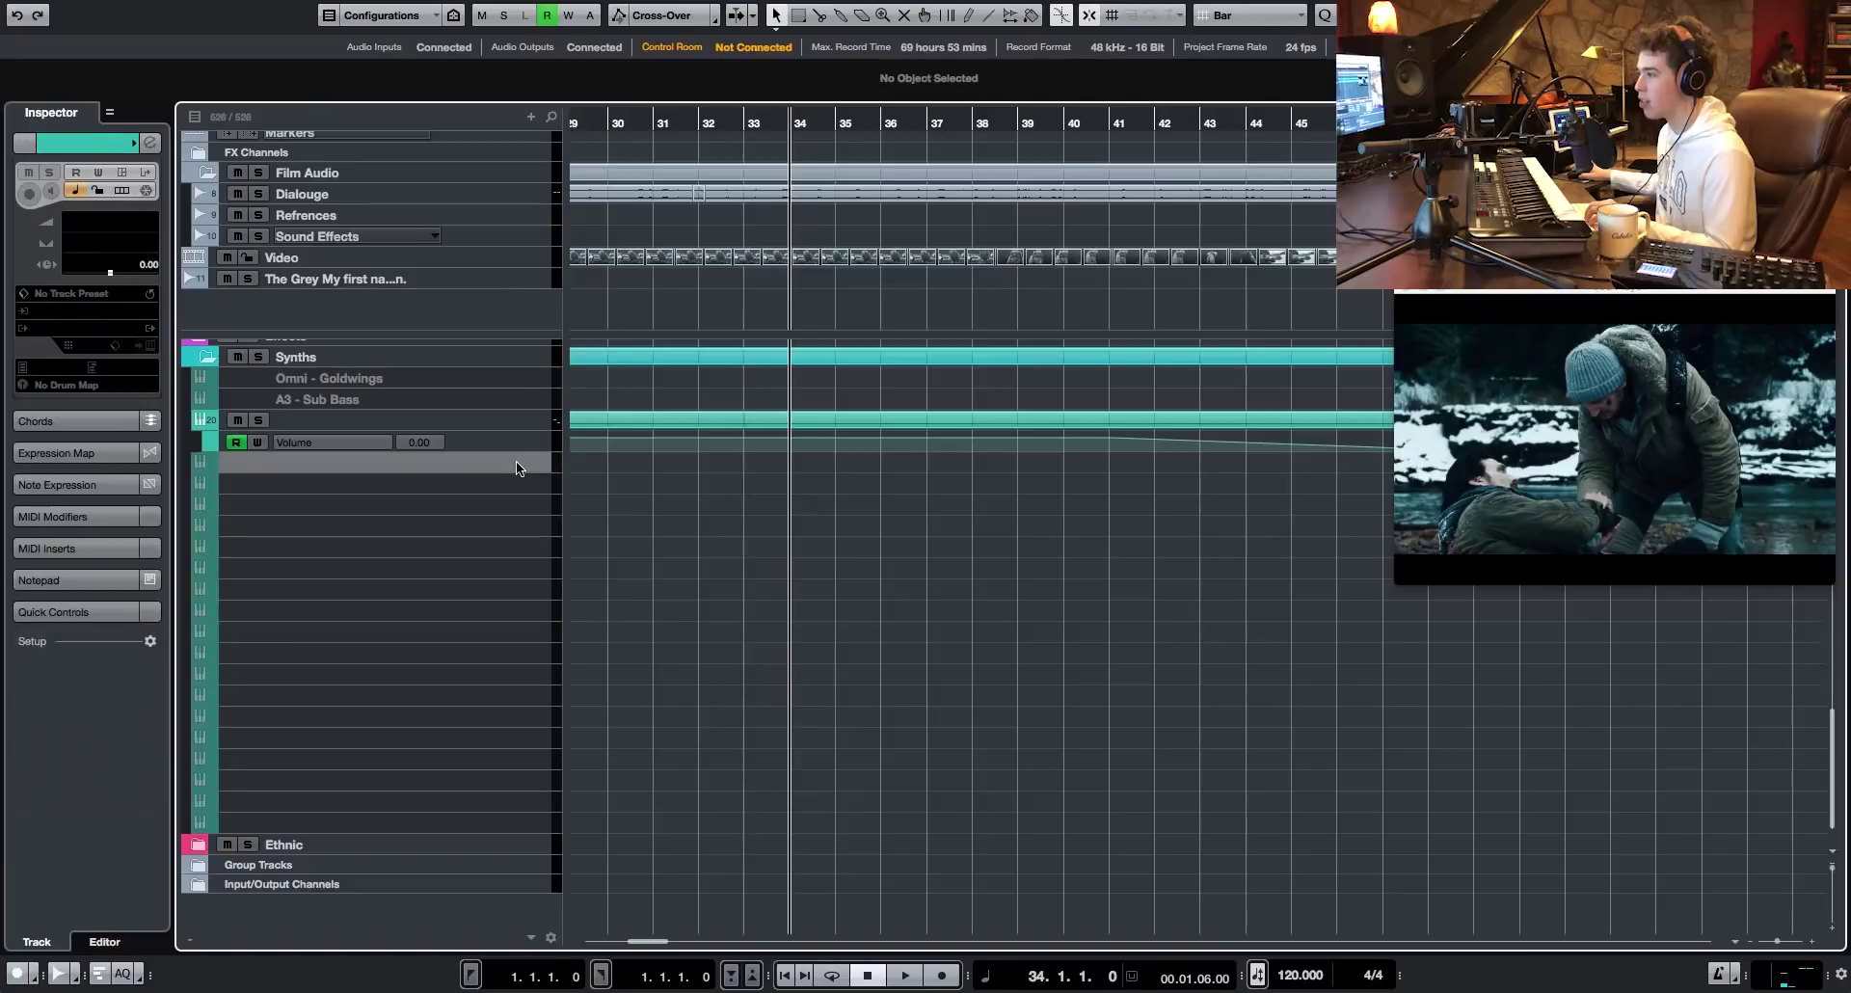
- Add an Omnisphere instrument track in the Synths folder, routed to Stereo Out, and close its patch window
right_click(517, 460)
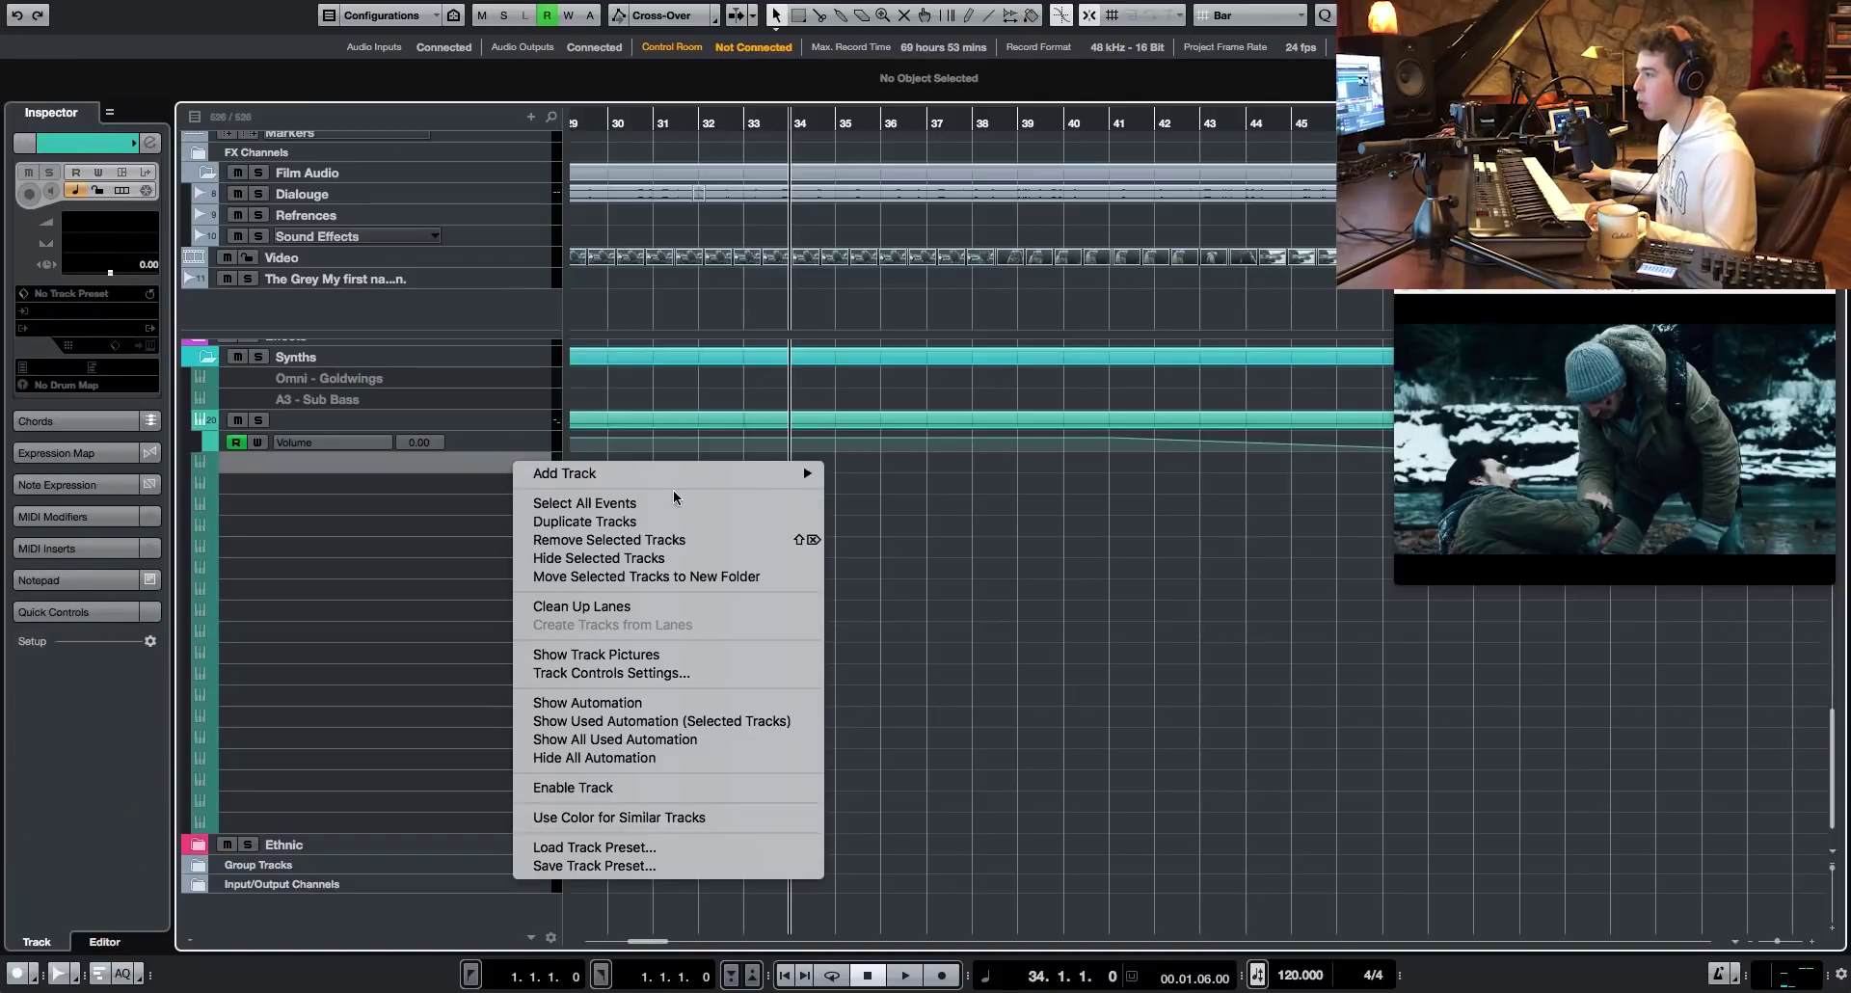
mouse_move(681, 476)
click(854, 499)
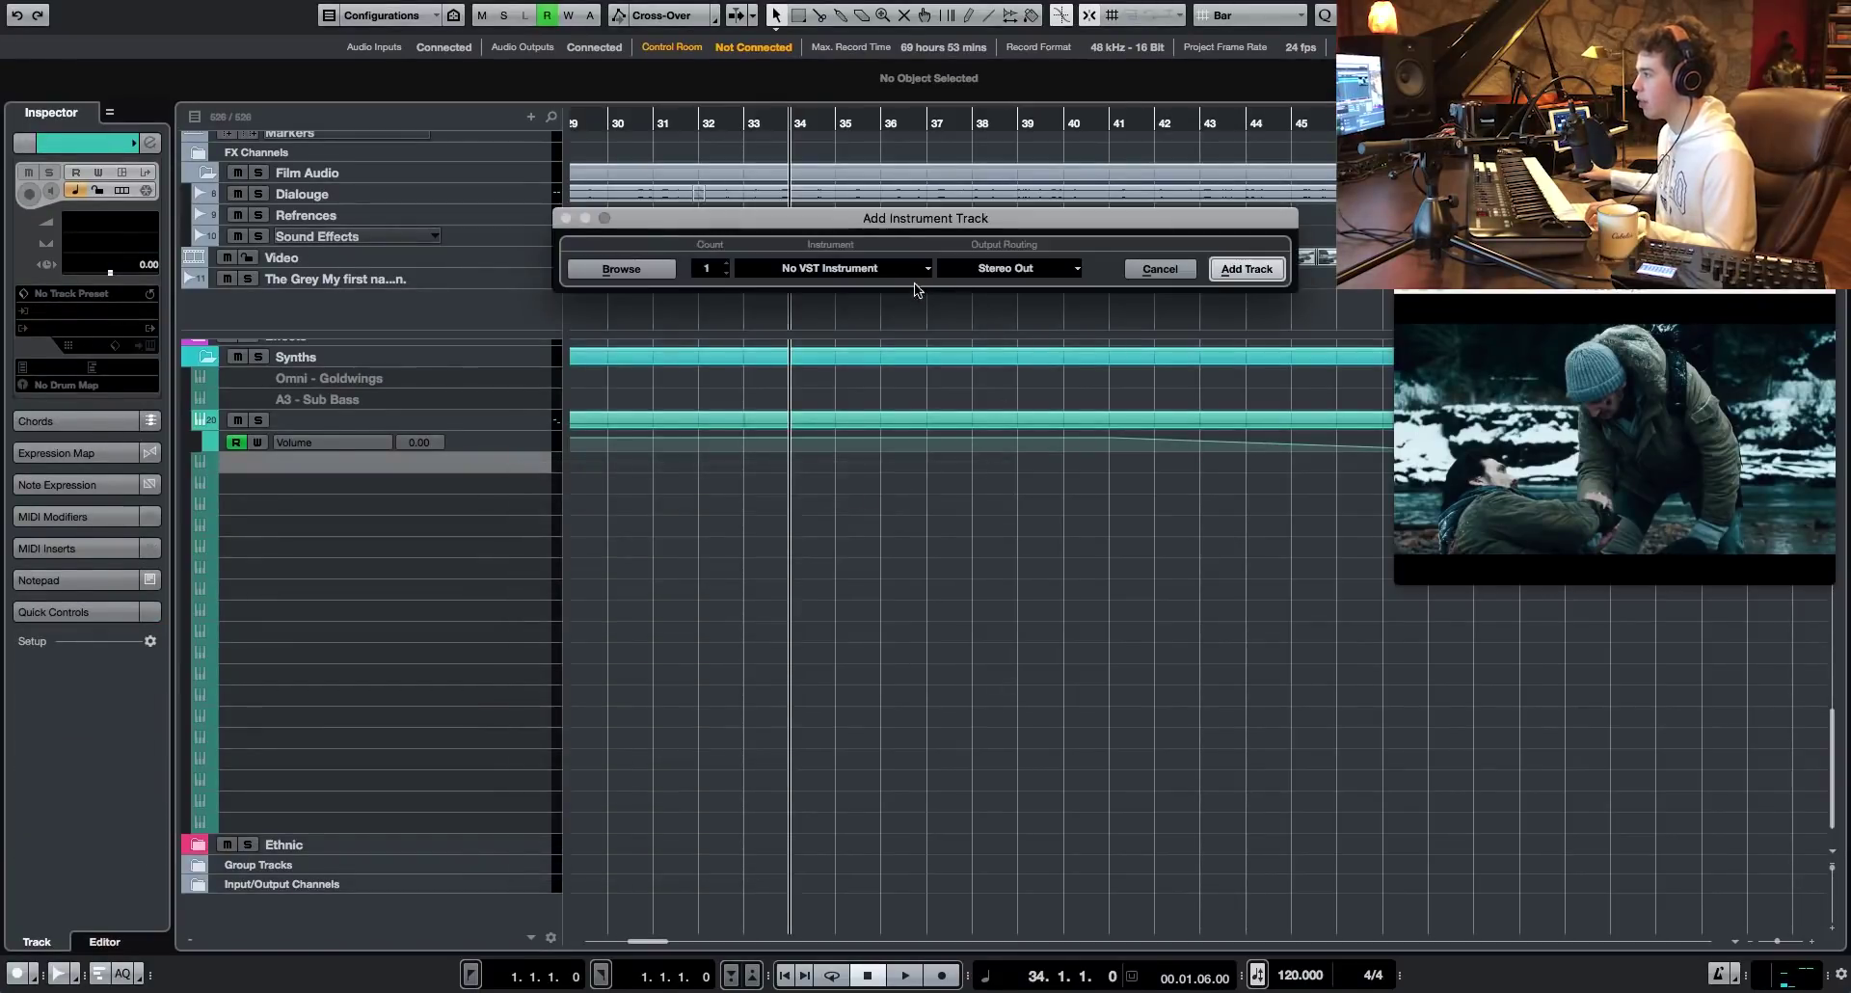
click(901, 269)
click(861, 573)
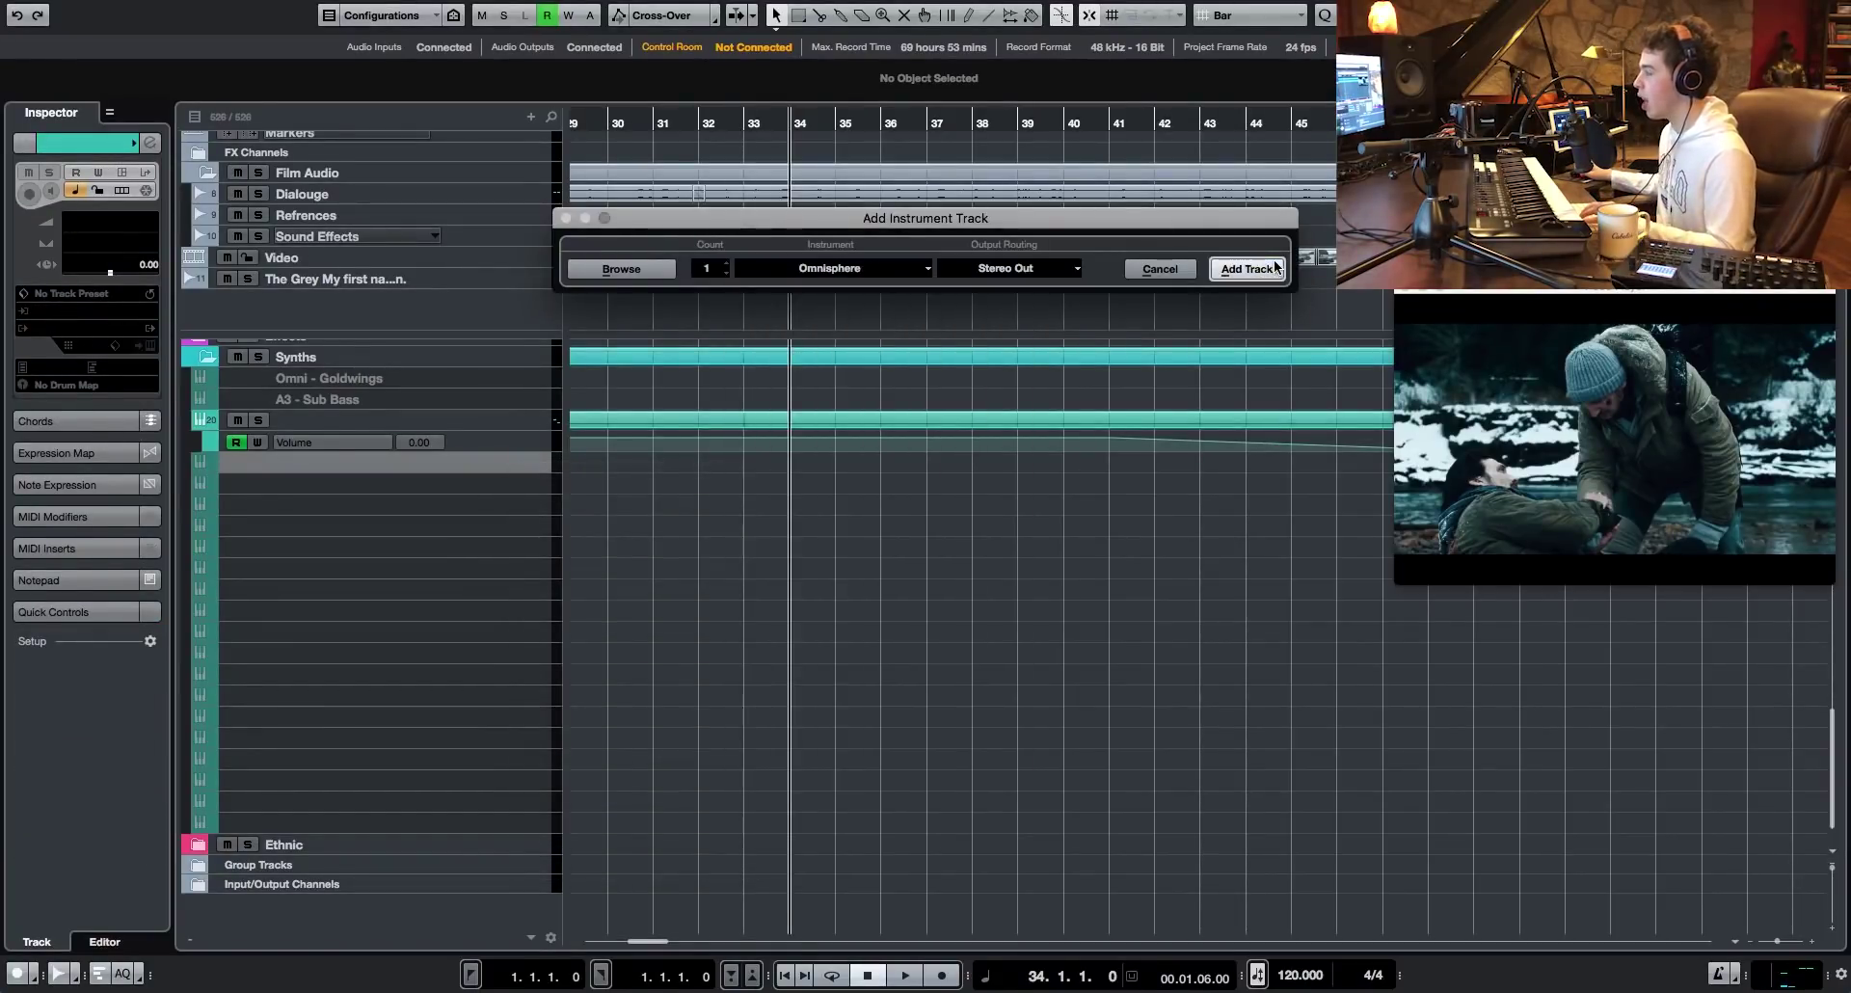
key(Return)
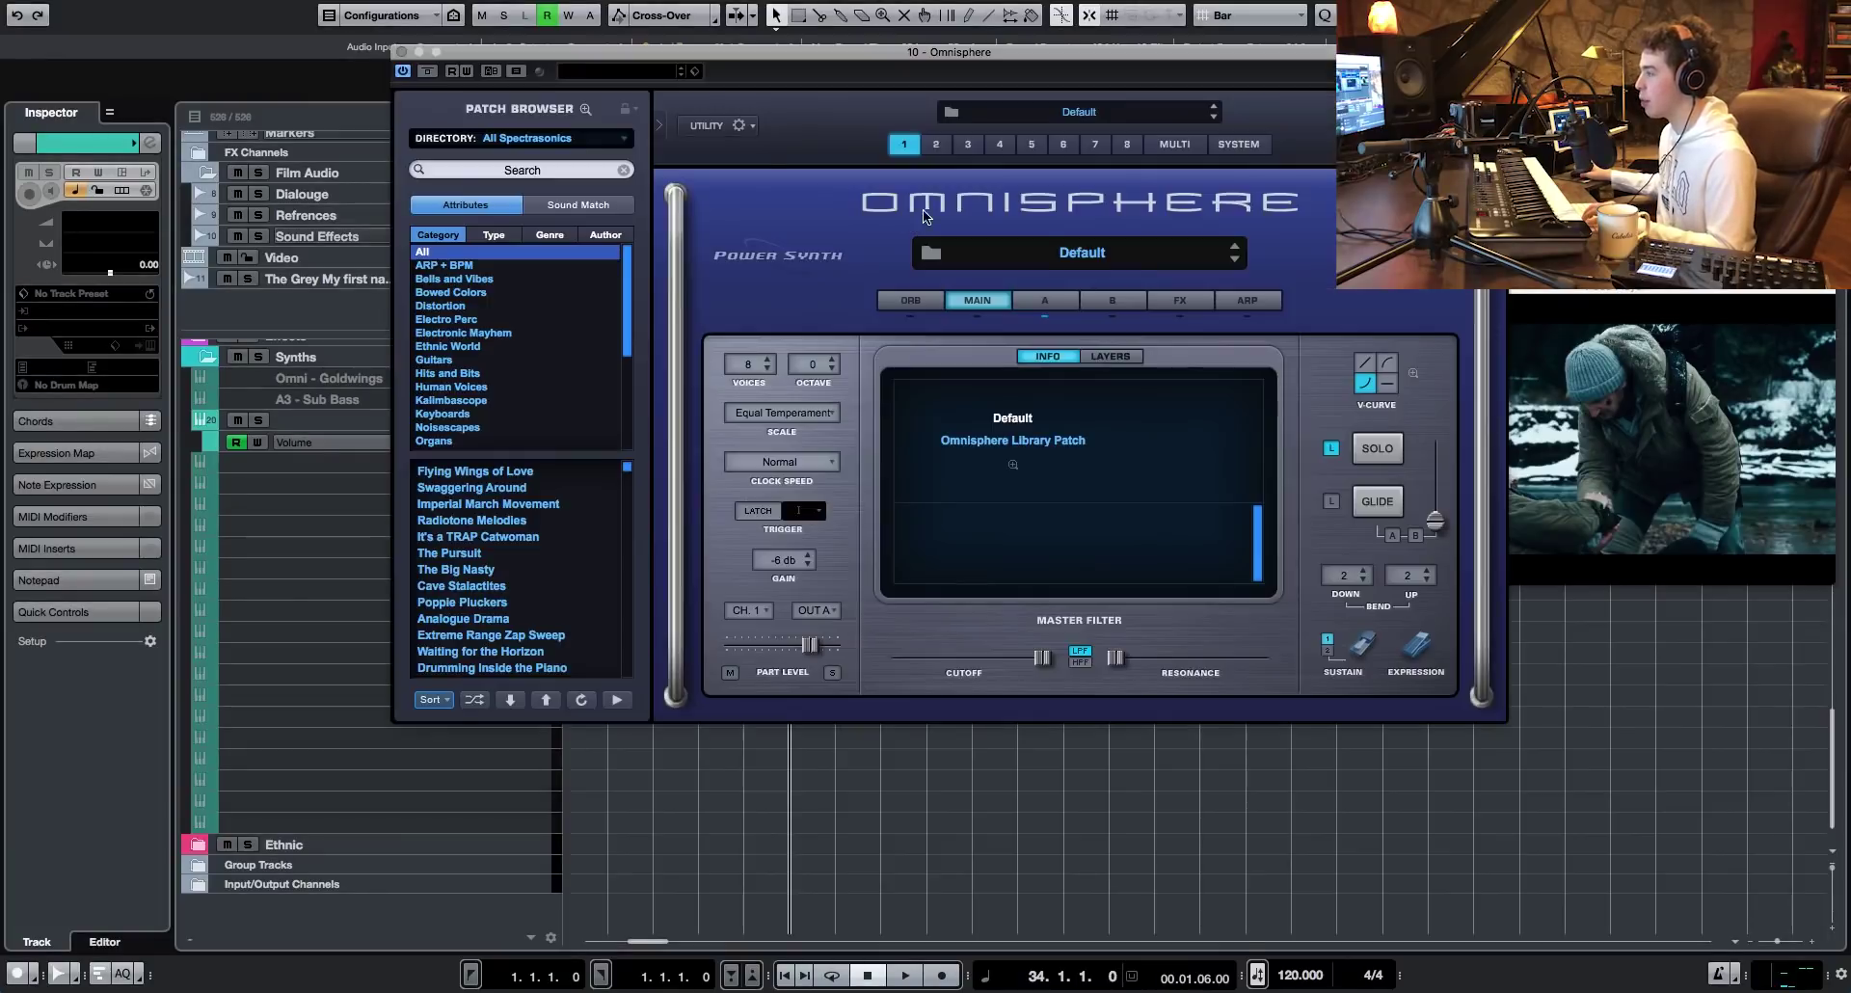
click(403, 52)
- Open the recorded Kontakt 5 01 part for note editing and place the cursor midway through bar 8
scroll(1156, 563, up, 10)
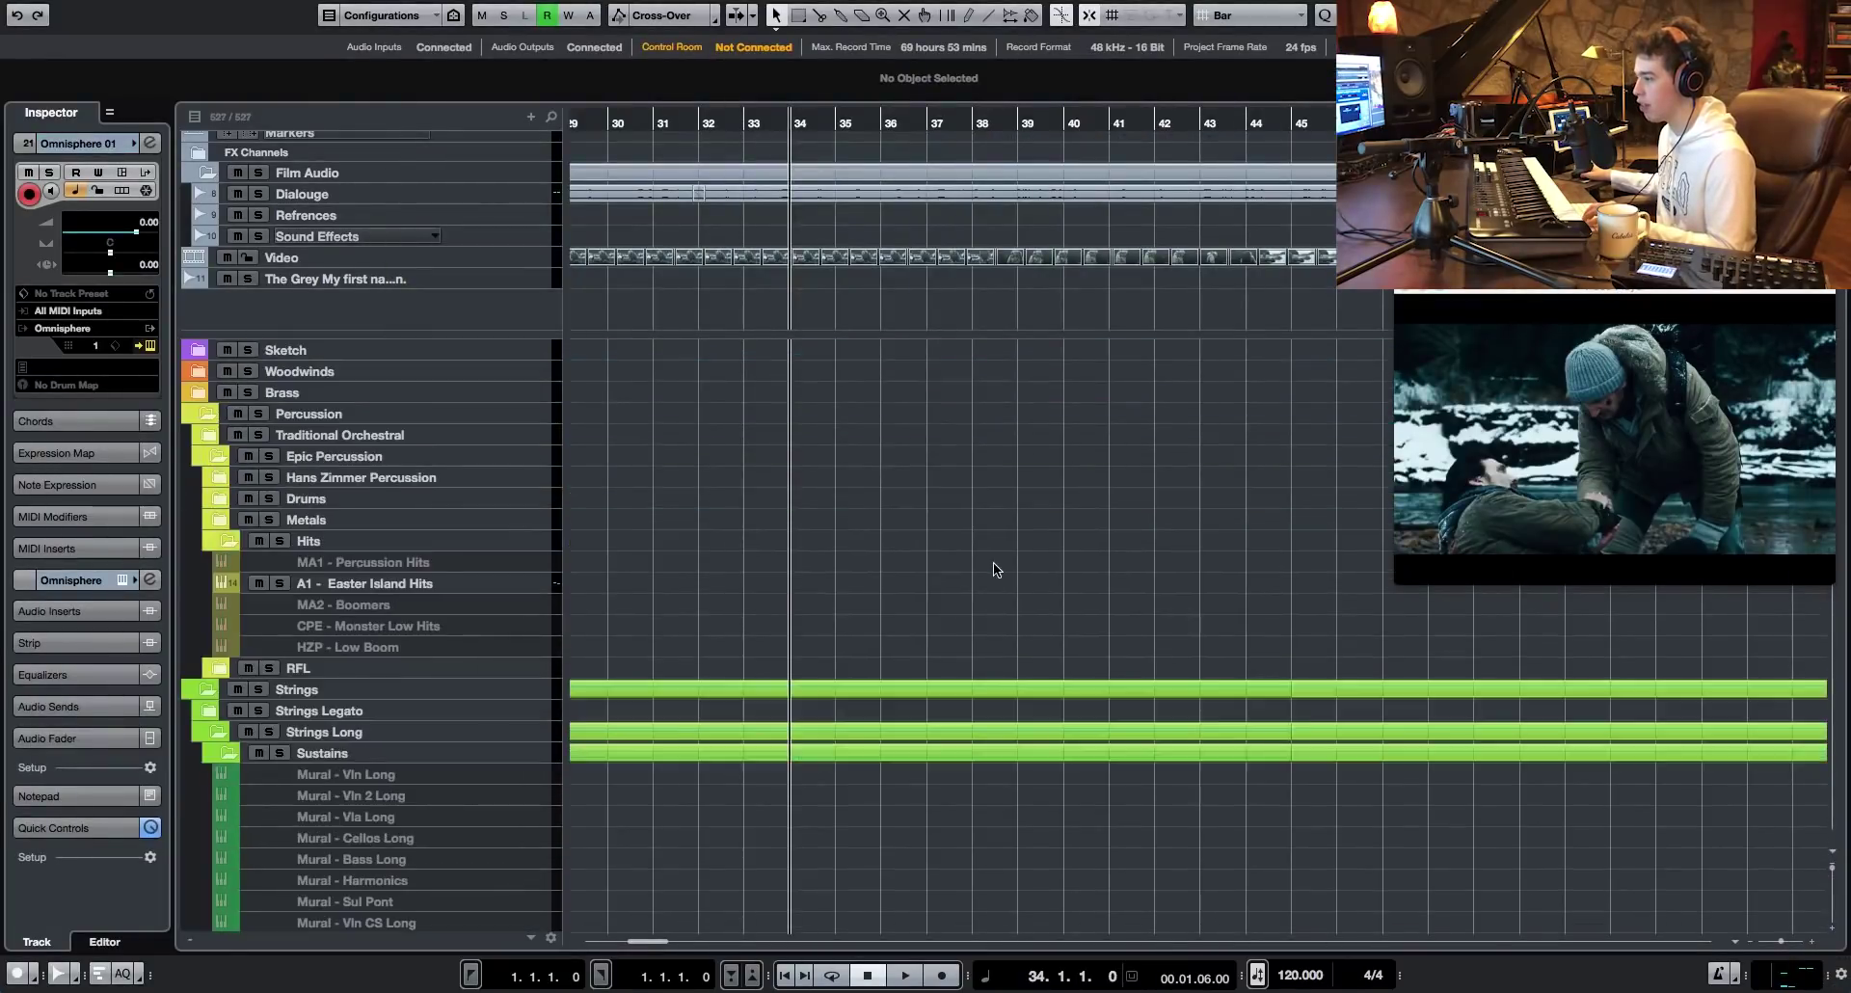
scroll(994, 565, down, 6)
scroll(905, 559, up, 3)
double_click(899, 565)
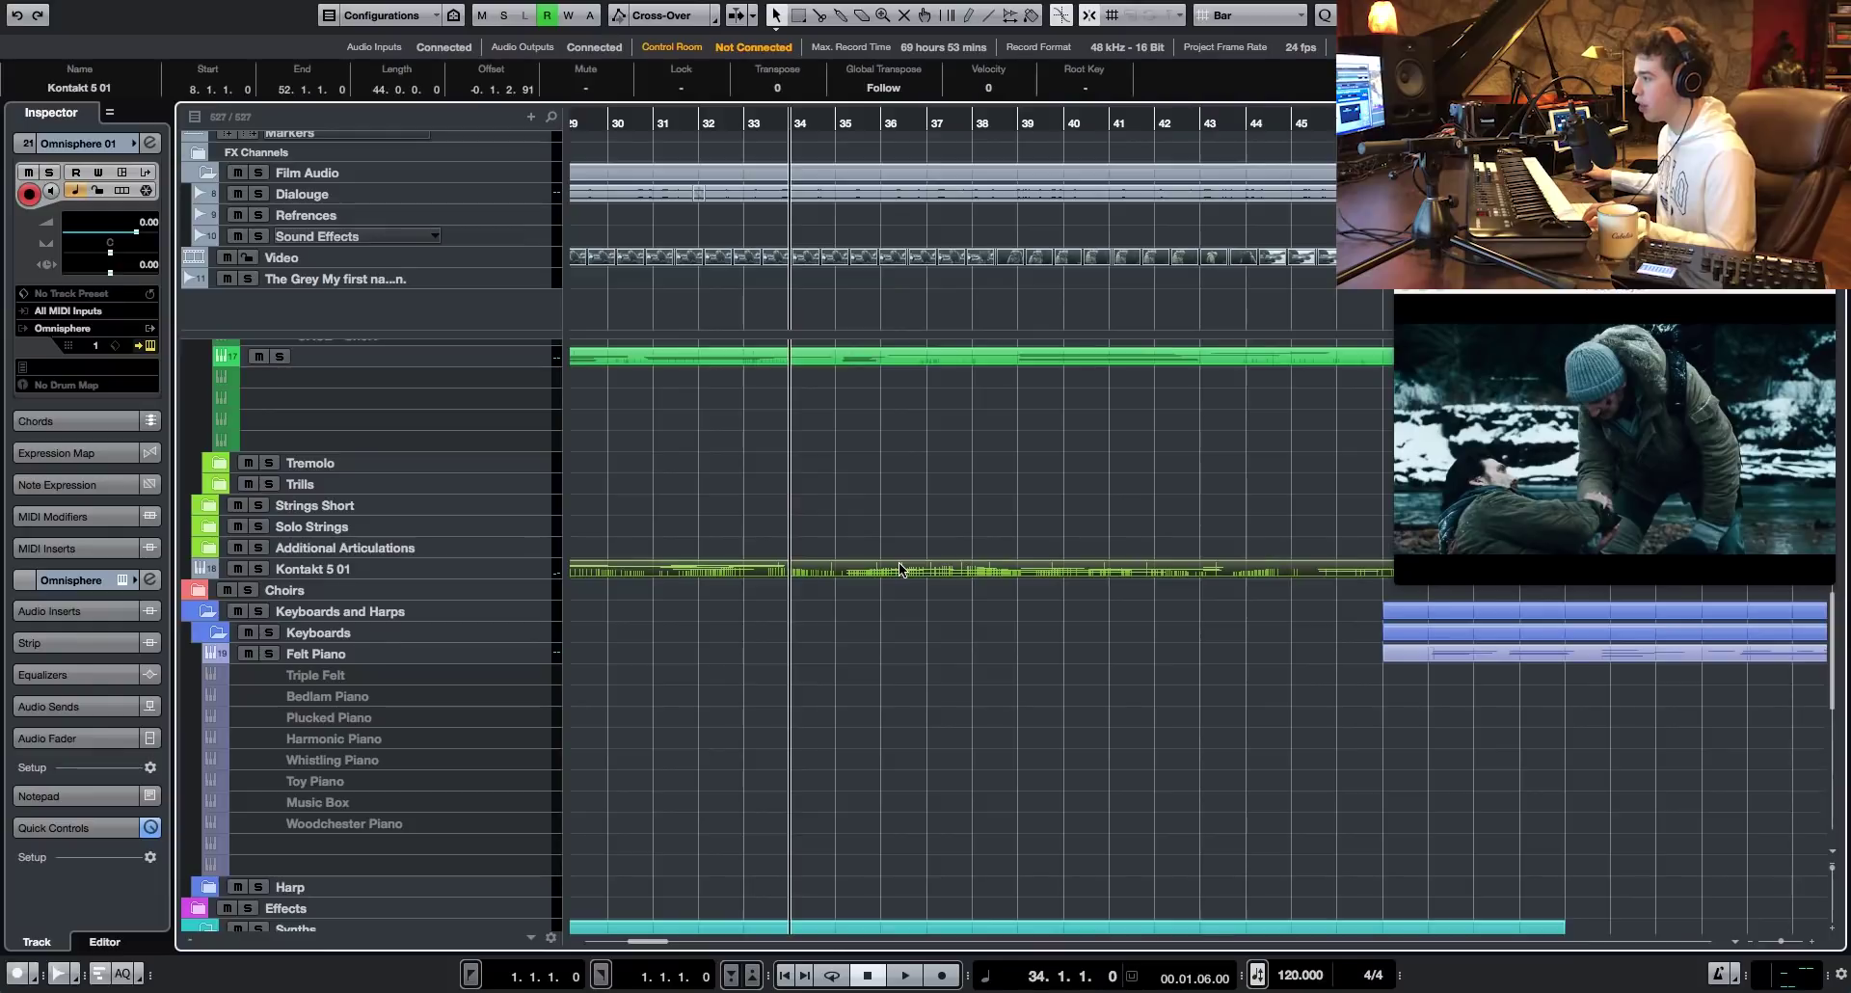
drag(310, 922, 251, 923)
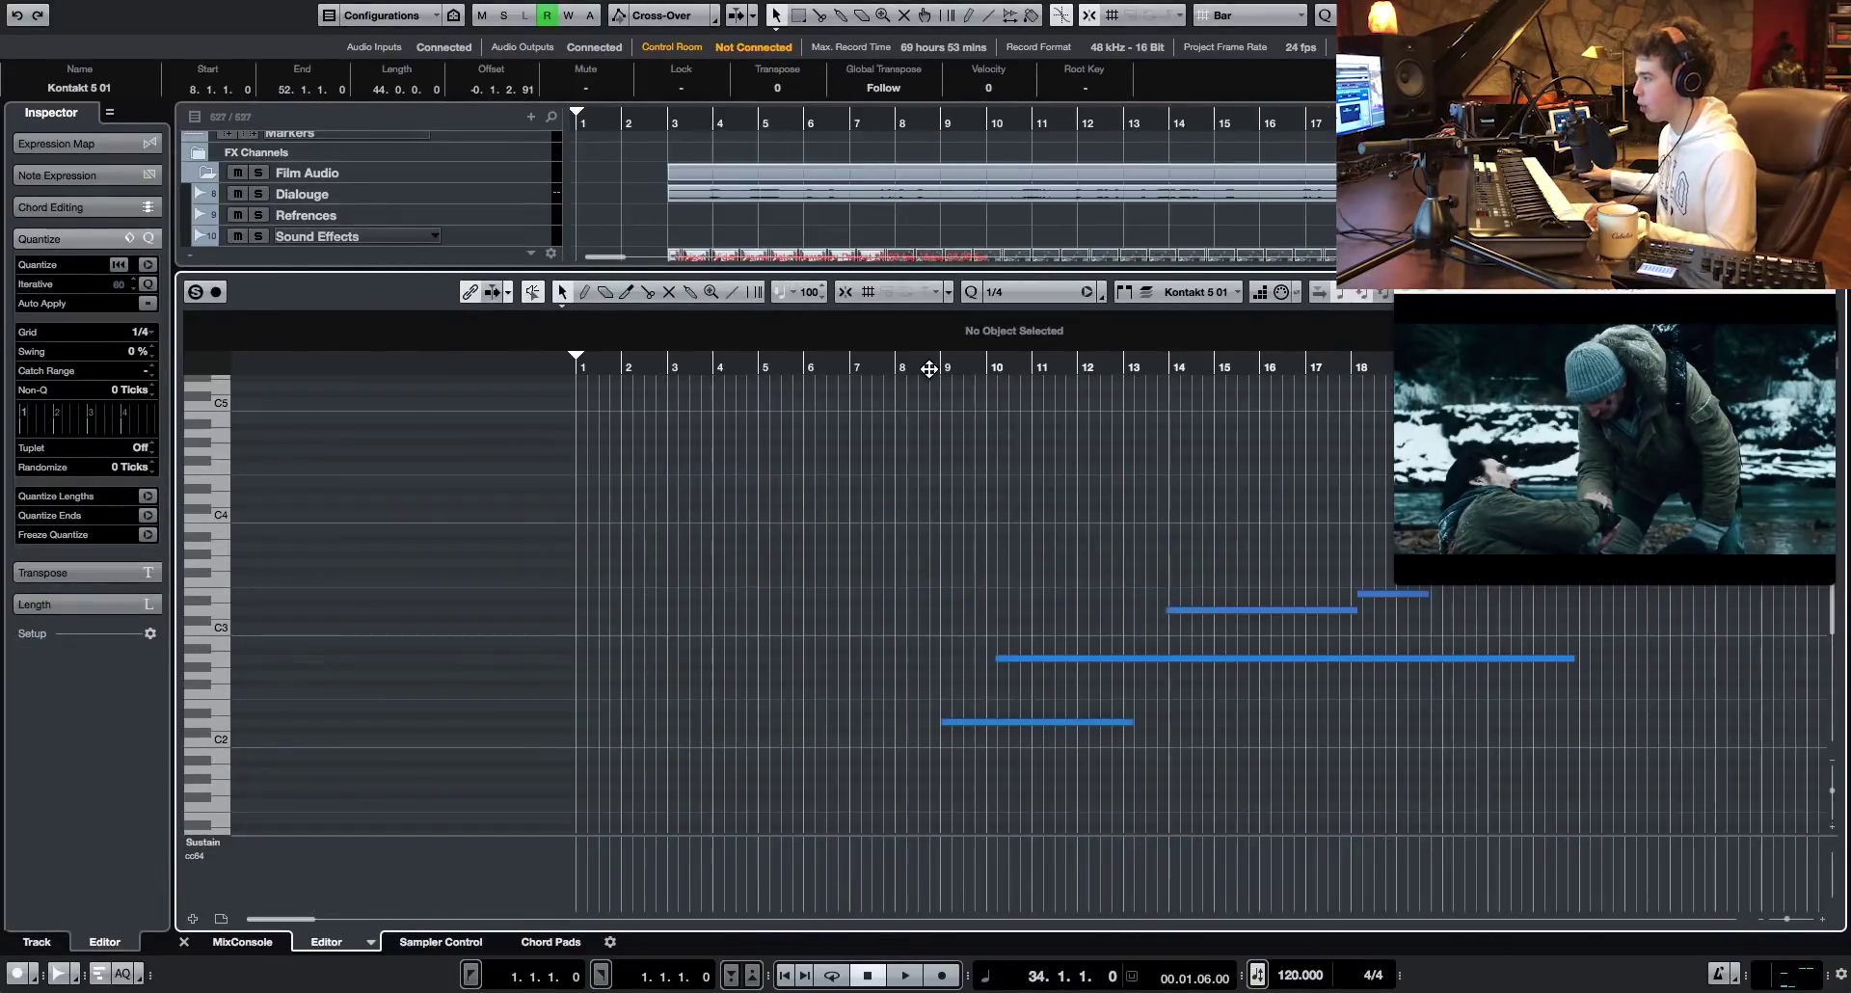
click(928, 368)
key(h)
key(h)
key(h)
key(h)
key(h)
key(h)
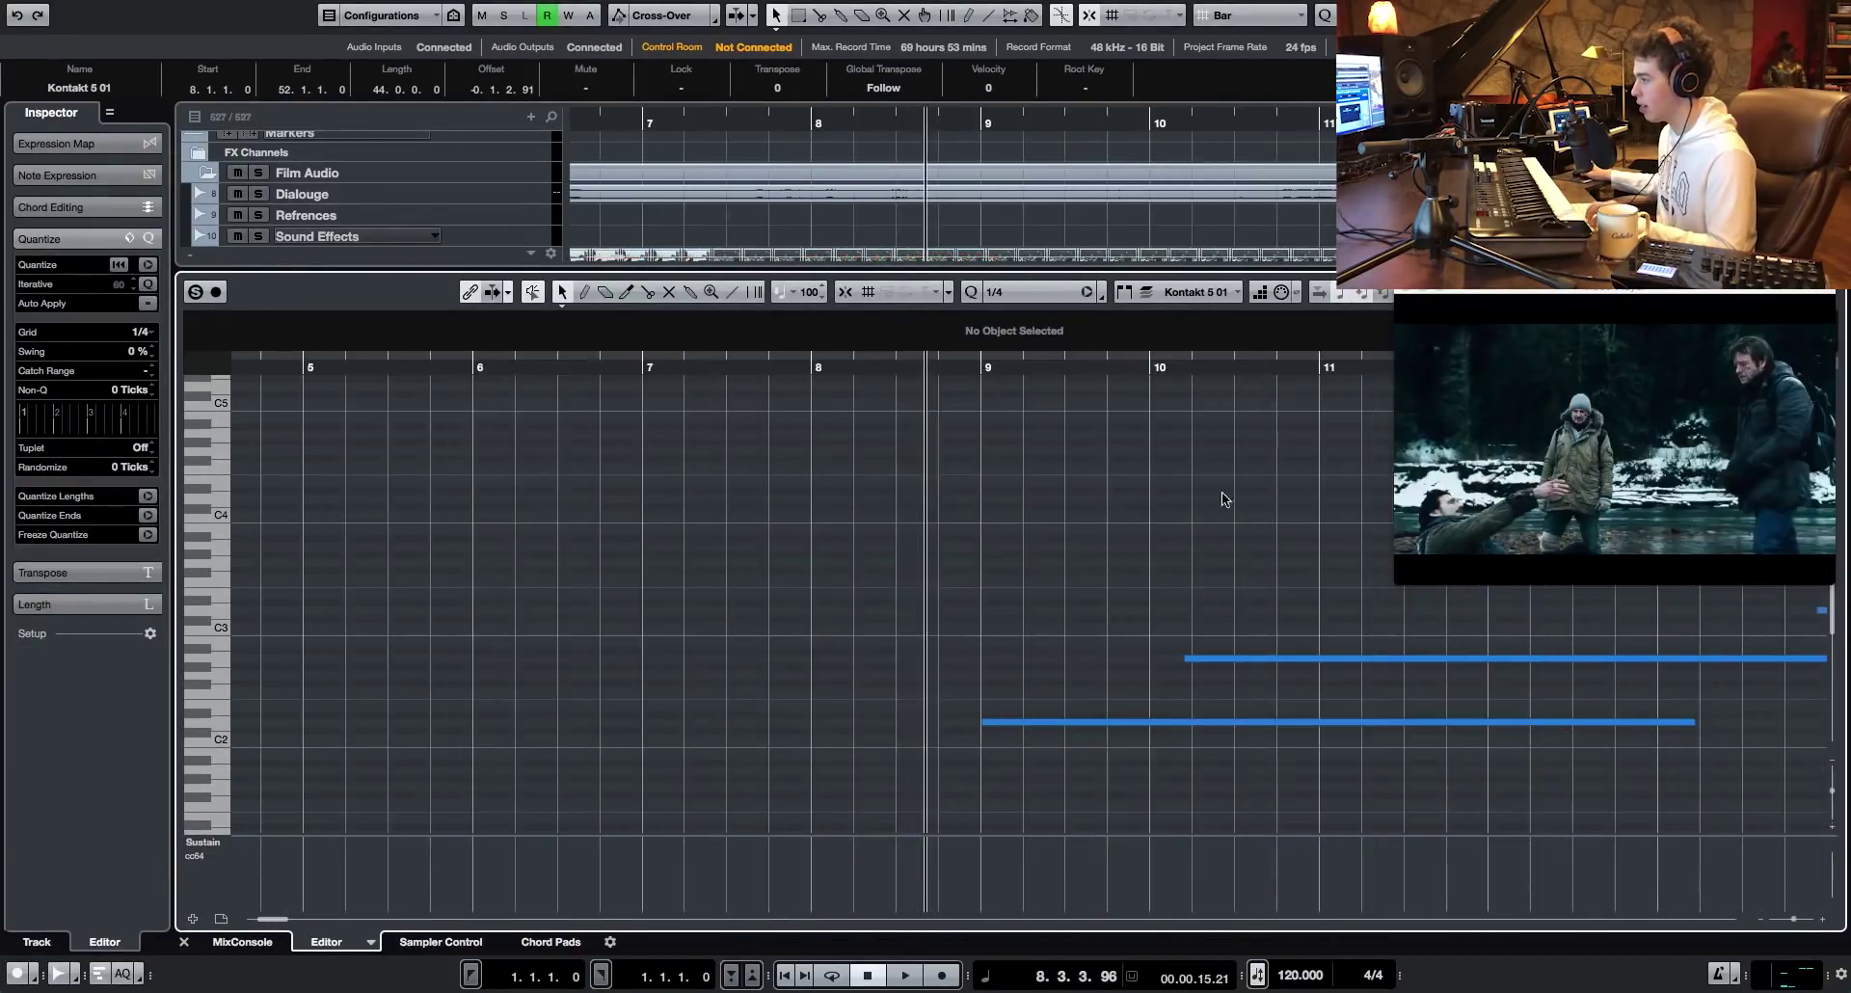
- Shorten the D3 note starting near bar 14 to end at 18.1.1.78 and extend the following note's start to overlap it
key(space)
drag(1800, 920, 1799, 919)
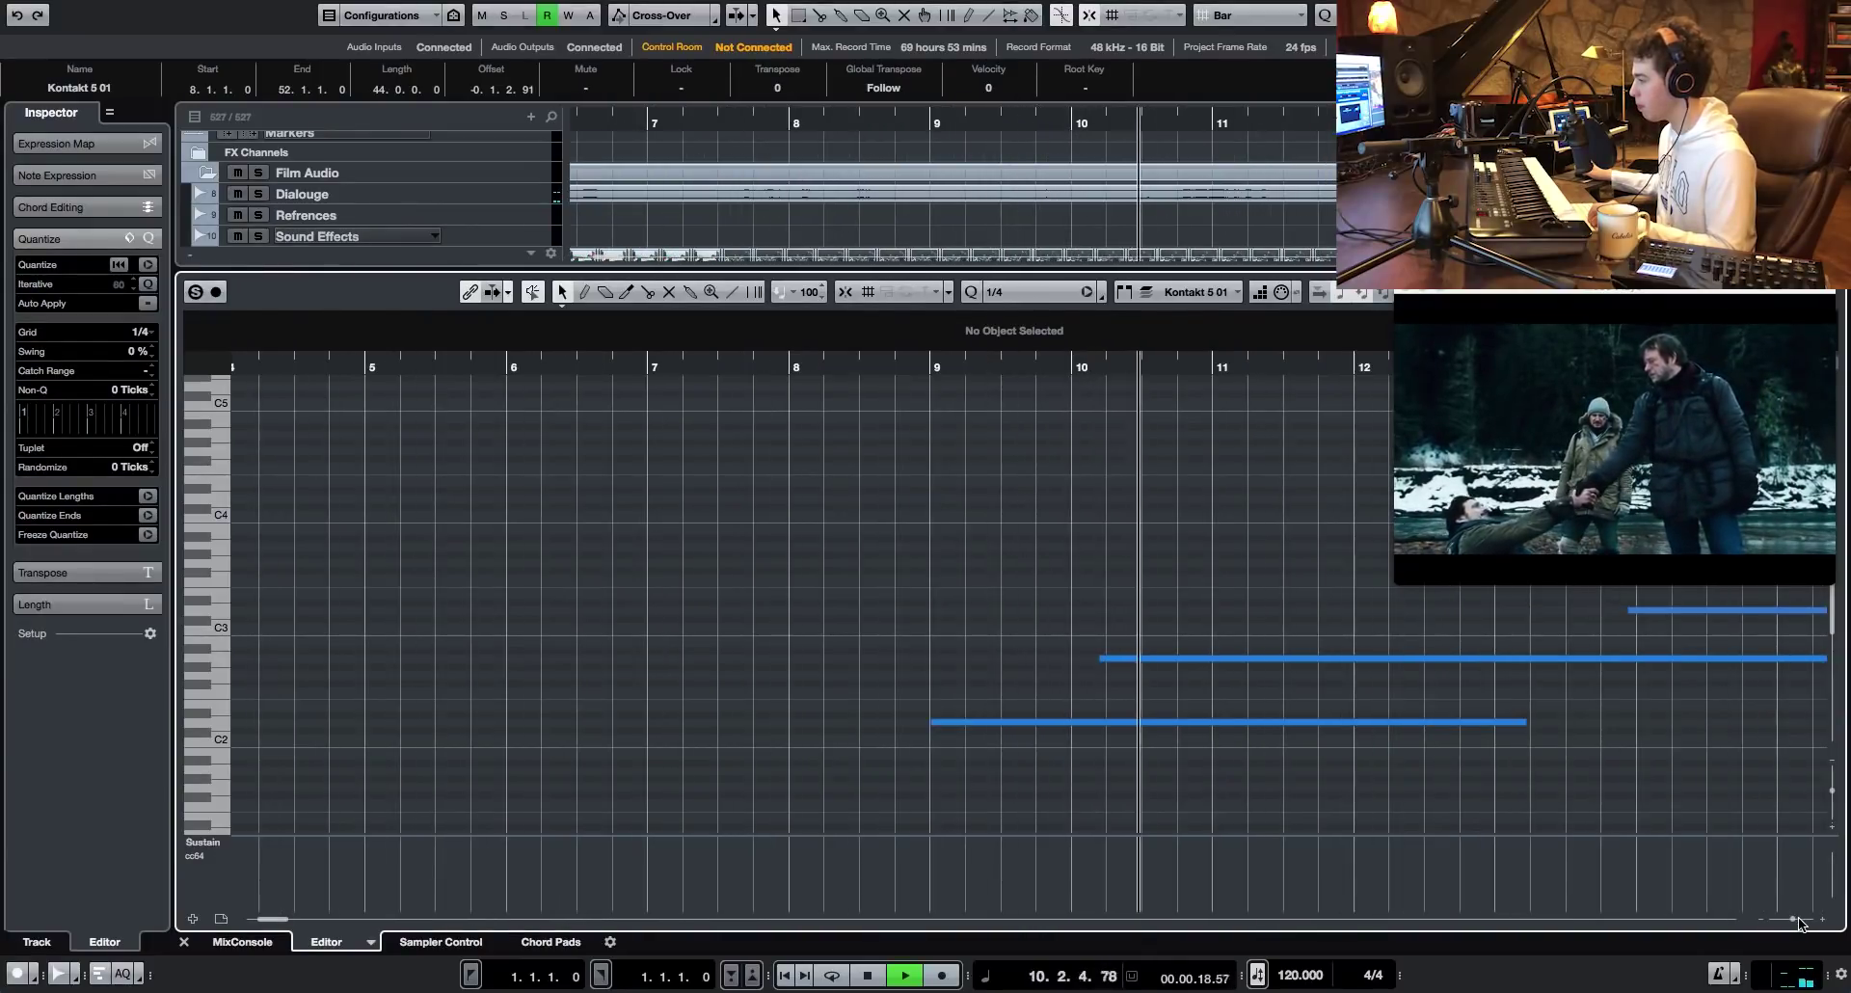
drag(283, 921, 294, 921)
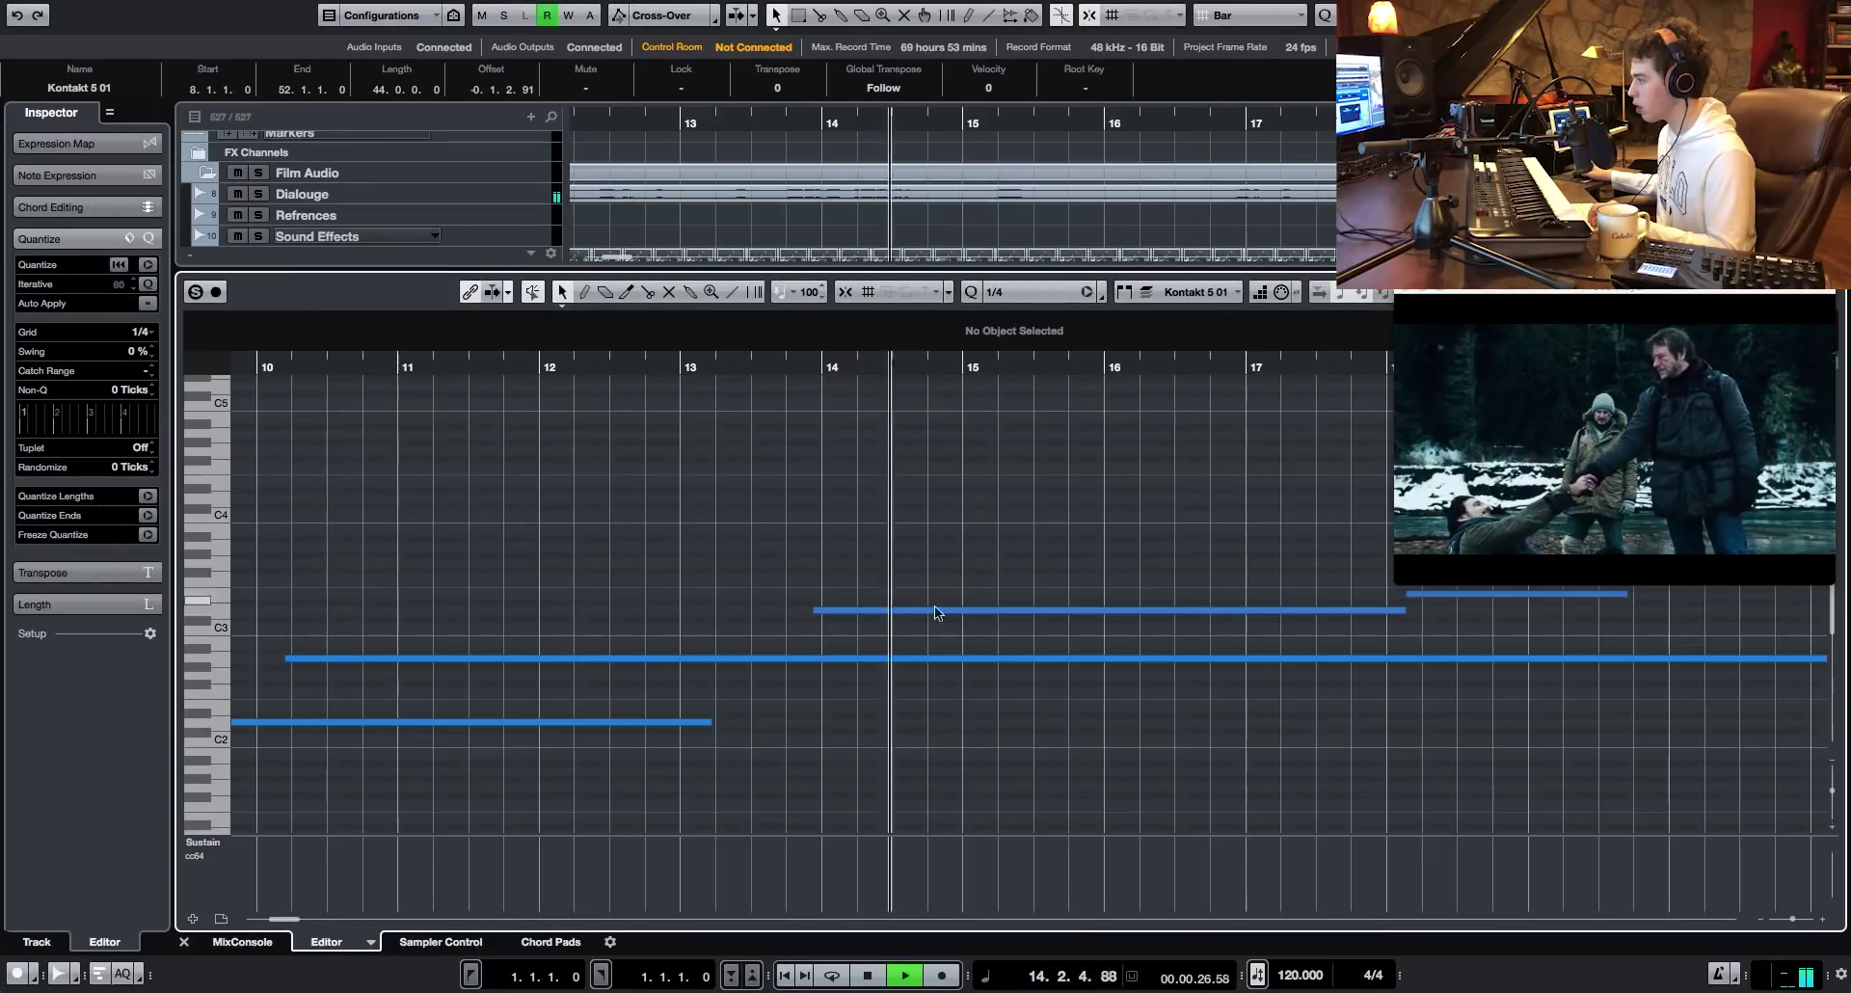
drag(293, 919, 298, 920)
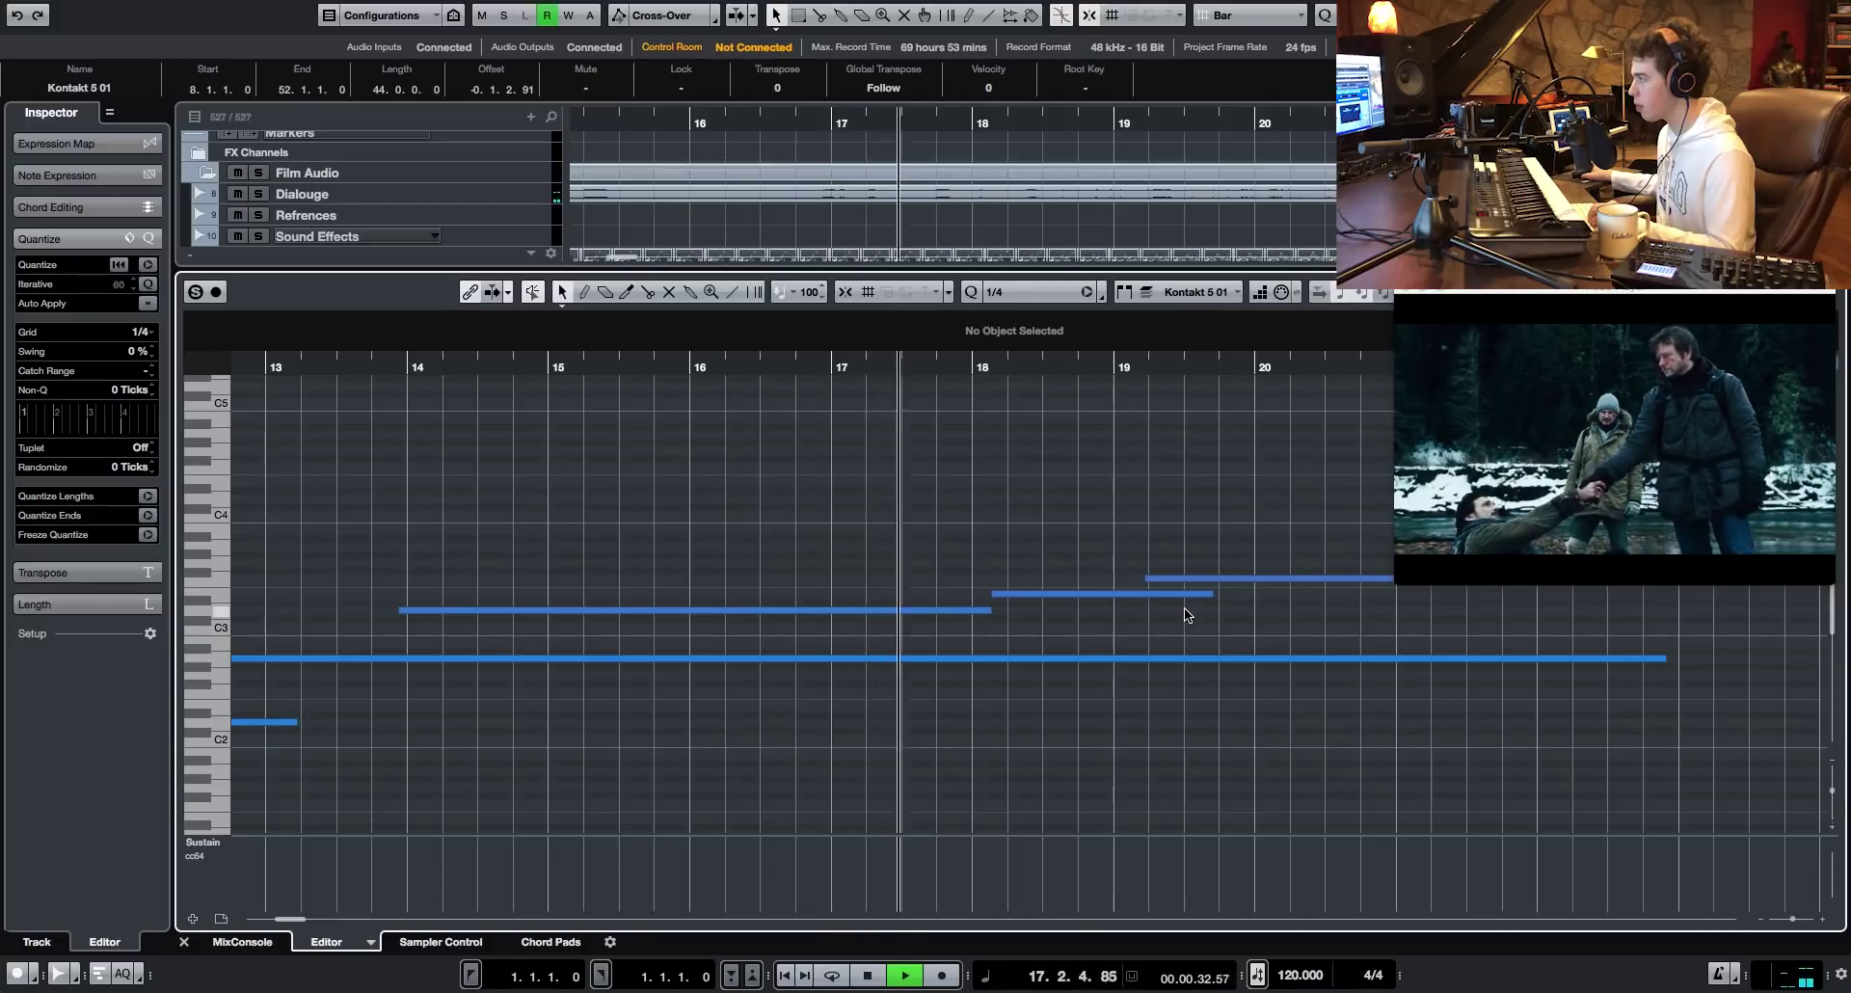
click(989, 595)
mouse_move(988, 598)
mouse_down()
mouse_move(958, 597)
mouse_move(976, 611)
mouse_up()
key(space)
key(space)
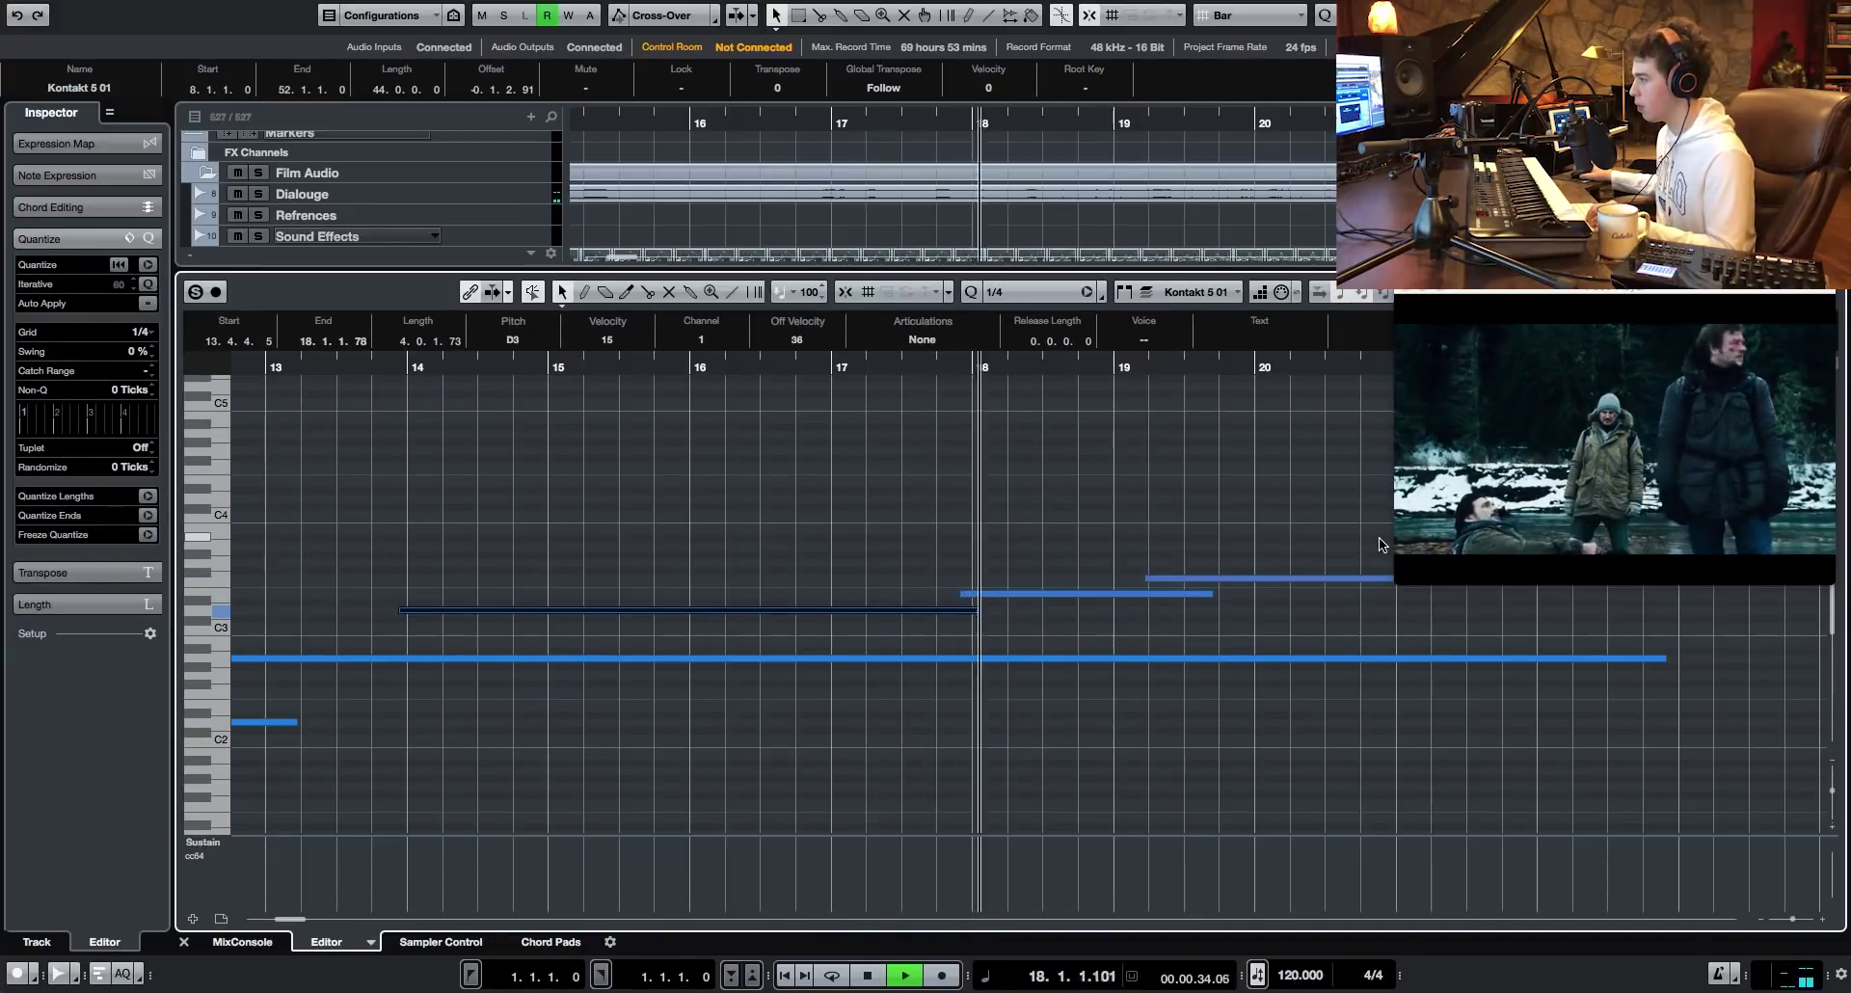
- Trim the D3 note's end to 17.4.3.82, start the following note slightly earlier, and replay from about bar 17
drag(964, 594, 960, 611)
key(space)
click(881, 369)
key(space)
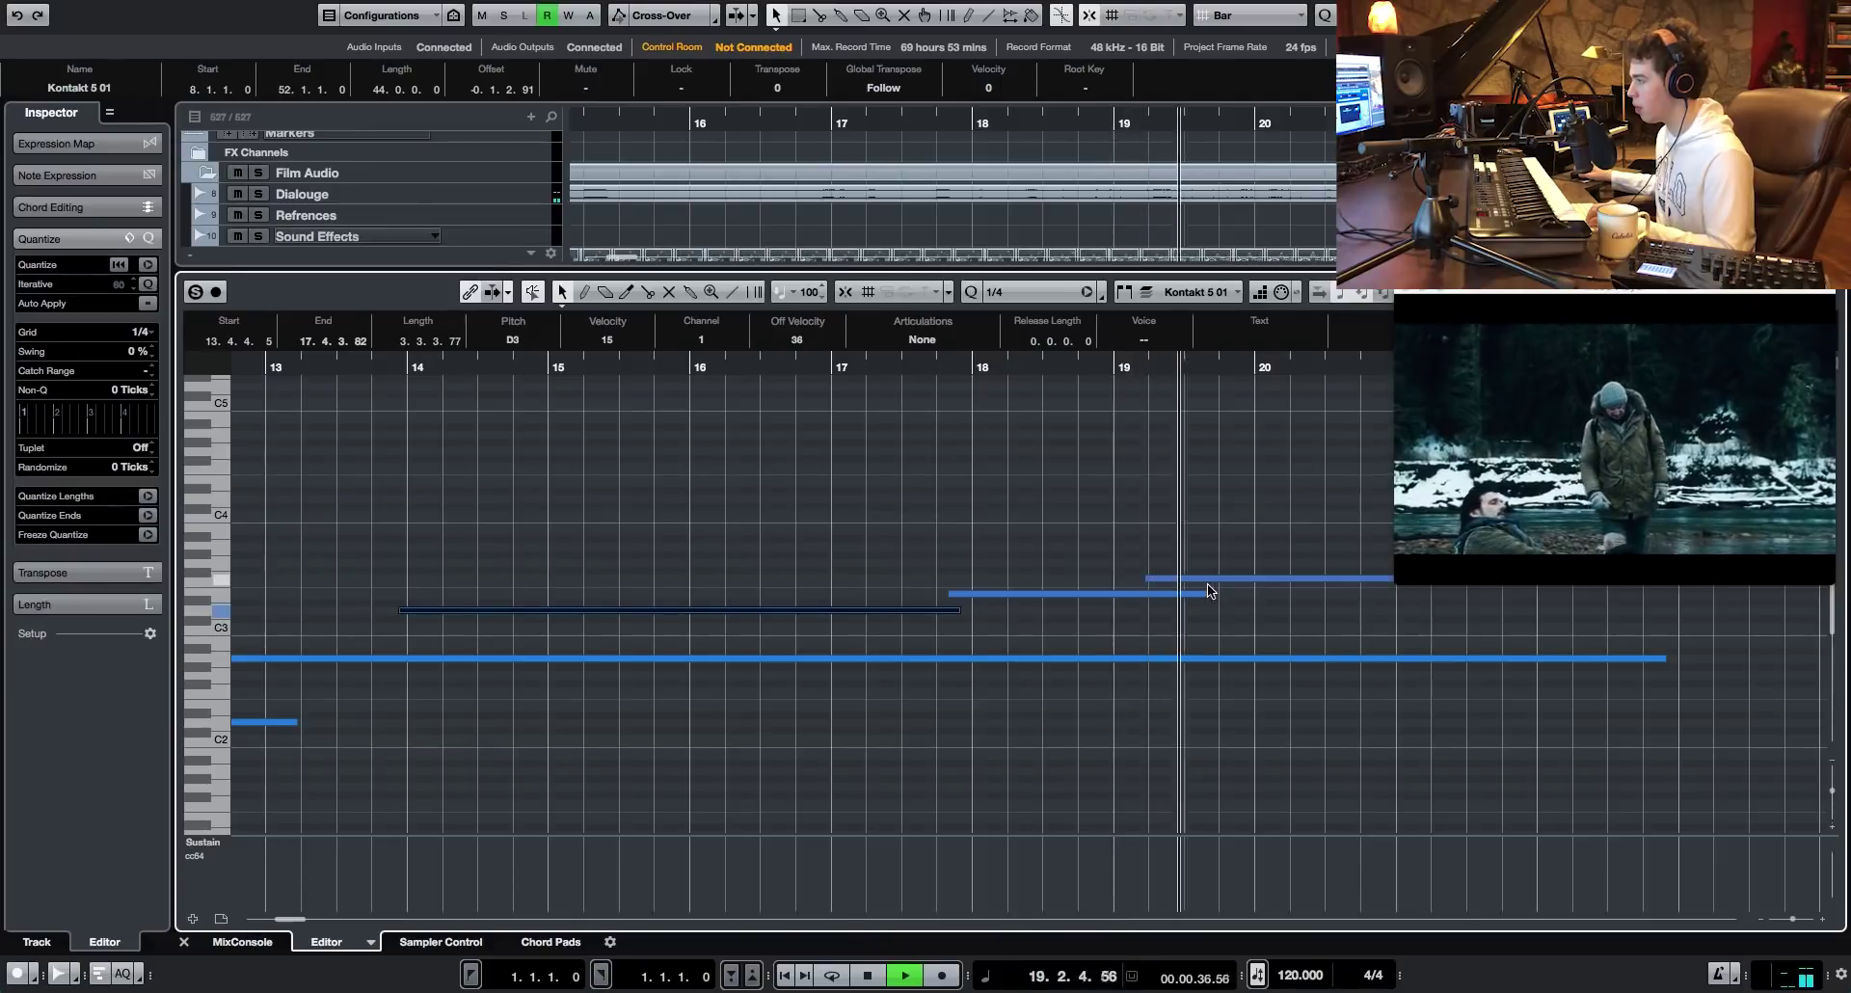
- Delay the start of the note near bar 19 and trim the preceding note to overlap it slightly, replaying from about bar 17
mouse_move(1211, 594)
mouse_down()
mouse_move(1151, 580)
mouse_move(1180, 579)
mouse_up()
click(1107, 547)
click(885, 364)
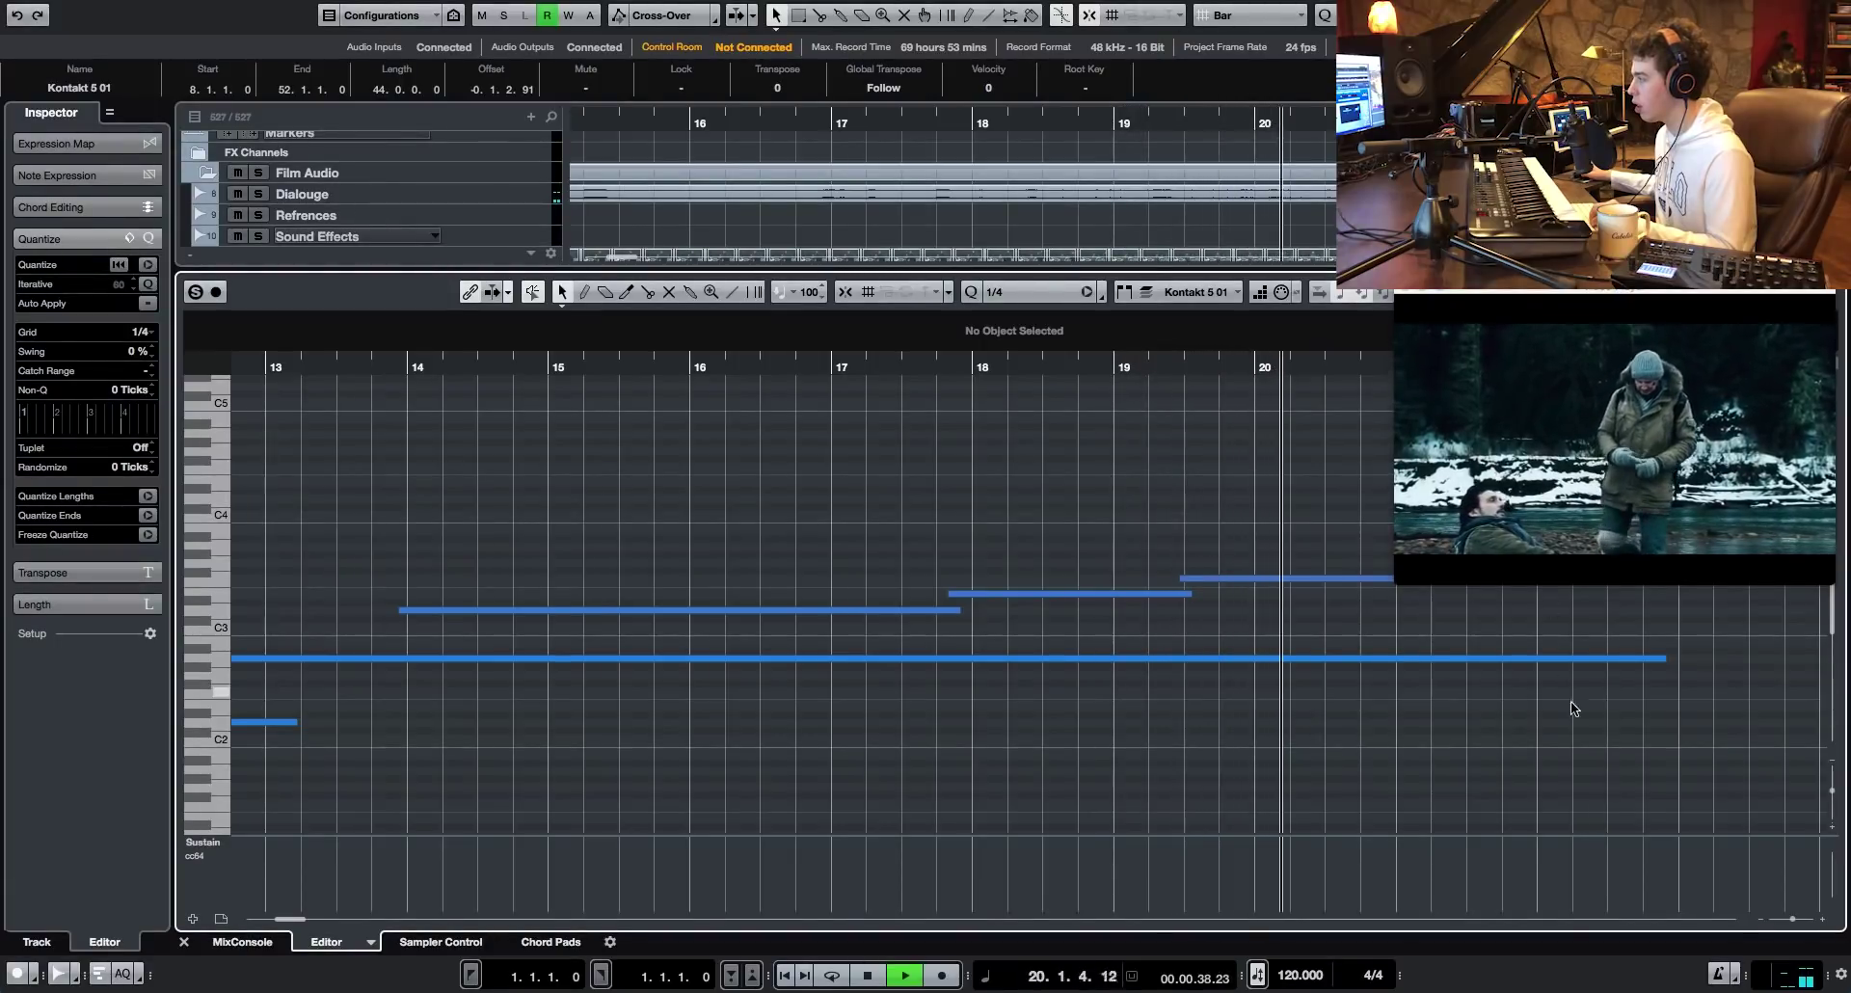
drag(1793, 919, 1789, 918)
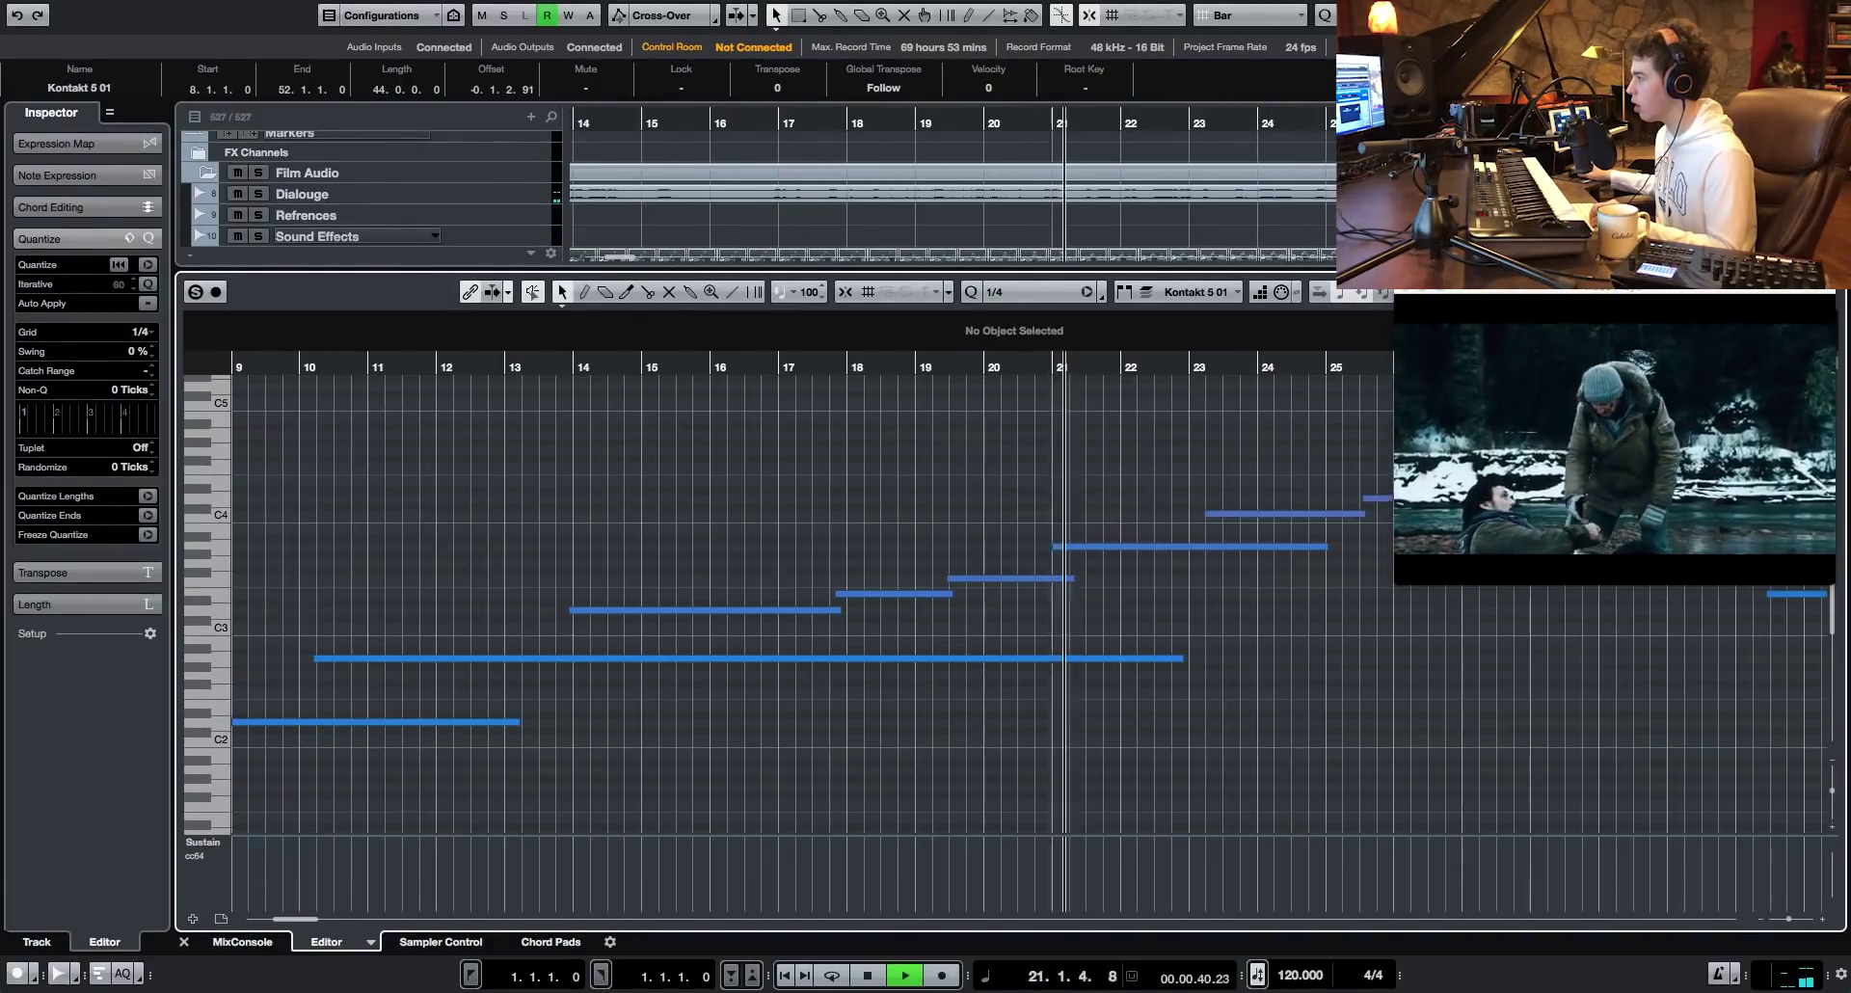
- Load the Budokan patch in Omnisphere, close its window, and set the Omnisphere 01 track volume to -4.00
key(Return)
scroll(708, 739, down, 10)
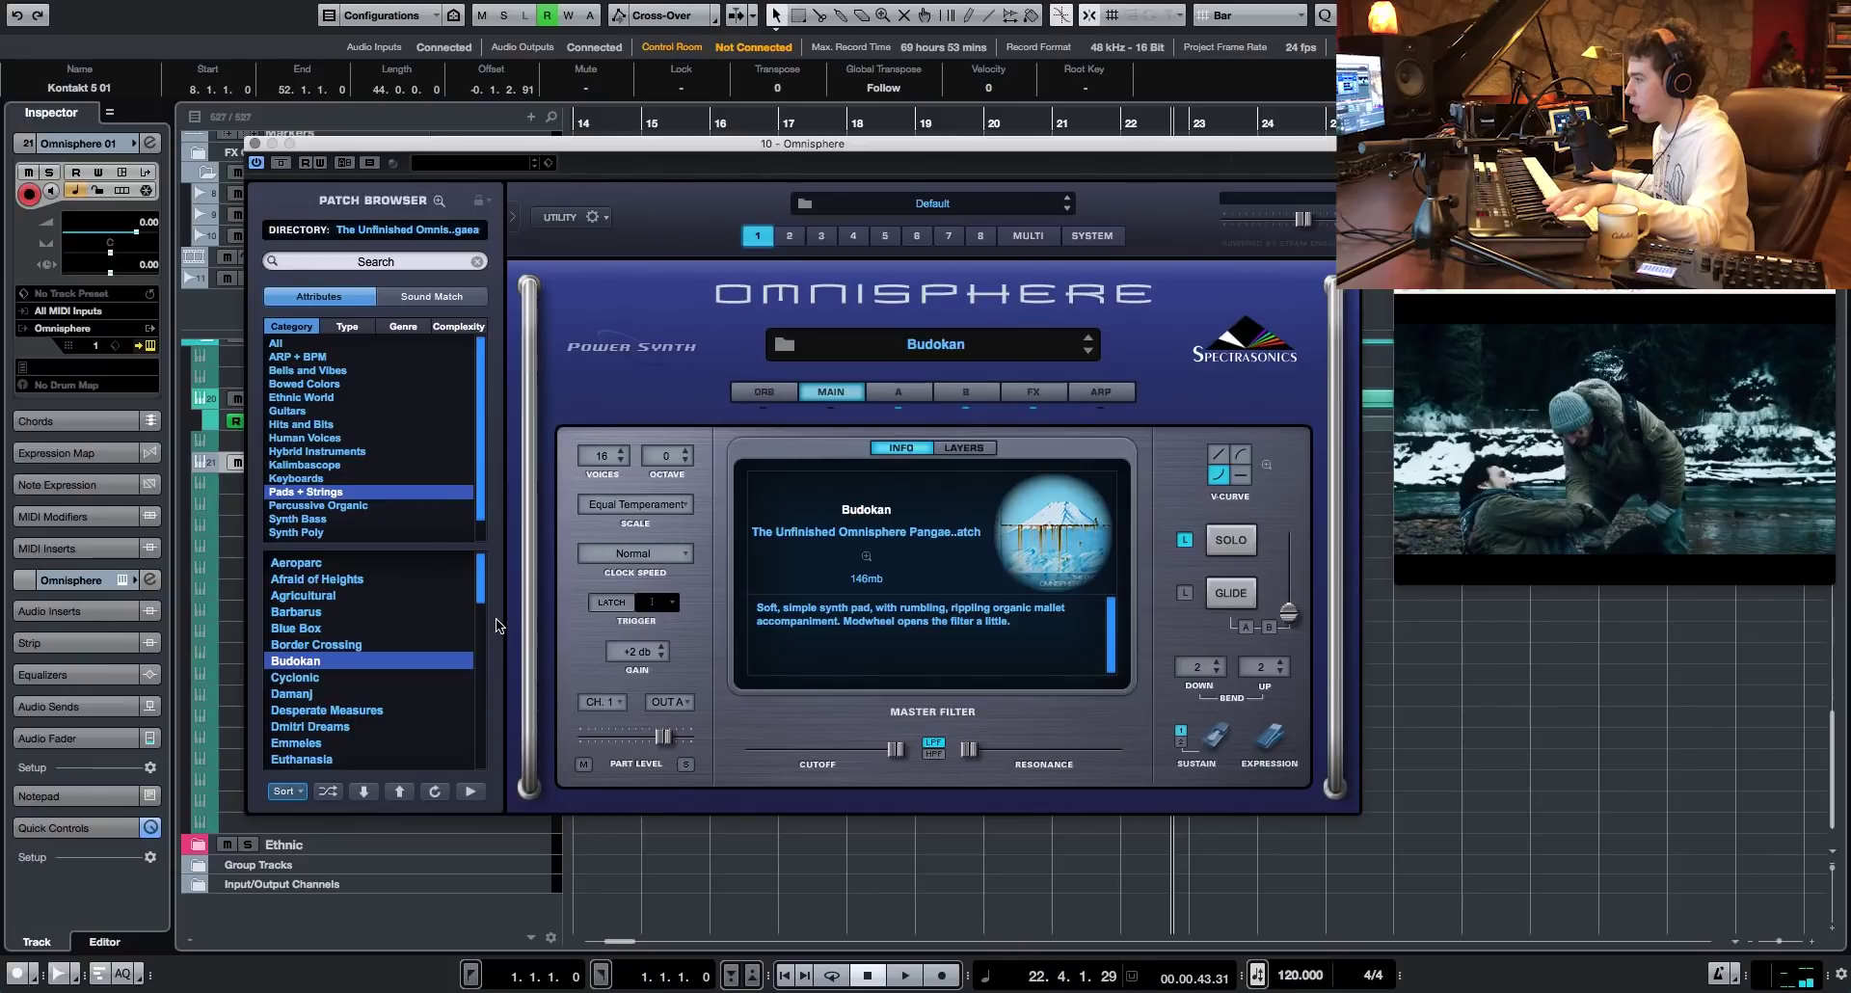
click(254, 145)
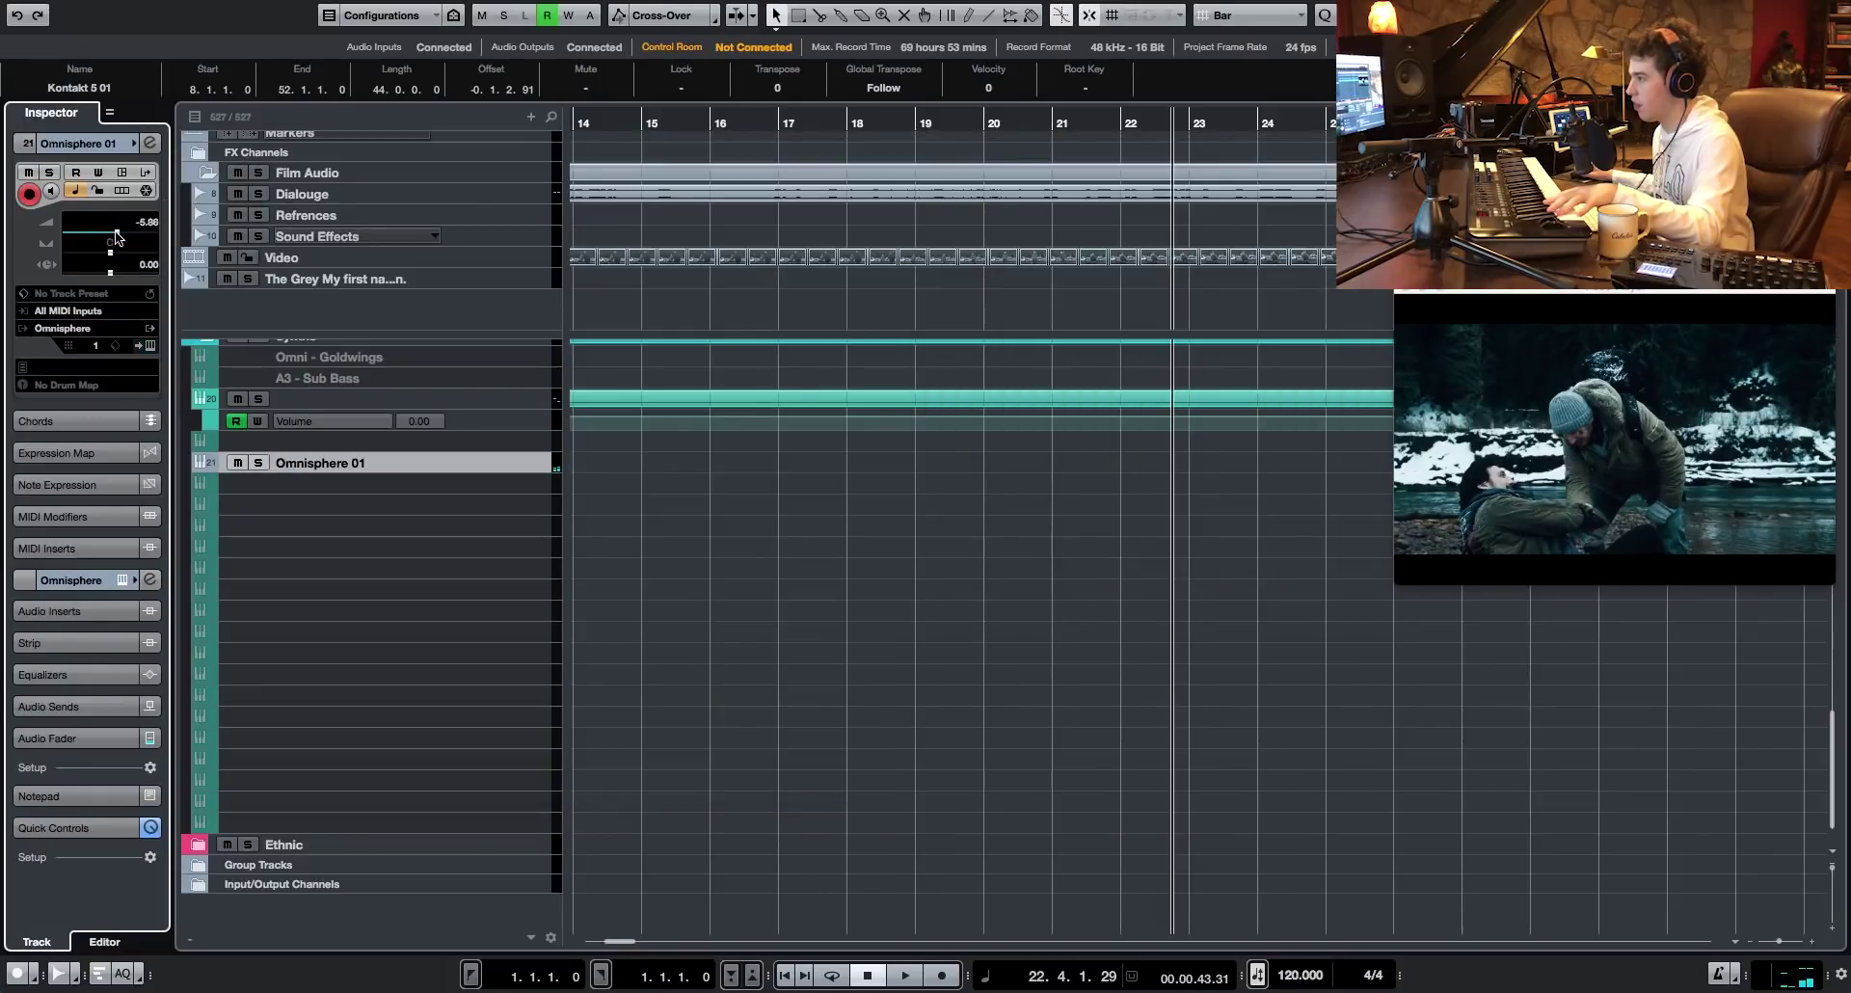
drag(116, 237, 122, 240)
- Record a Budokan pad part on the Omnisphere 01 track from bar 3 to about bar 16
drag(623, 941, 604, 941)
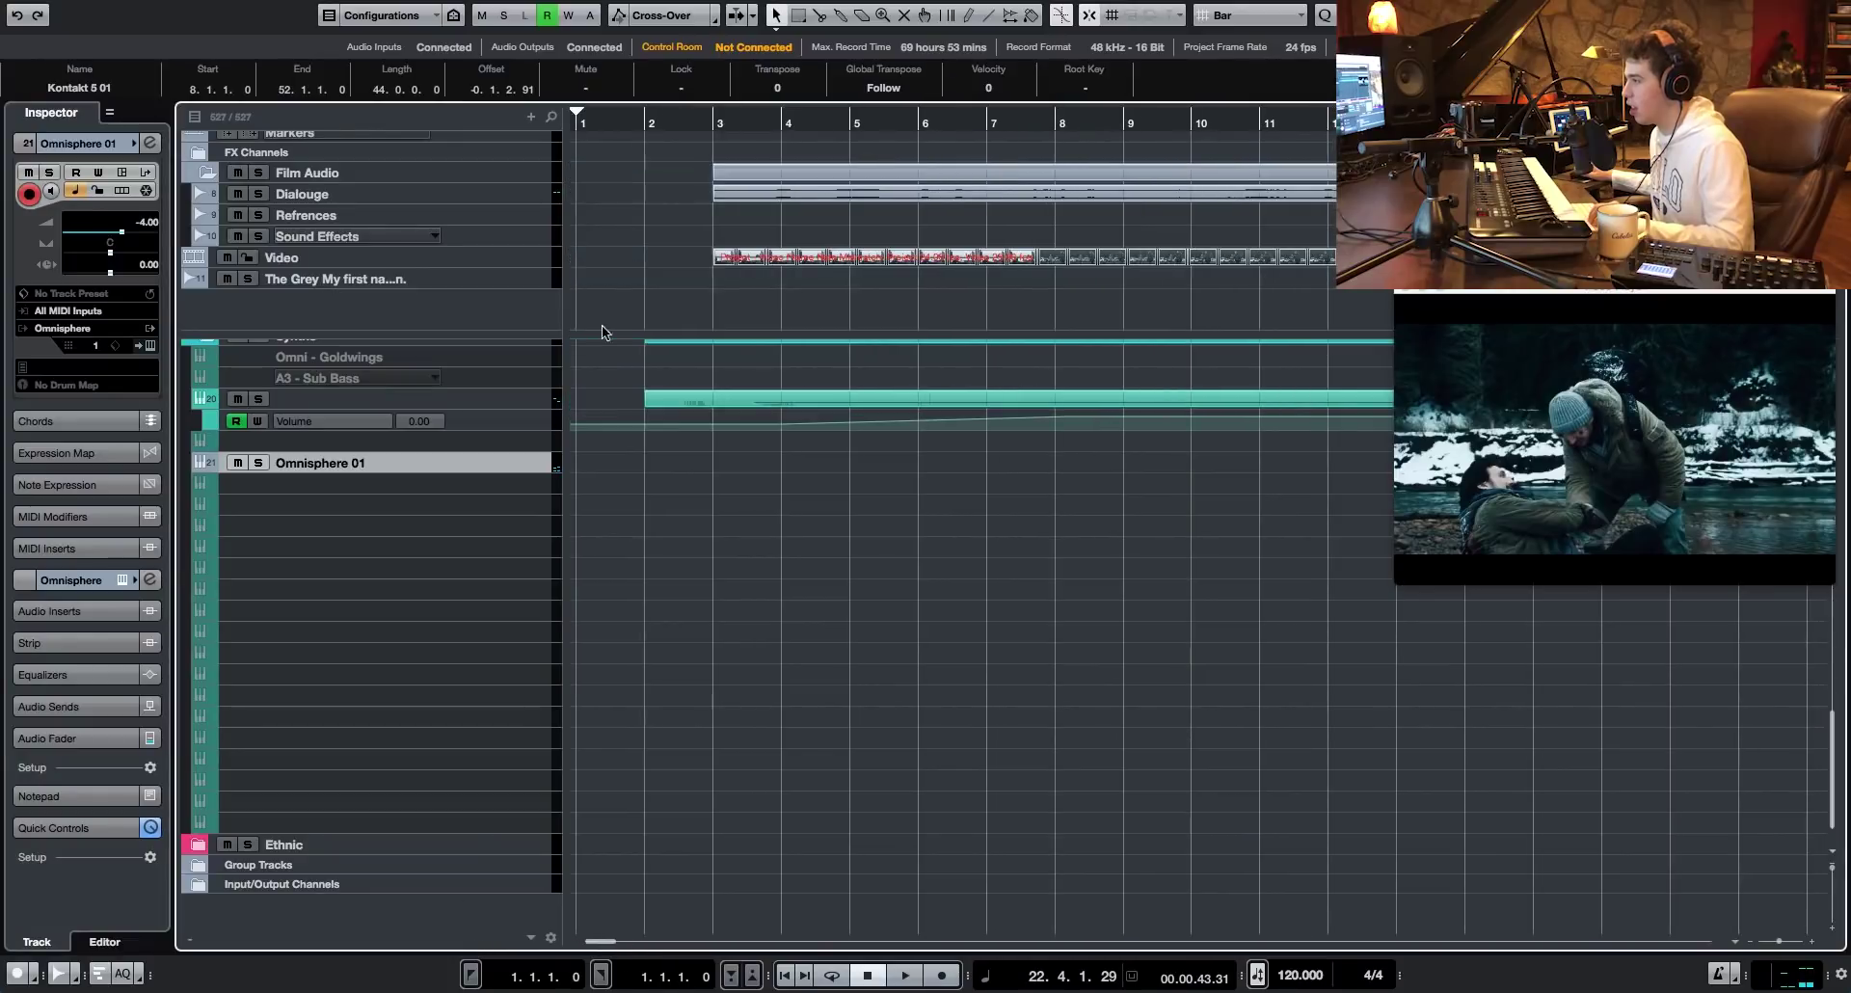
click(735, 136)
click(945, 978)
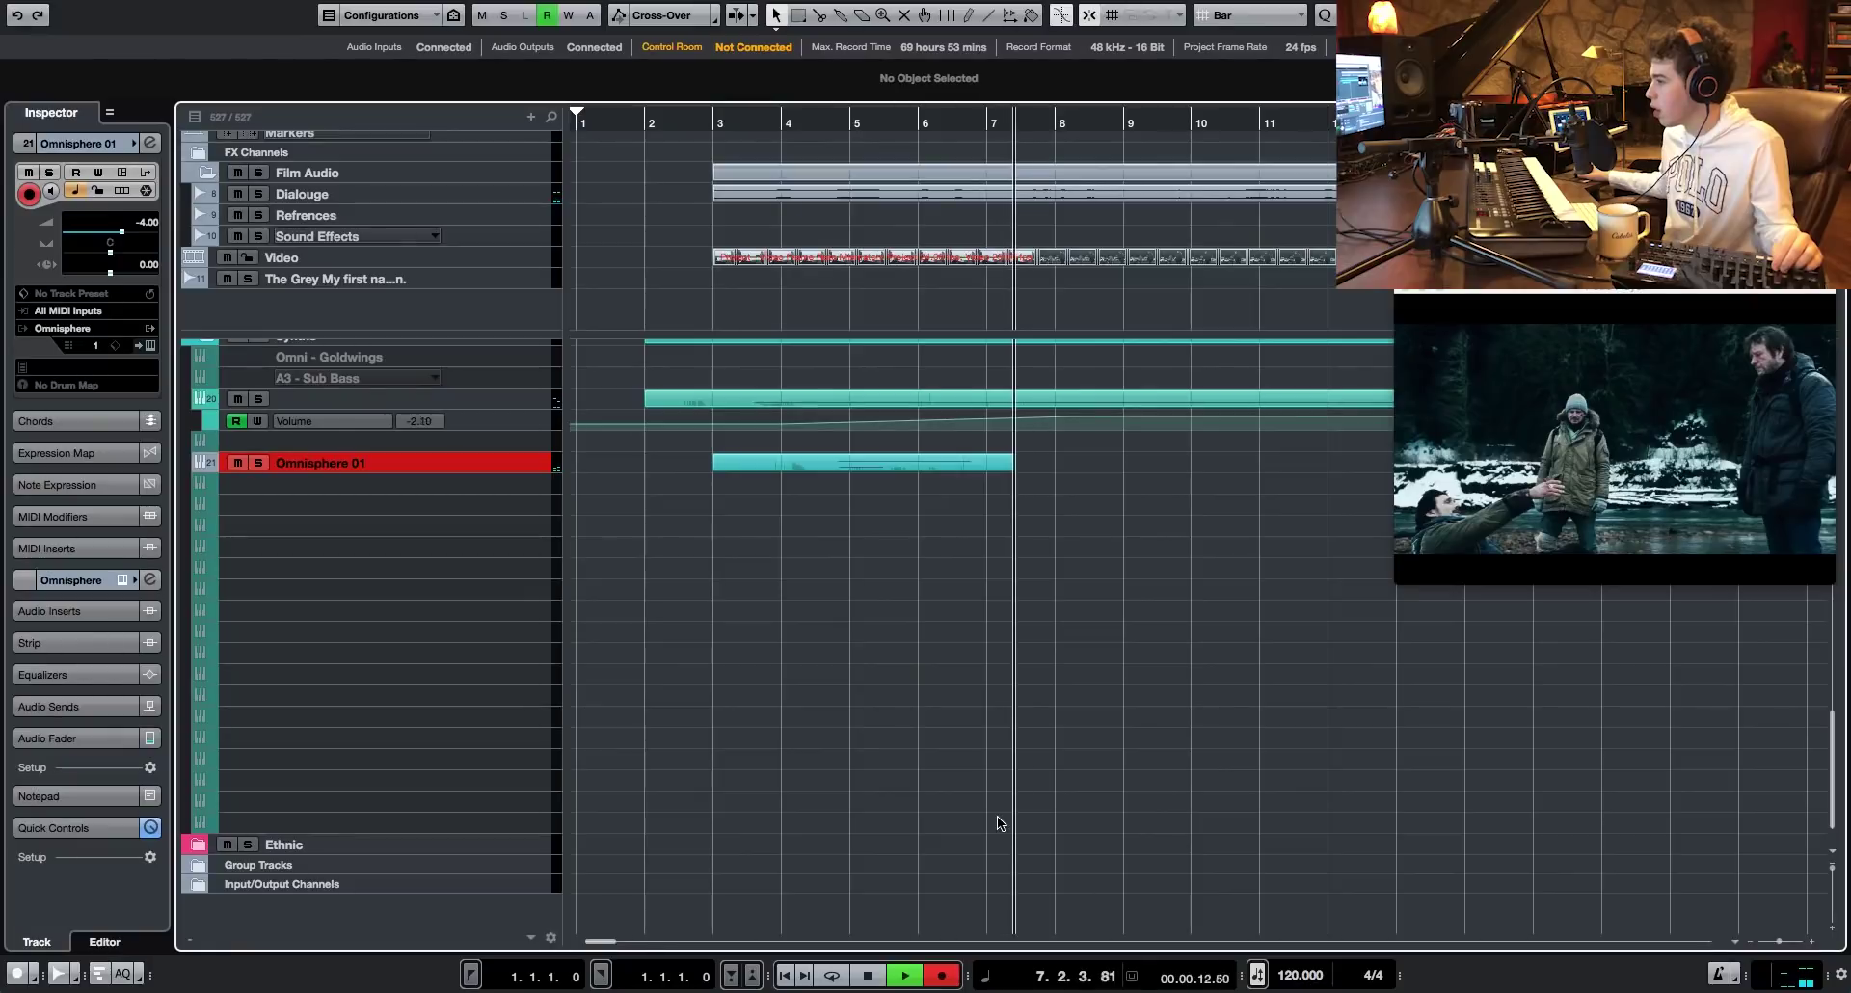
scroll(998, 823, up, 1)
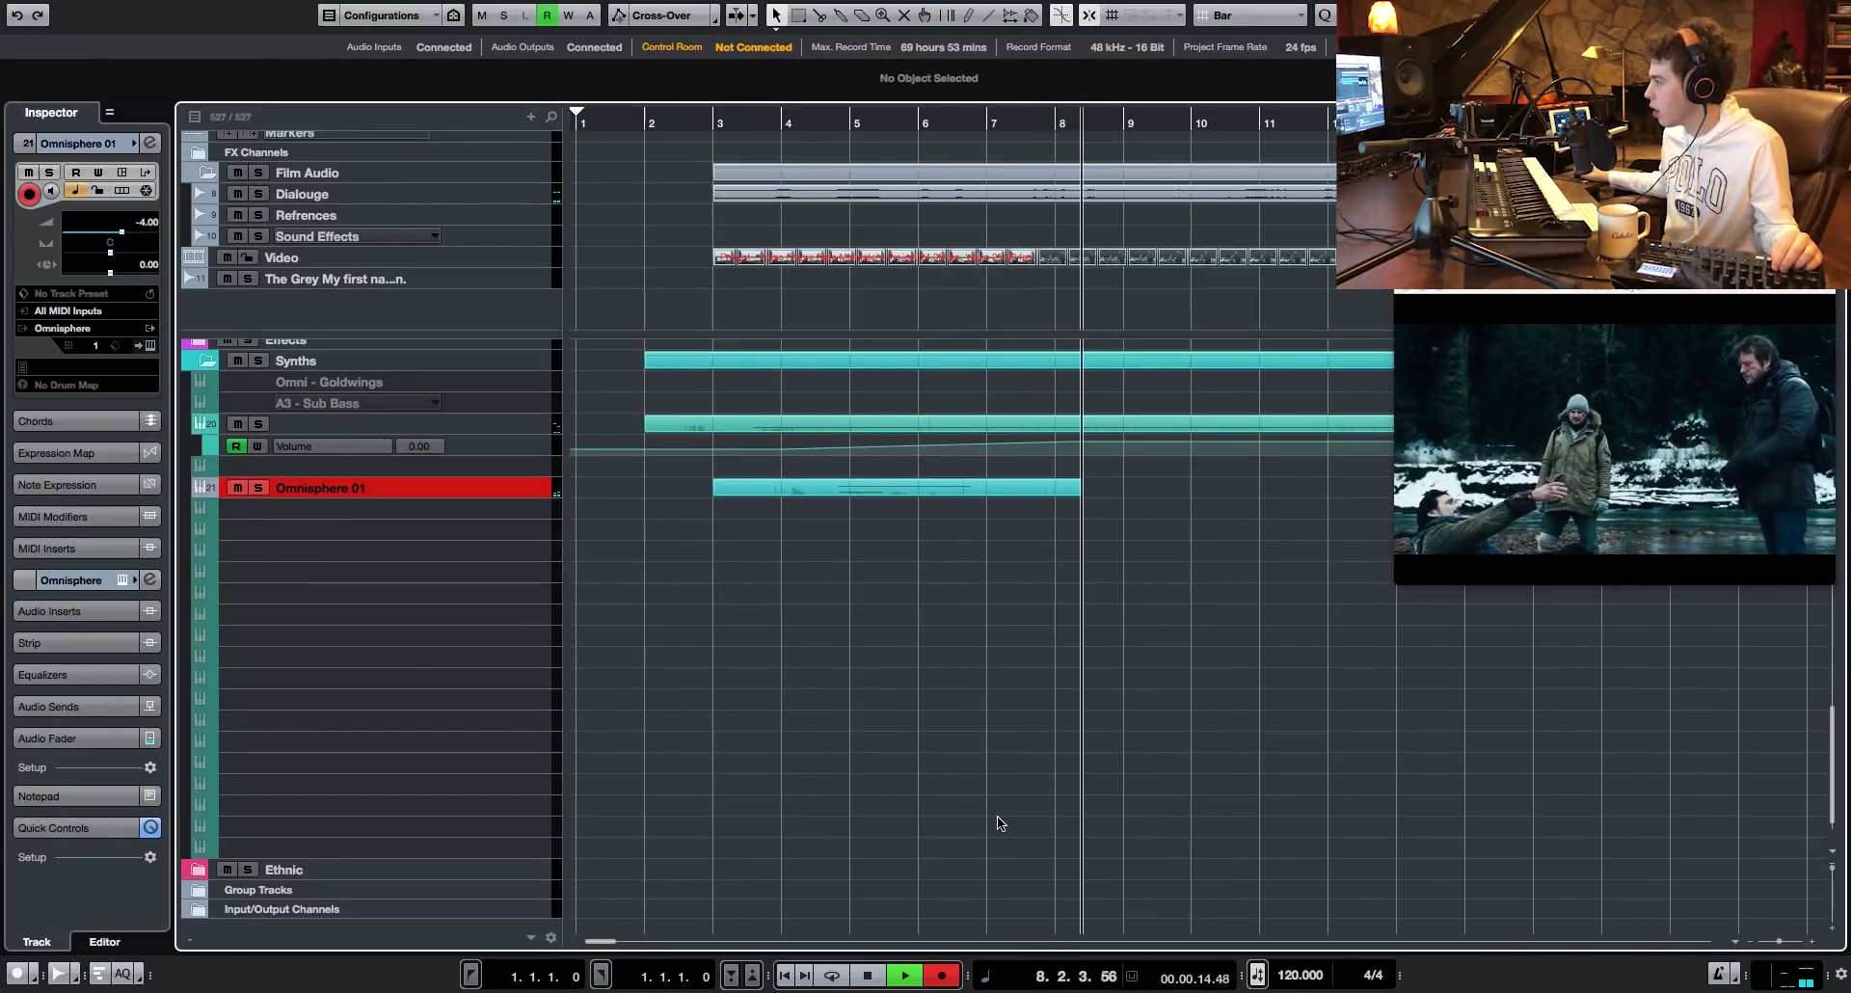
drag(606, 941, 616, 940)
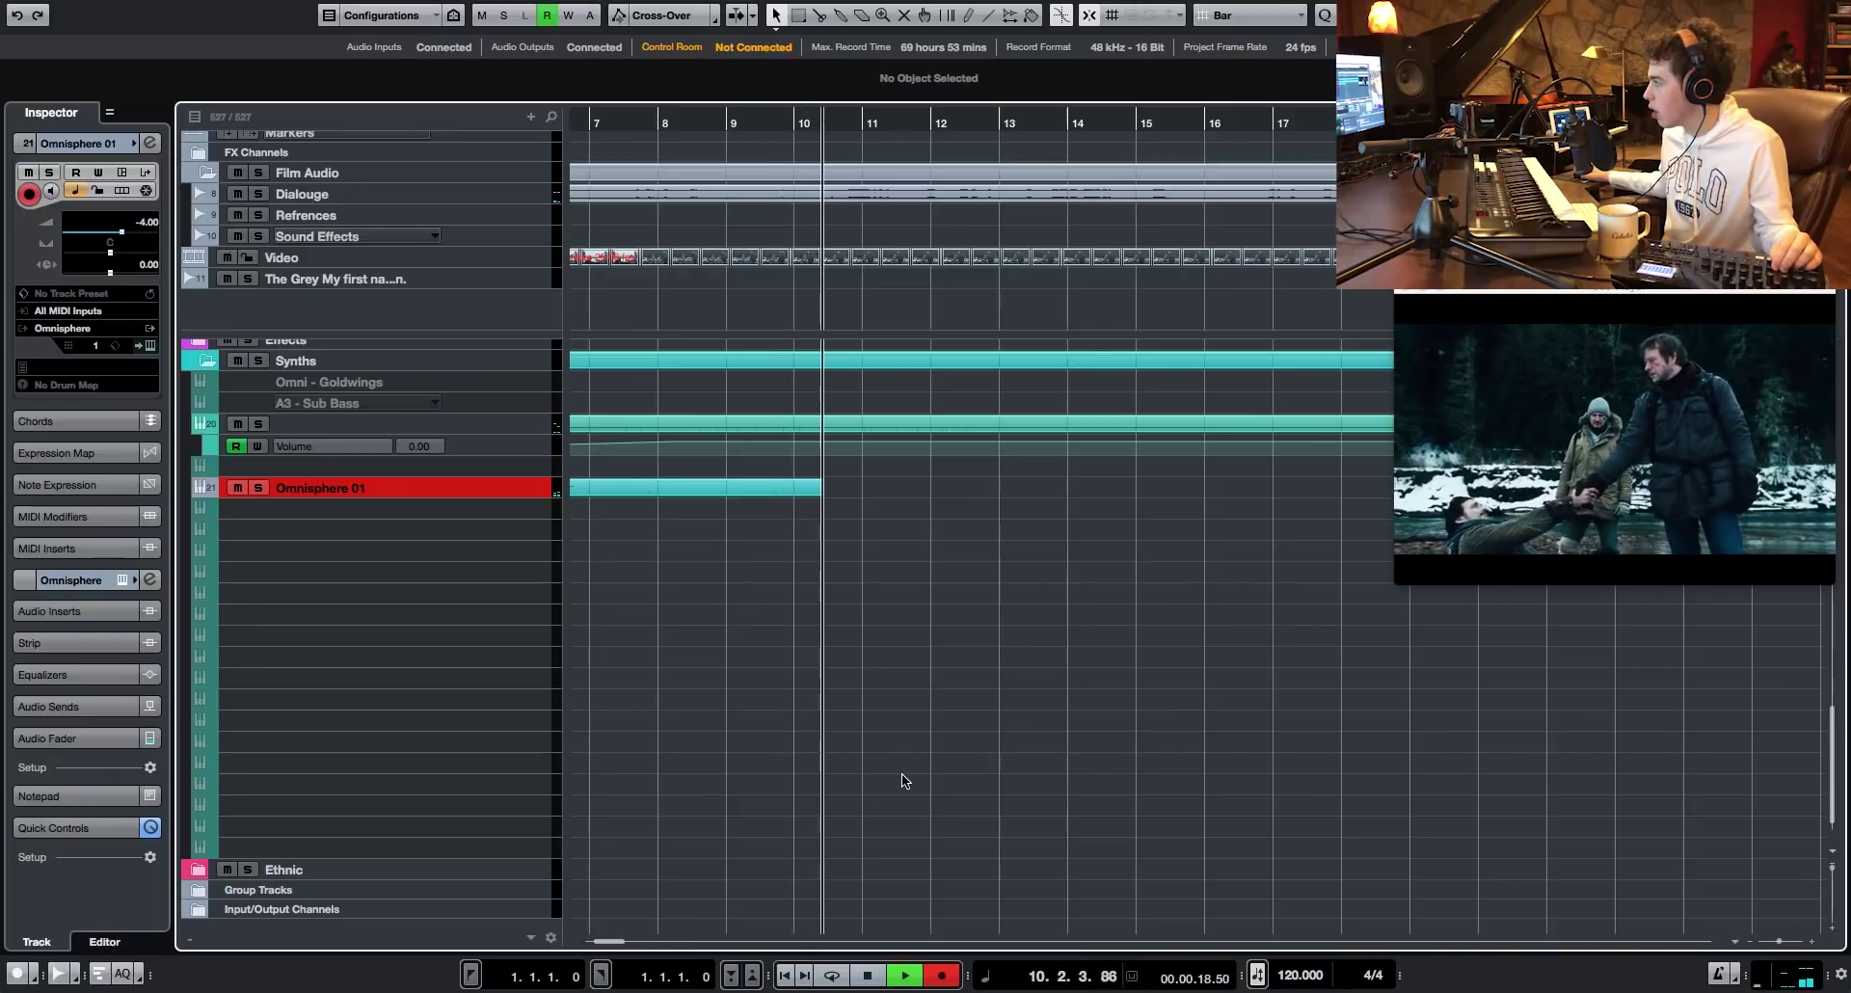
scroll(900, 773, up, 6)
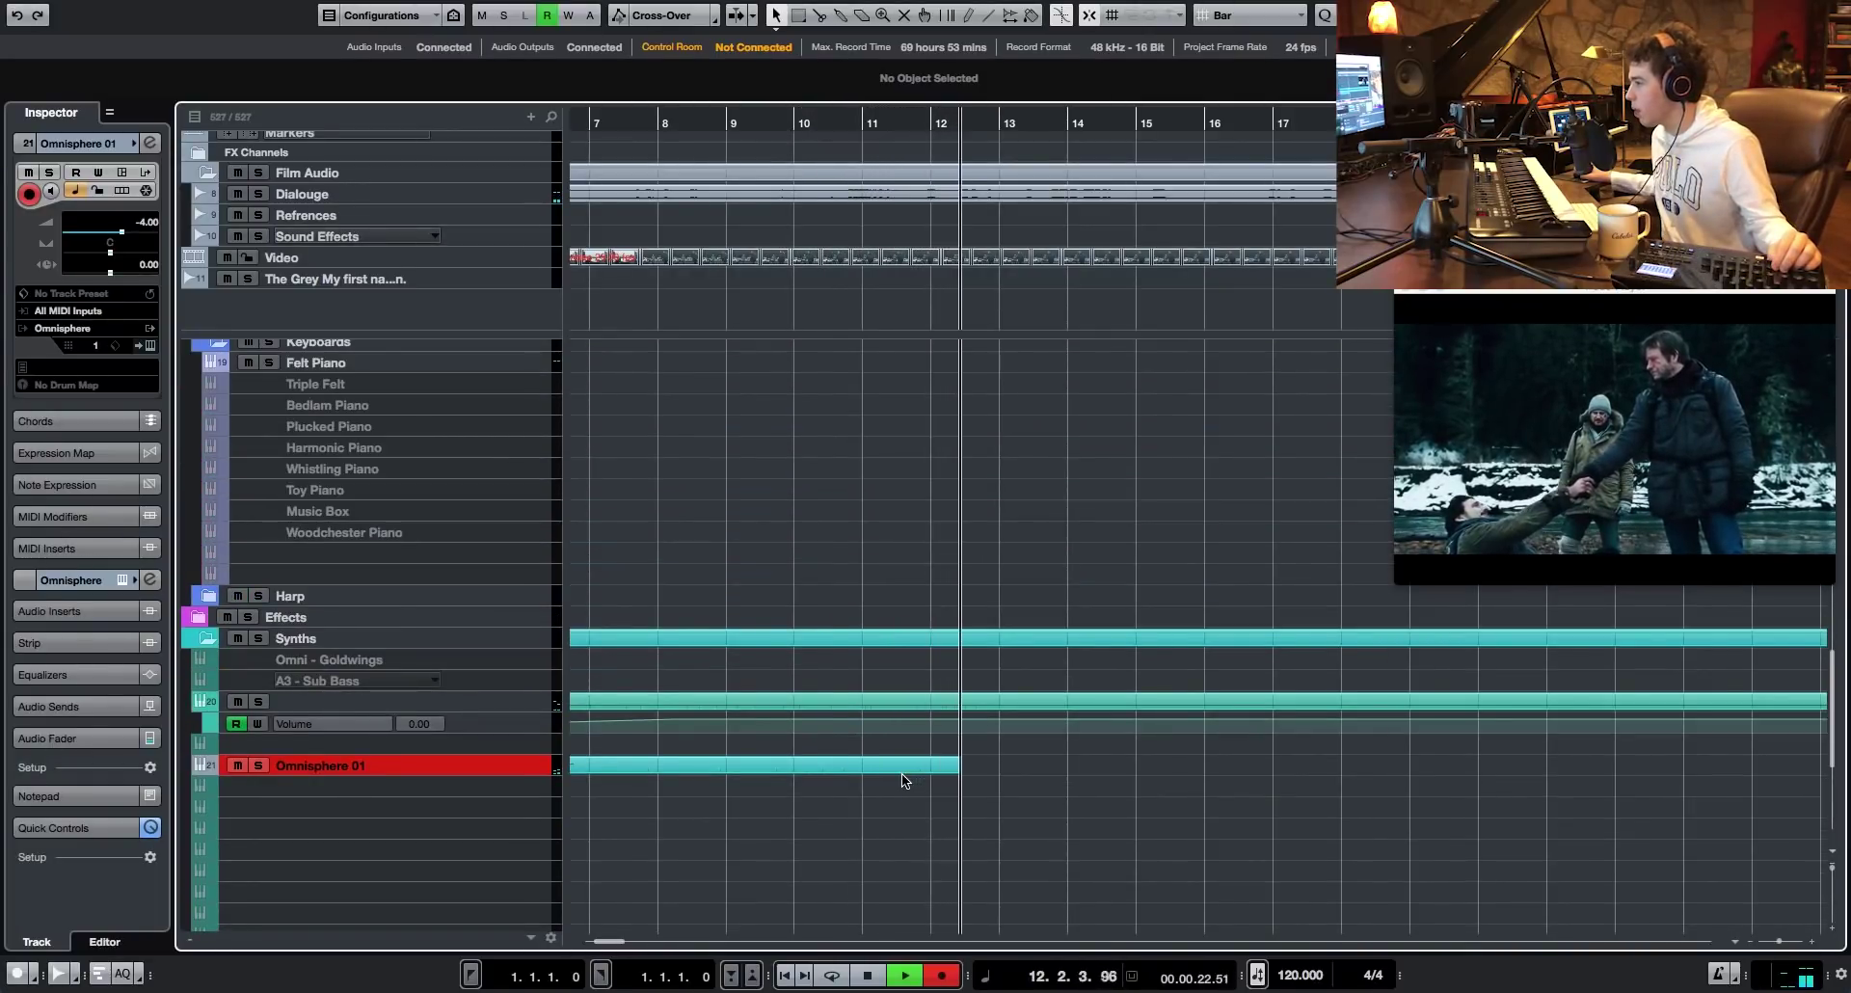
scroll(900, 773, up, 4)
scroll(900, 773, down, 4)
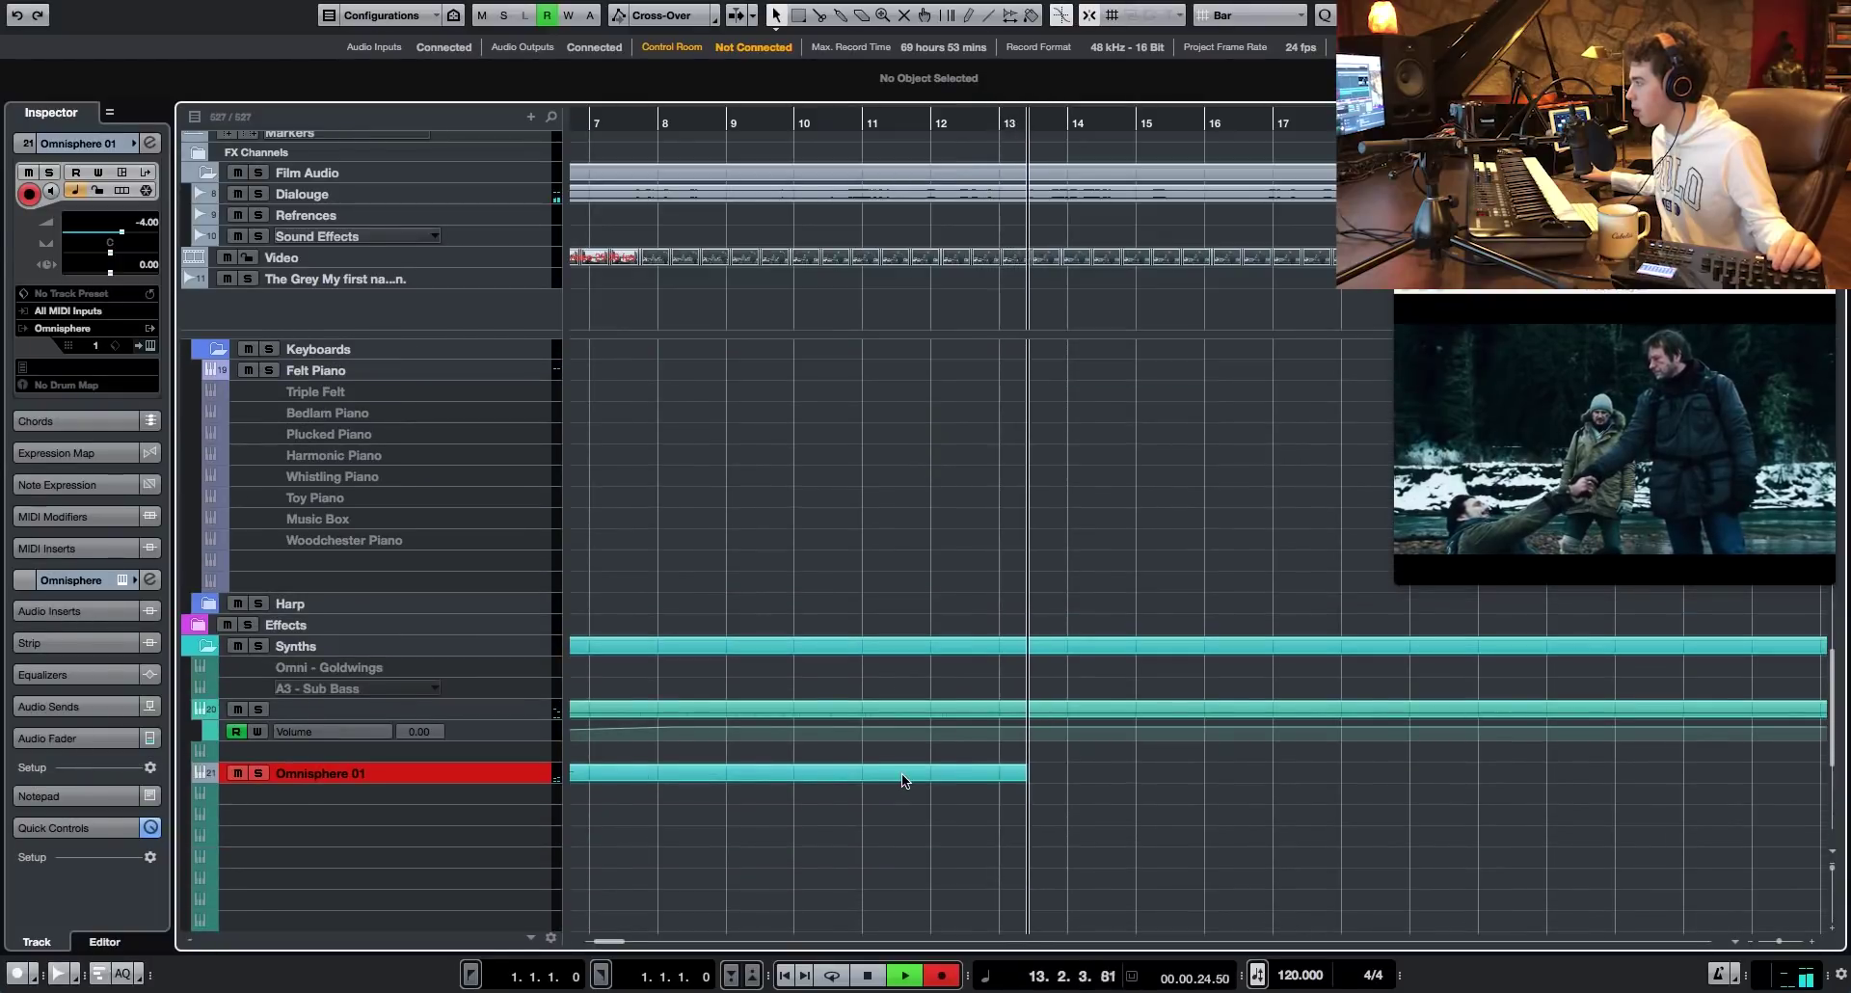
scroll(900, 773, down, 1)
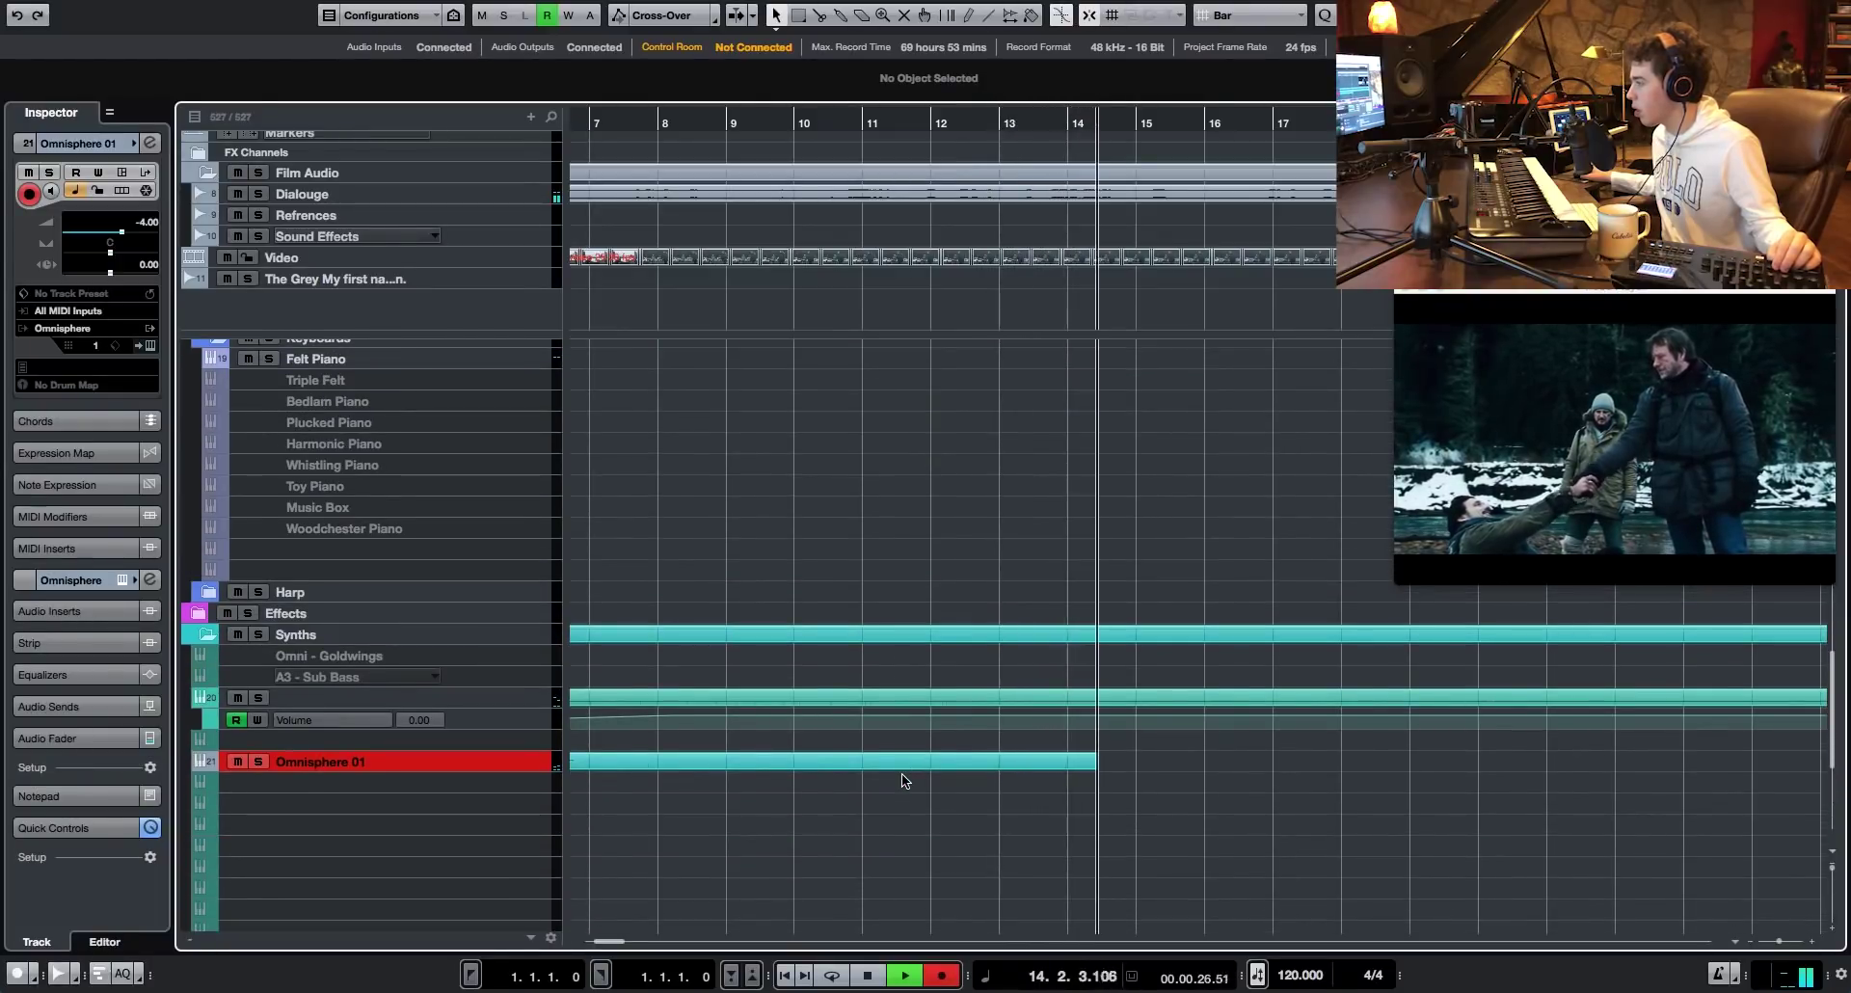
key(space)
- Duplicate the Omnisphere 01 track and record a pad part on the copy from bar 4 to bar 68
right_click(523, 762)
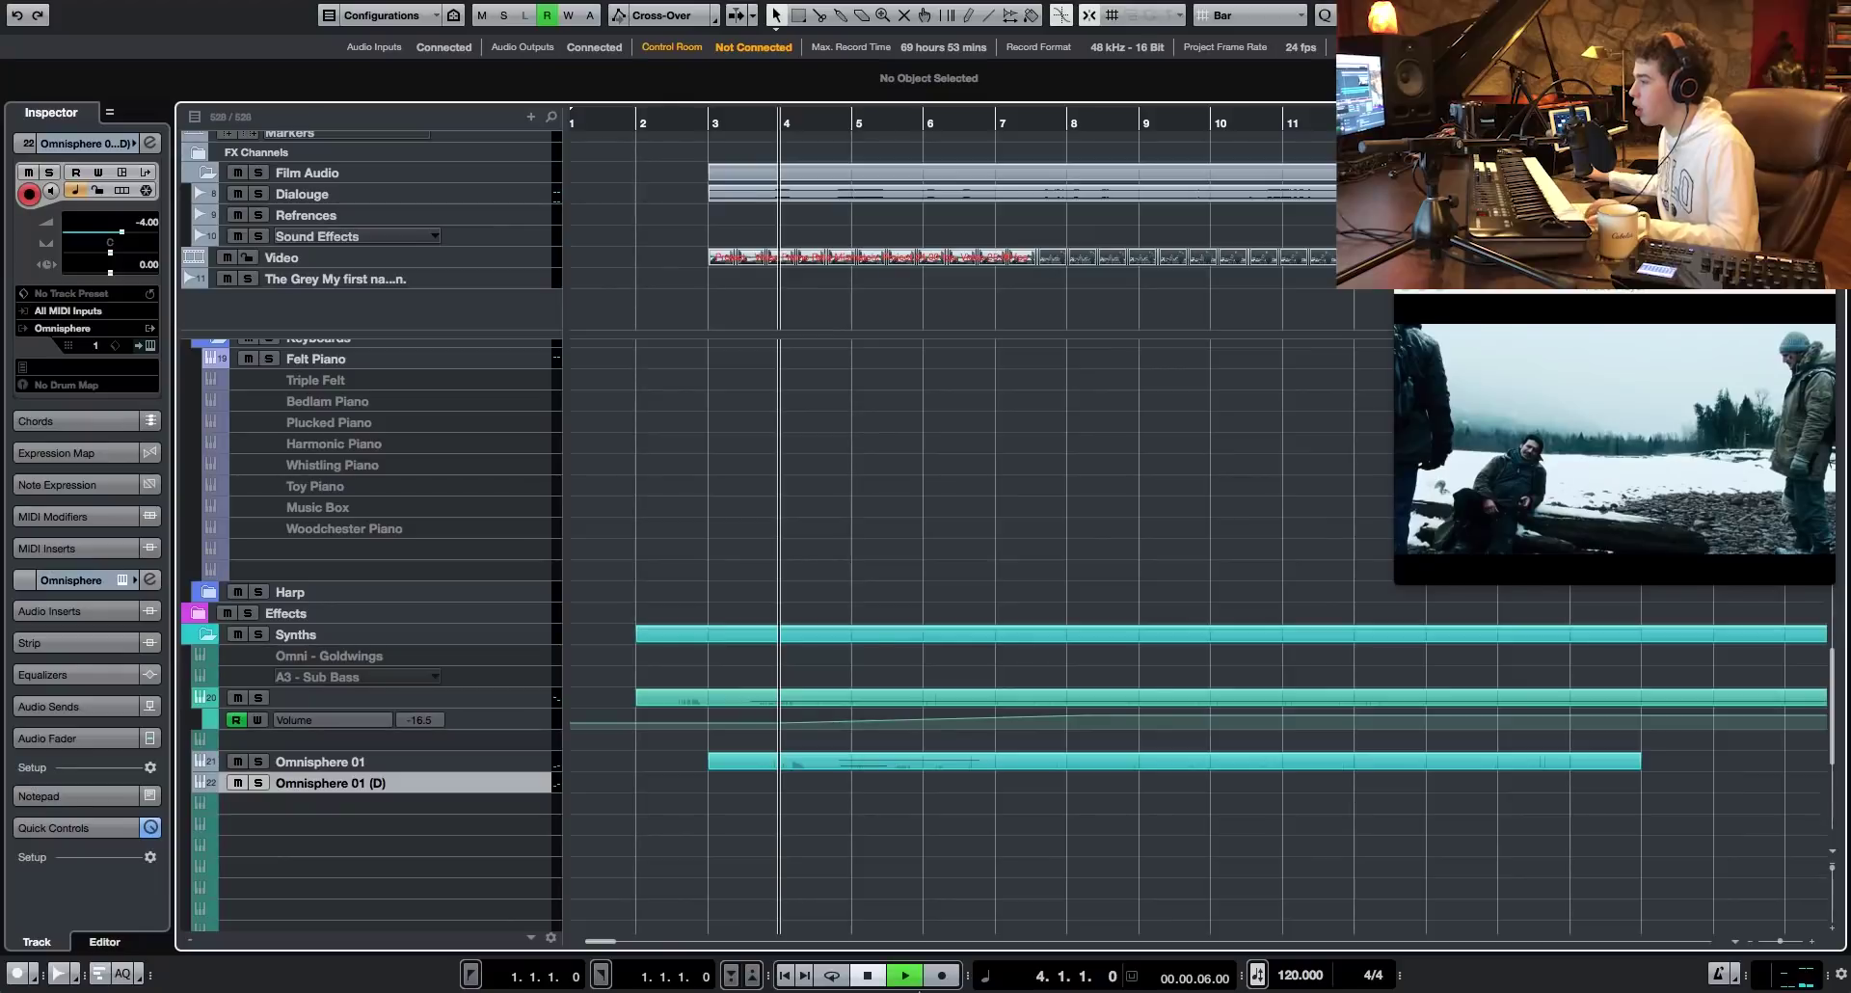
click(948, 978)
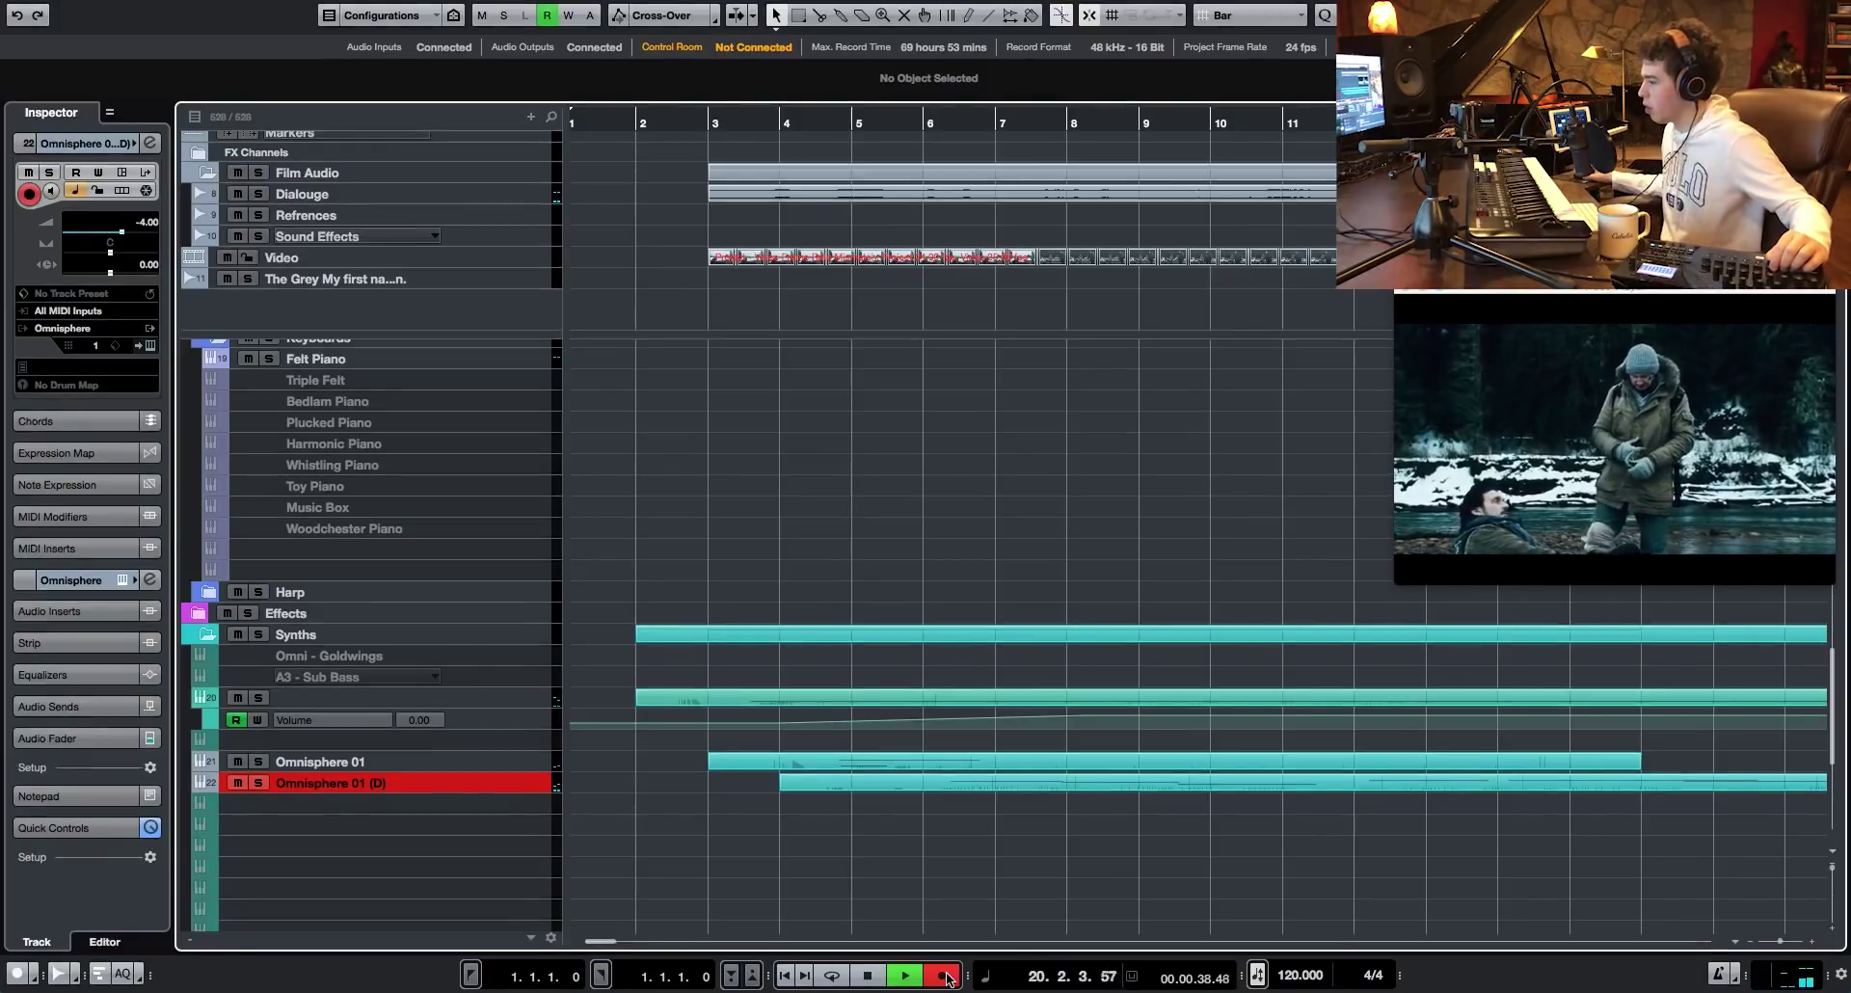
drag(610, 942, 632, 942)
scroll(1300, 698, up, 10)
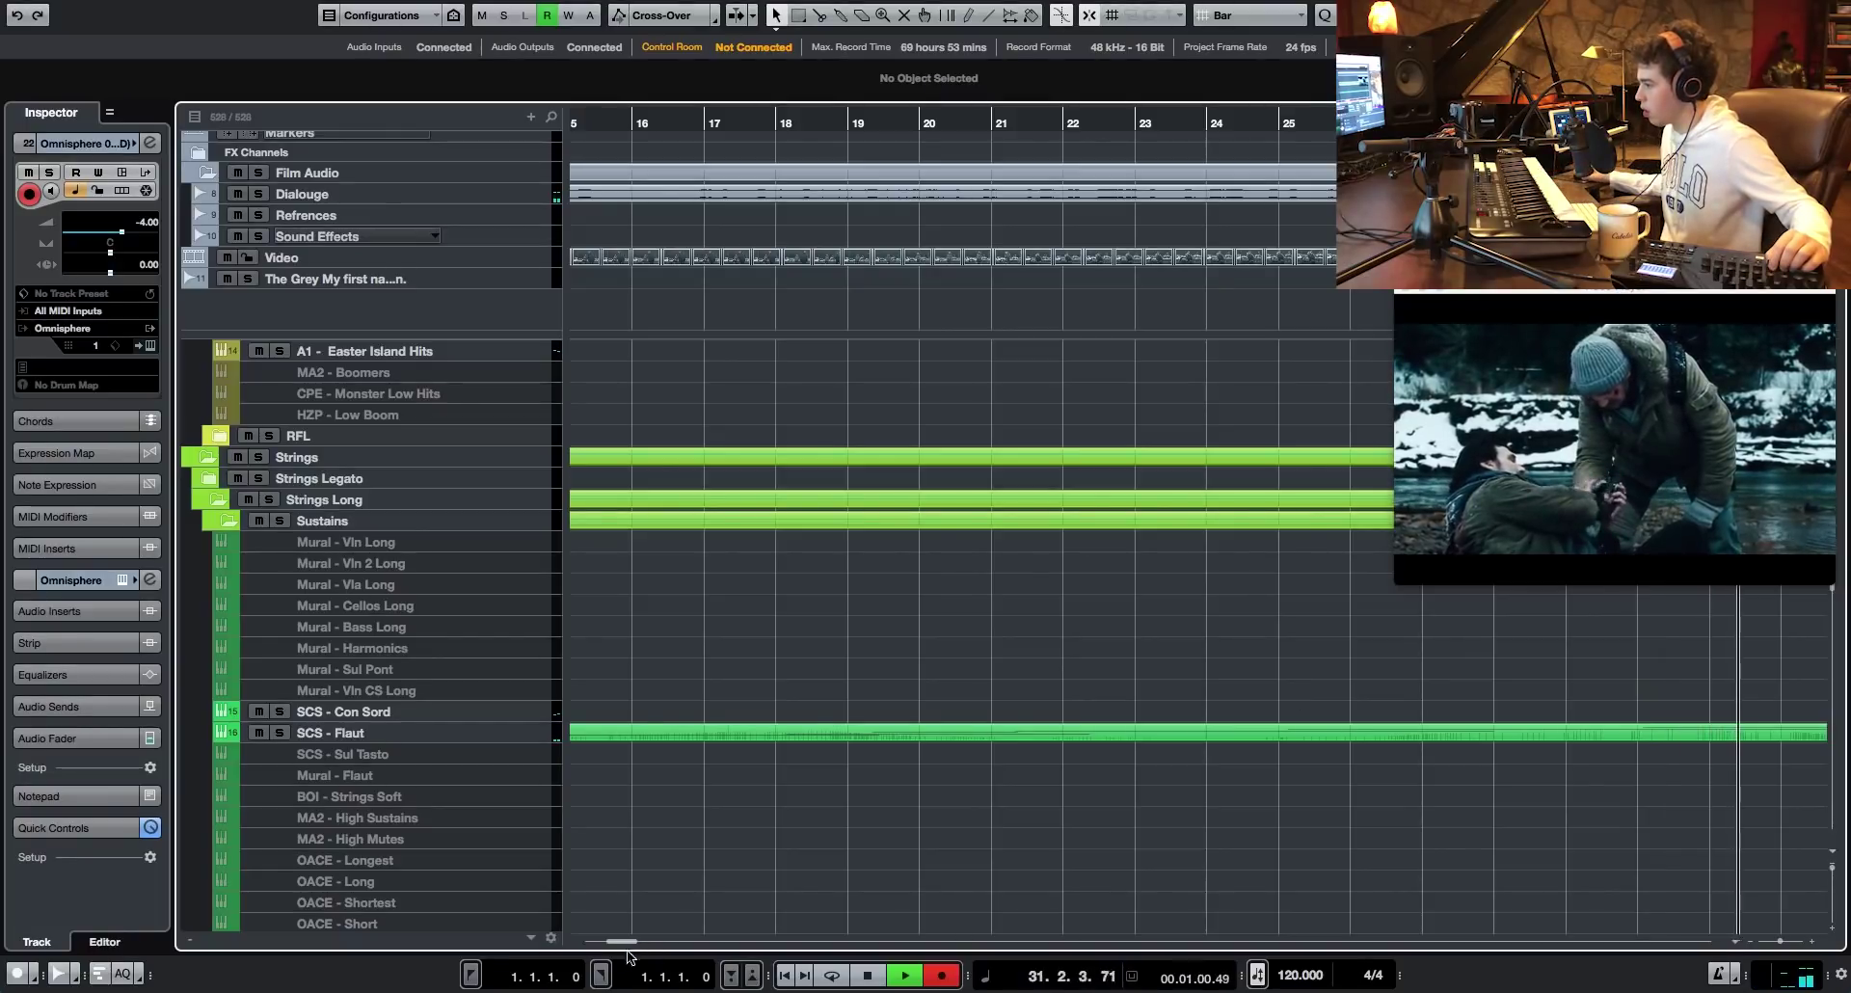
drag(618, 940, 640, 942)
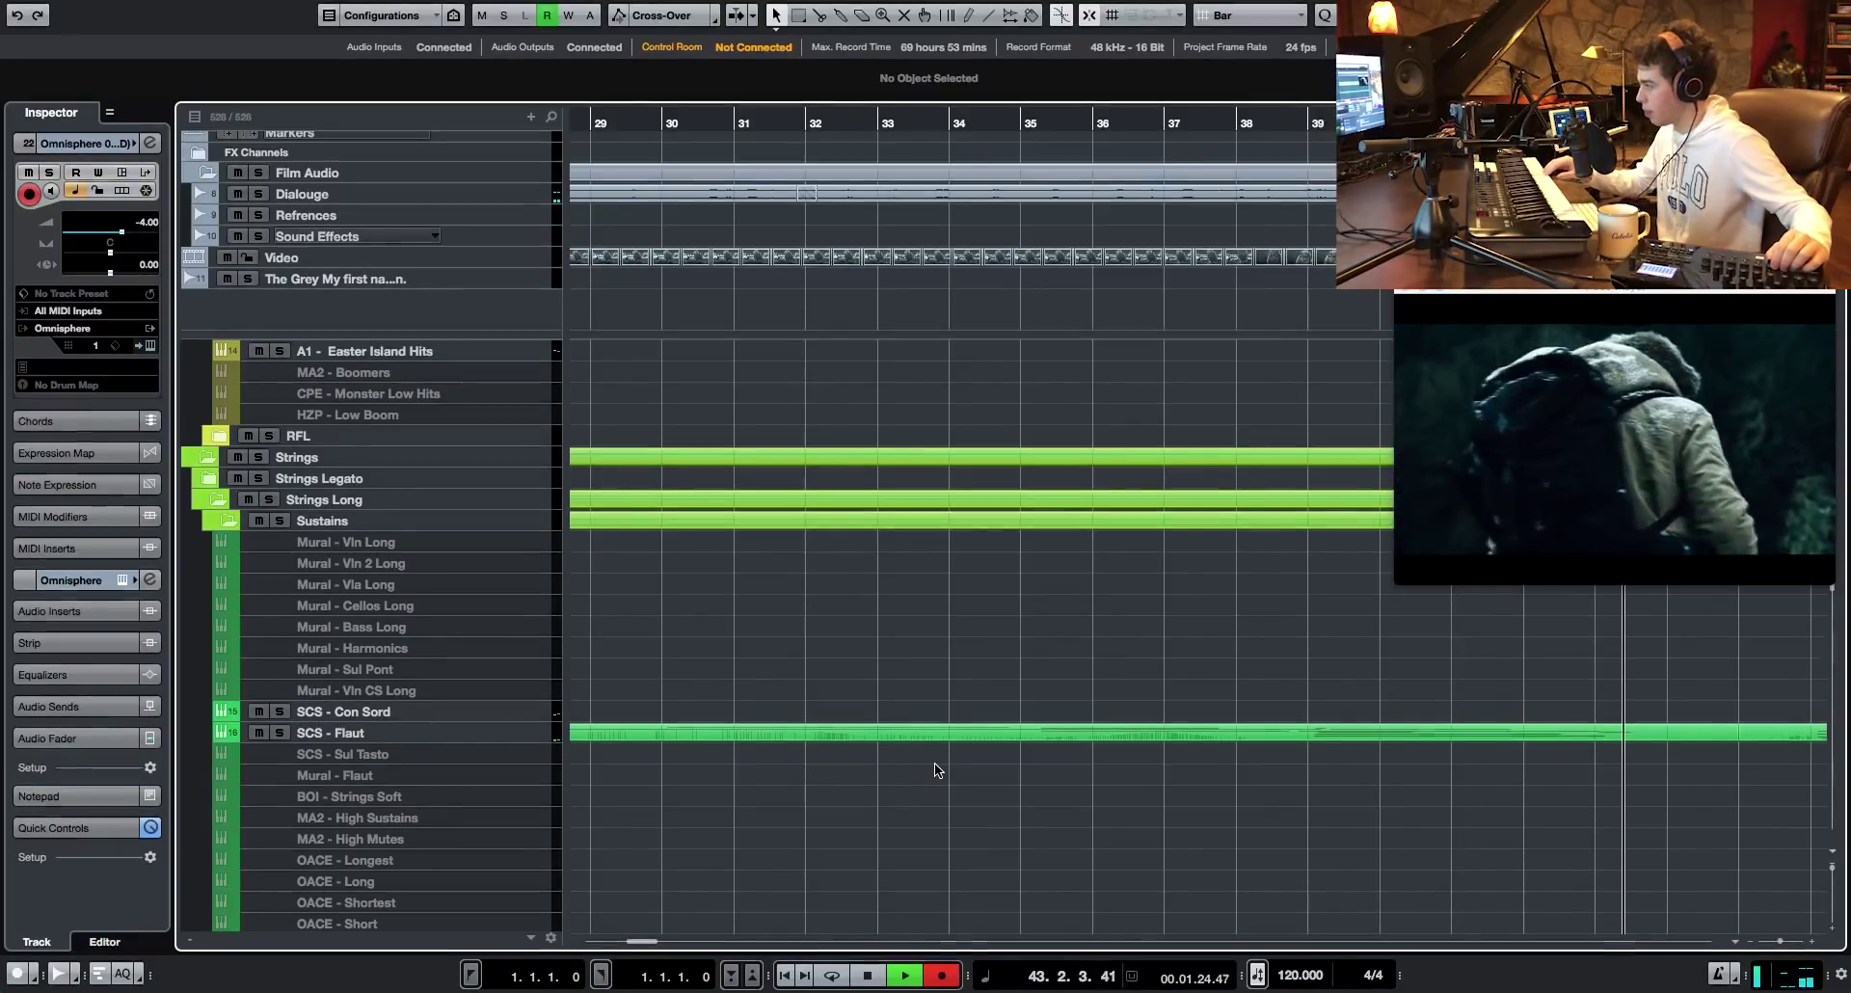
drag(639, 944, 658, 947)
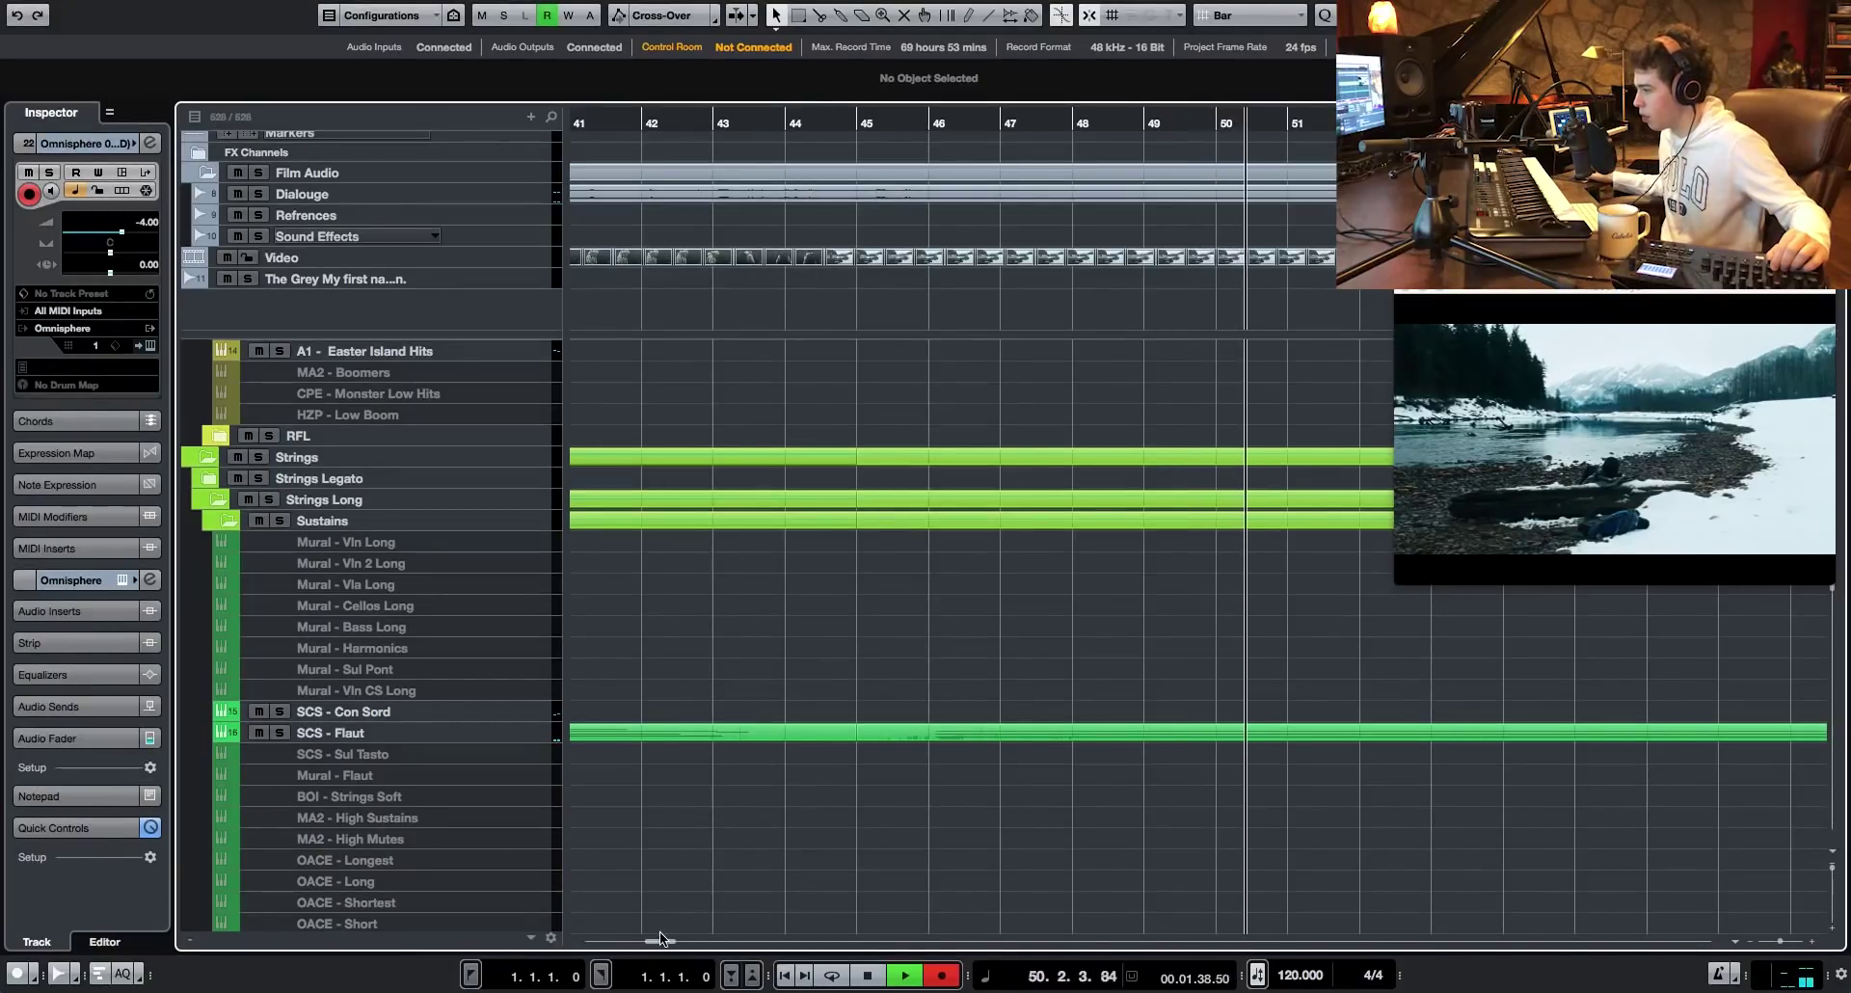
drag(662, 948, 675, 947)
scroll(835, 858, up, 4)
scroll(835, 858, up, 3)
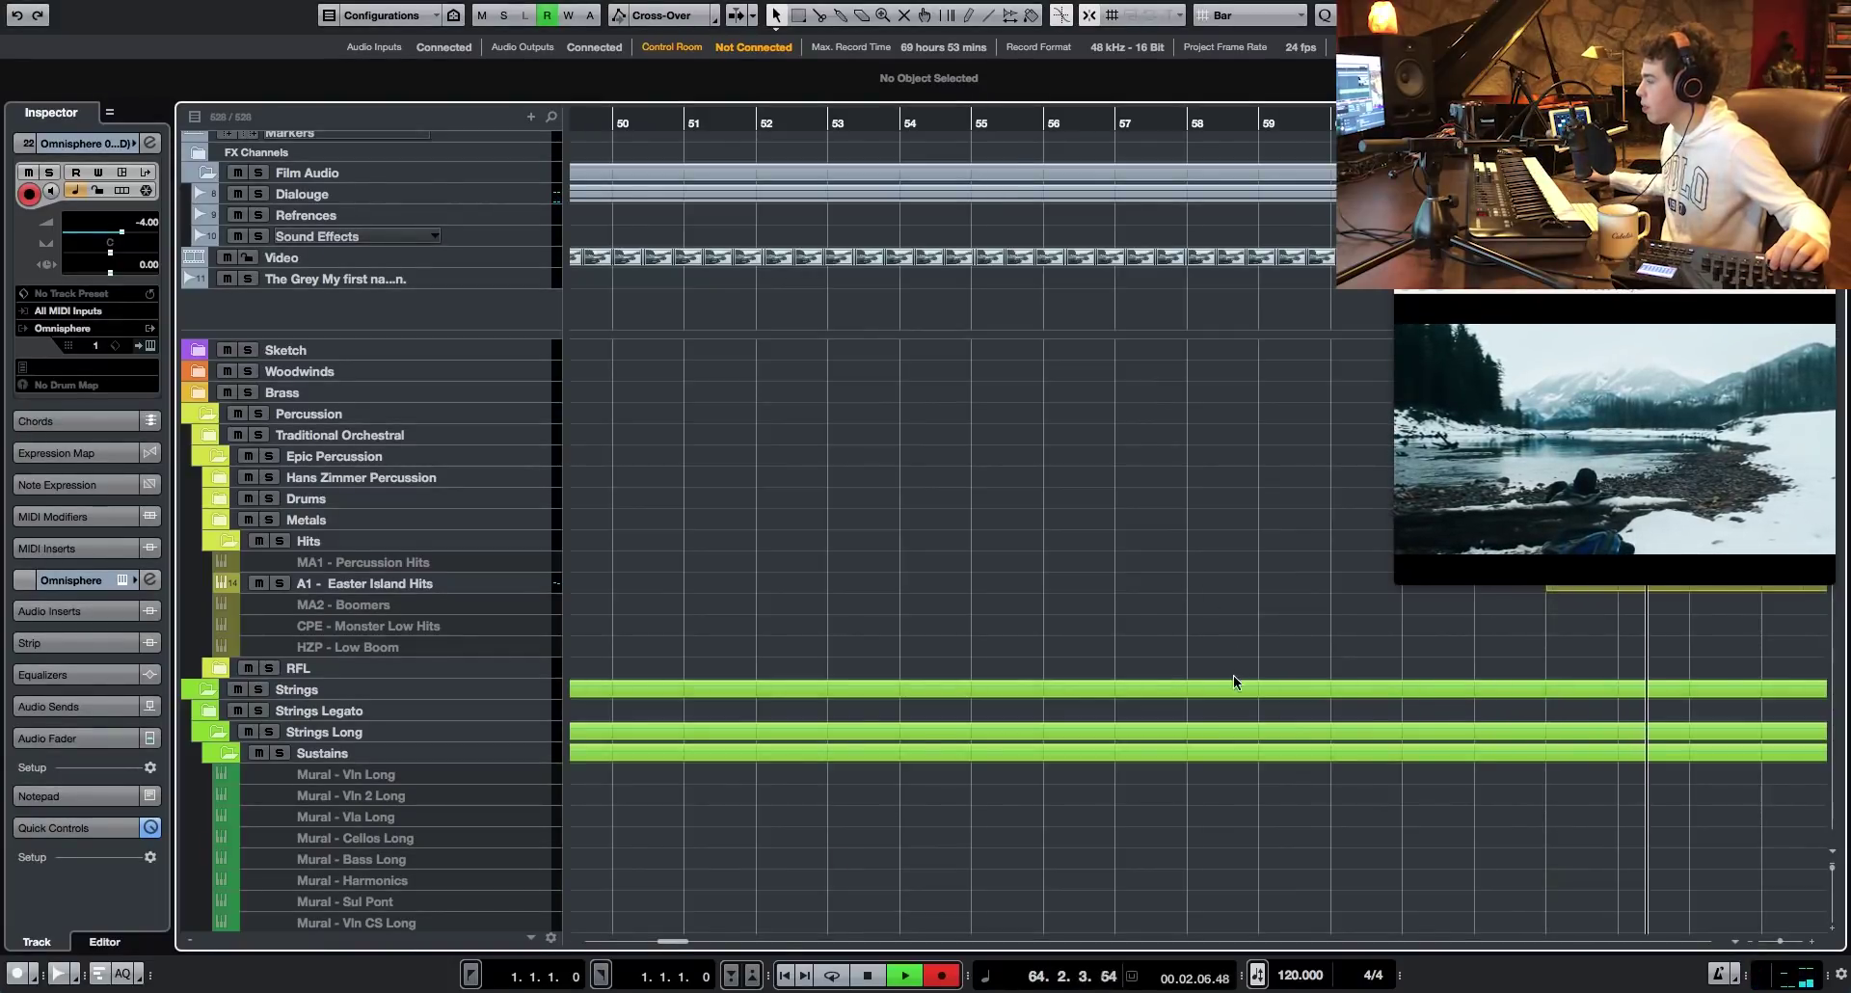
- Open the Omnisphere 01 (D) part and extend the last D4 note's start earlier to 62.3.3.21
scroll(1235, 674, down, 10)
drag(674, 942, 683, 946)
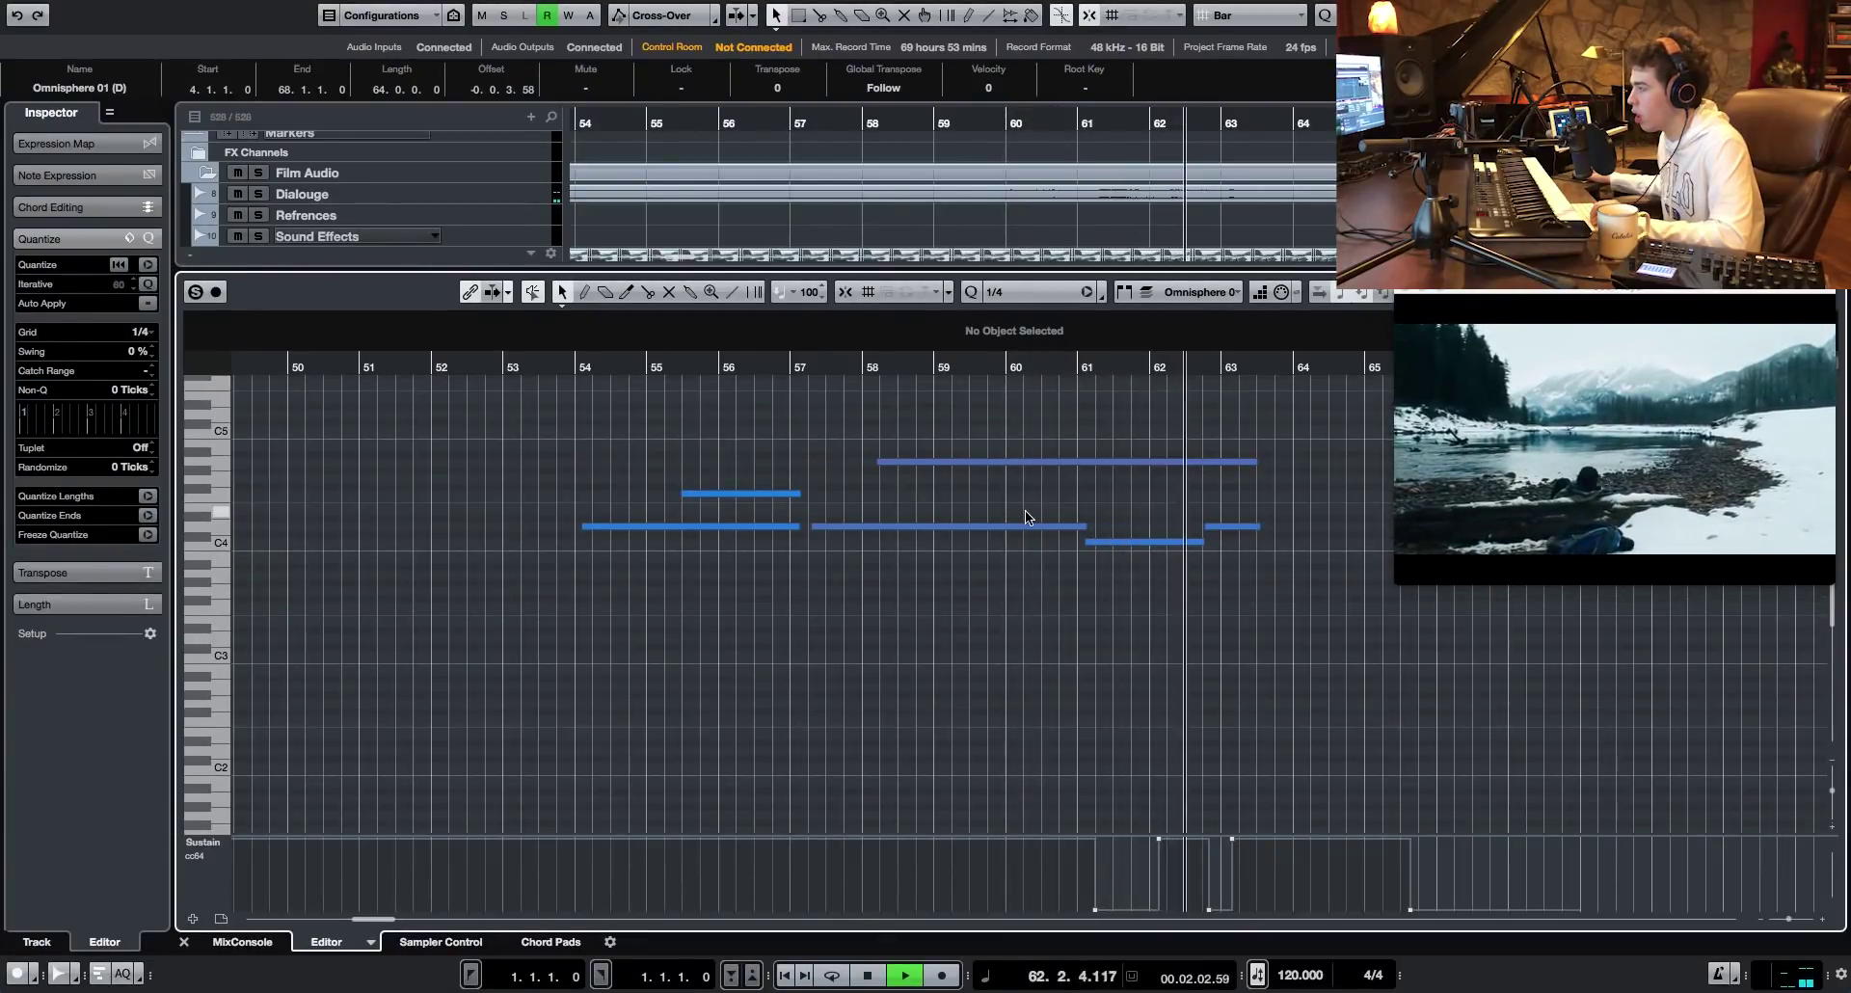
drag(1207, 526, 1196, 527)
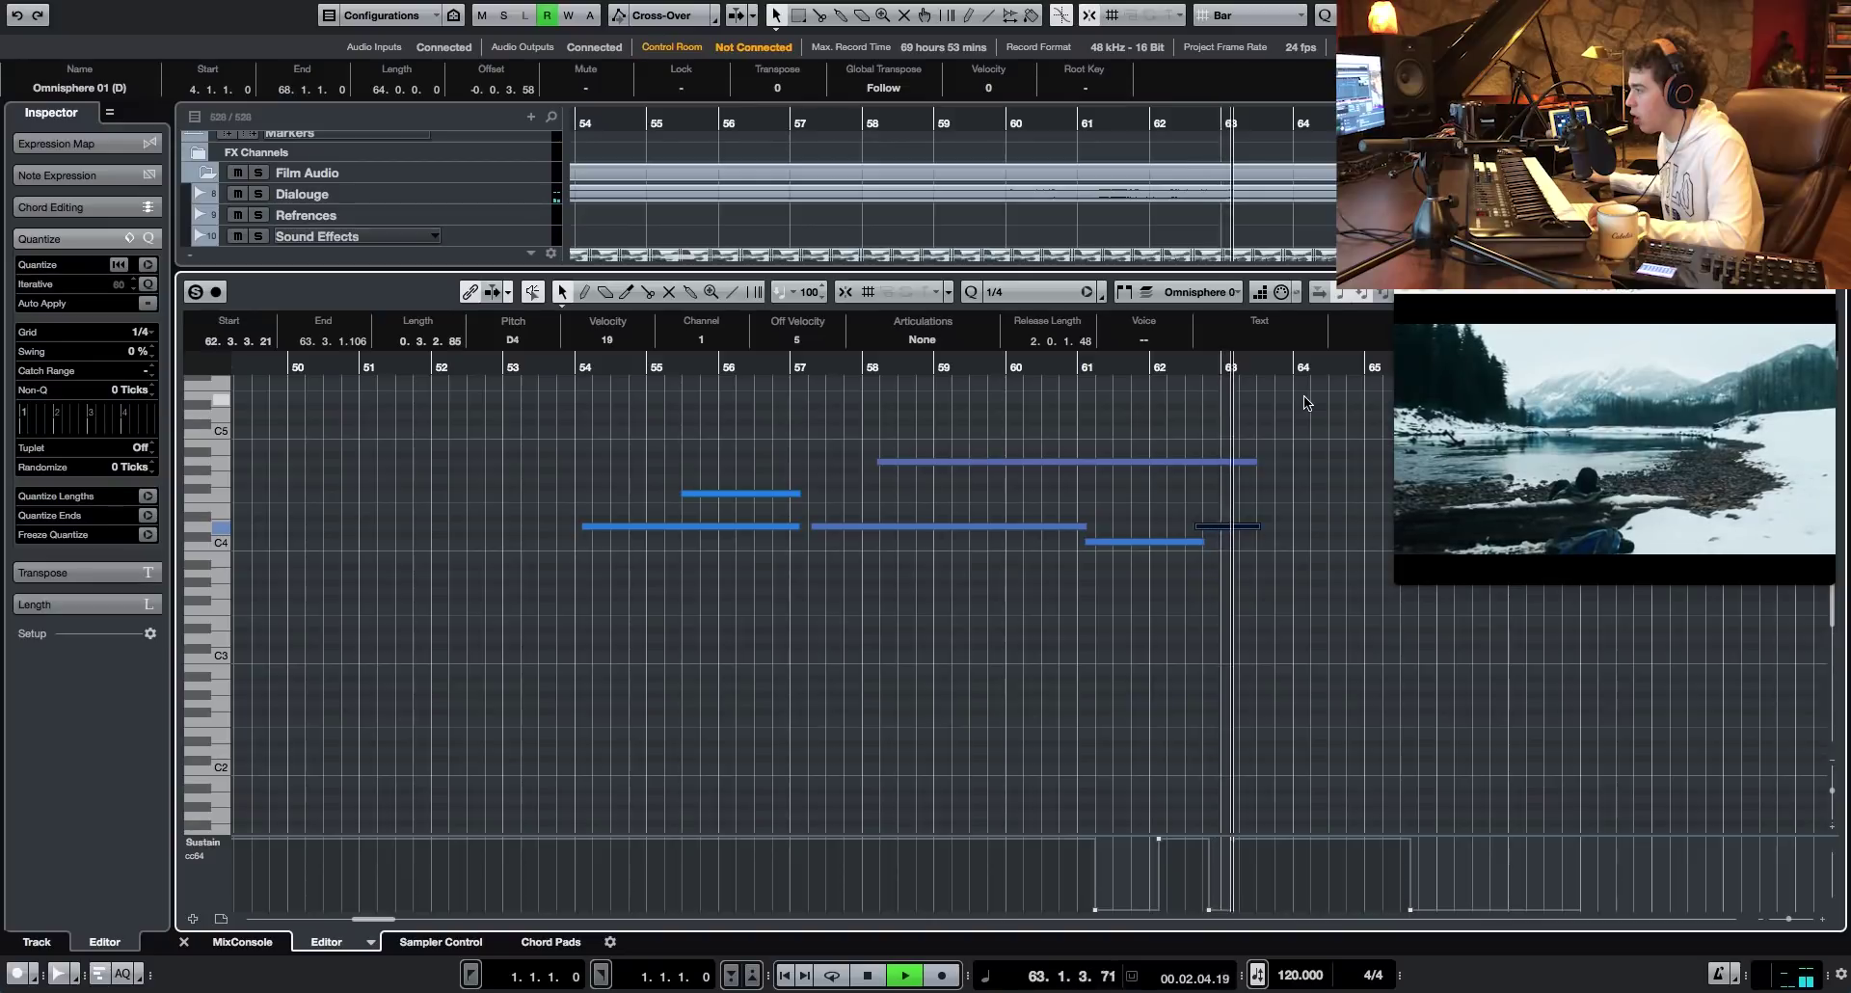
drag(359, 919, 365, 922)
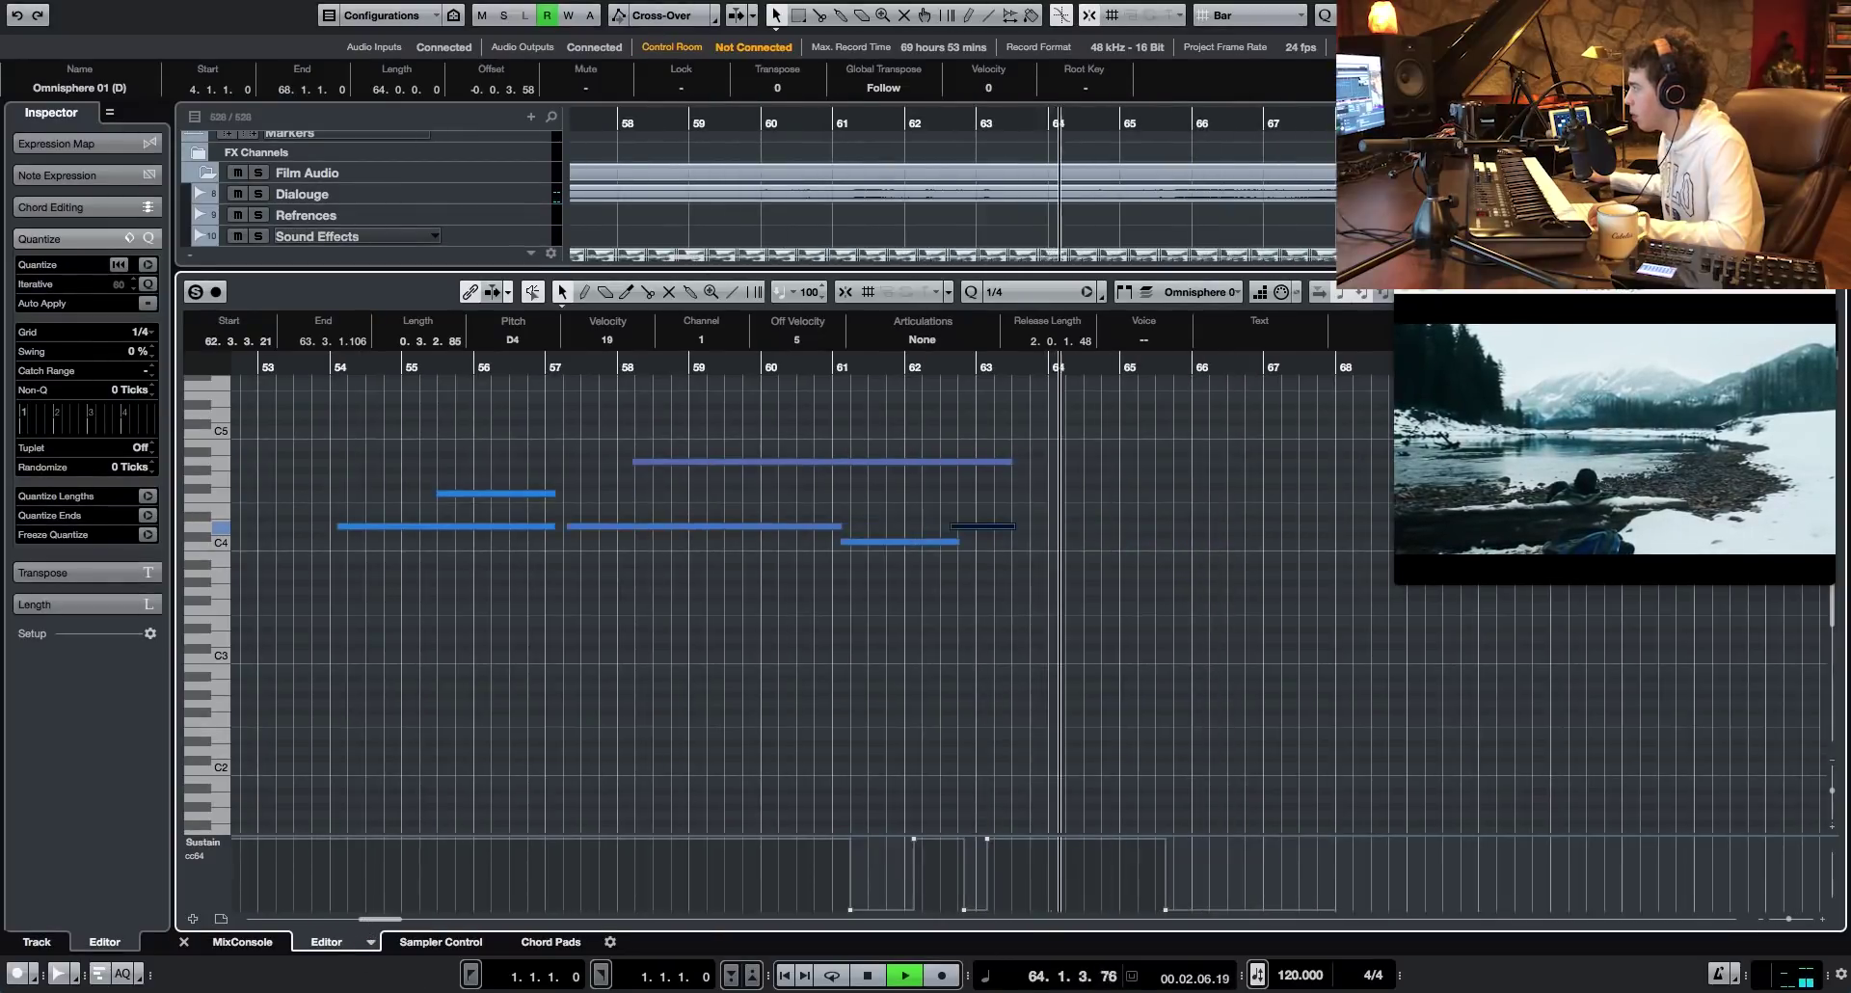
- Return to the arrangement and examine the strings, felt piano and hit parts around bars 64 to 68 during playback
key(Return)
drag(685, 944, 692, 941)
scroll(839, 761, up, 8)
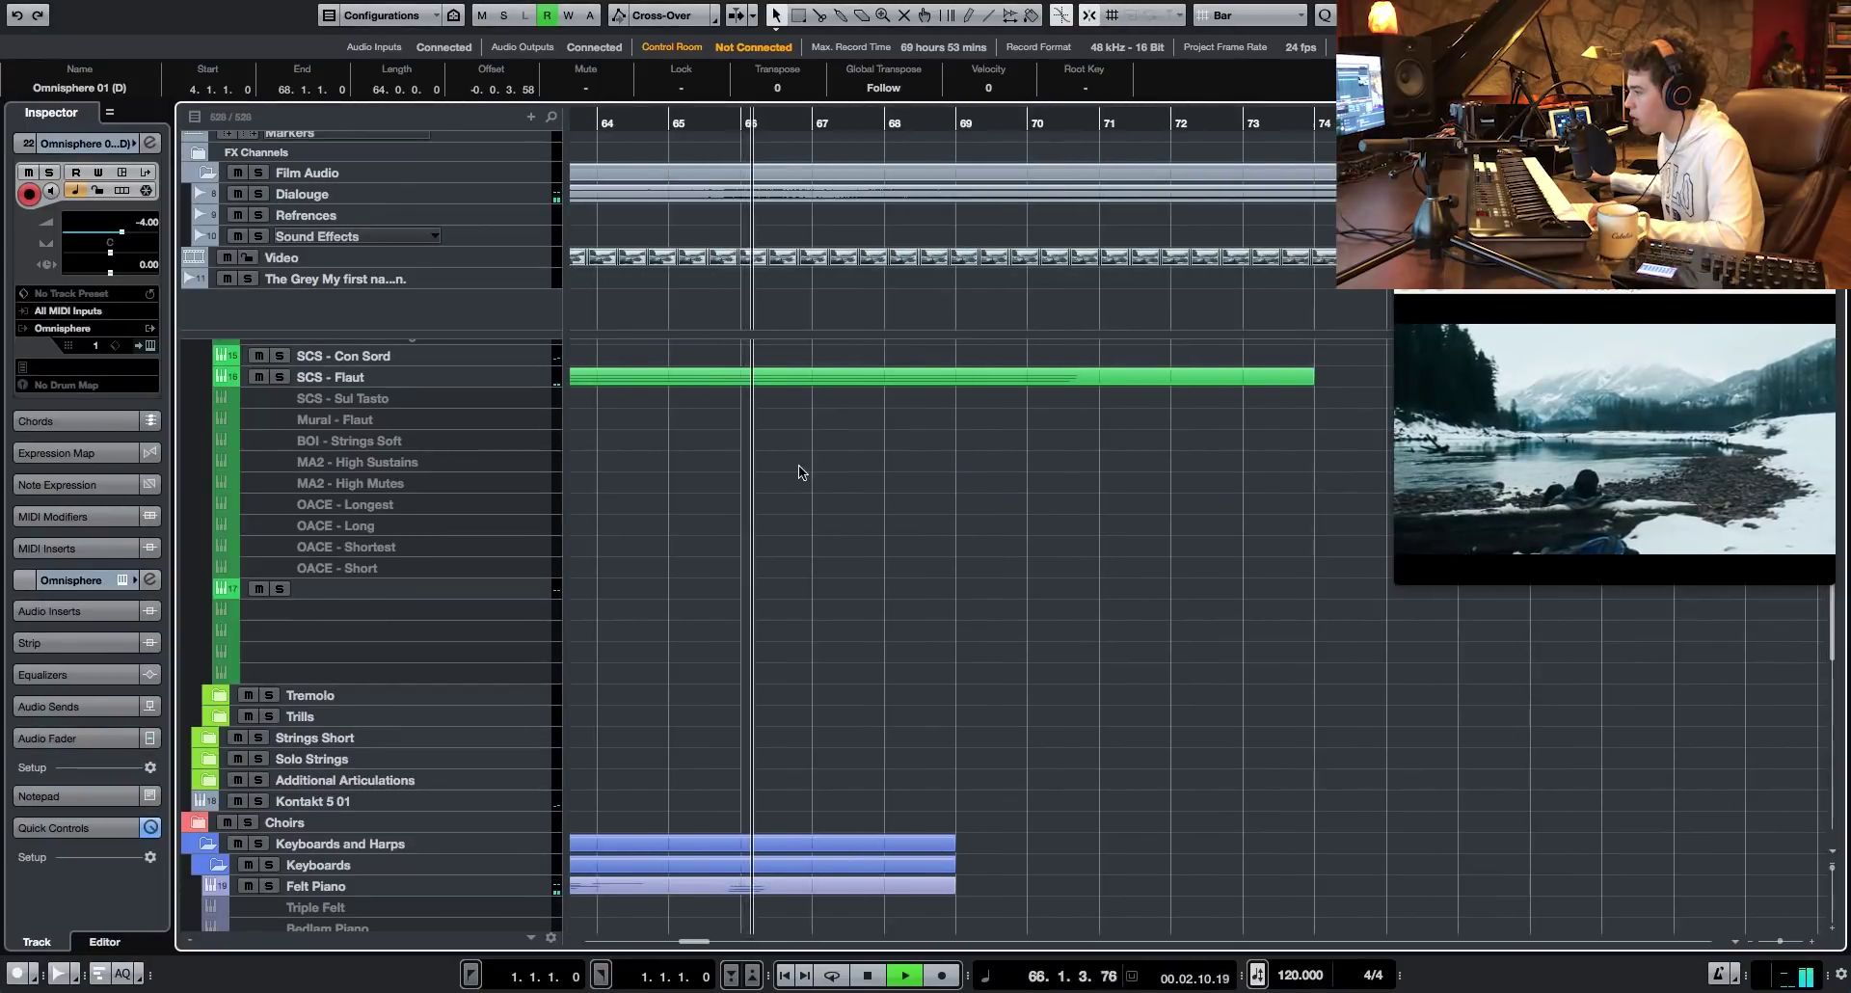
scroll(742, 560, up, 8)
scroll(786, 619, down, 7)
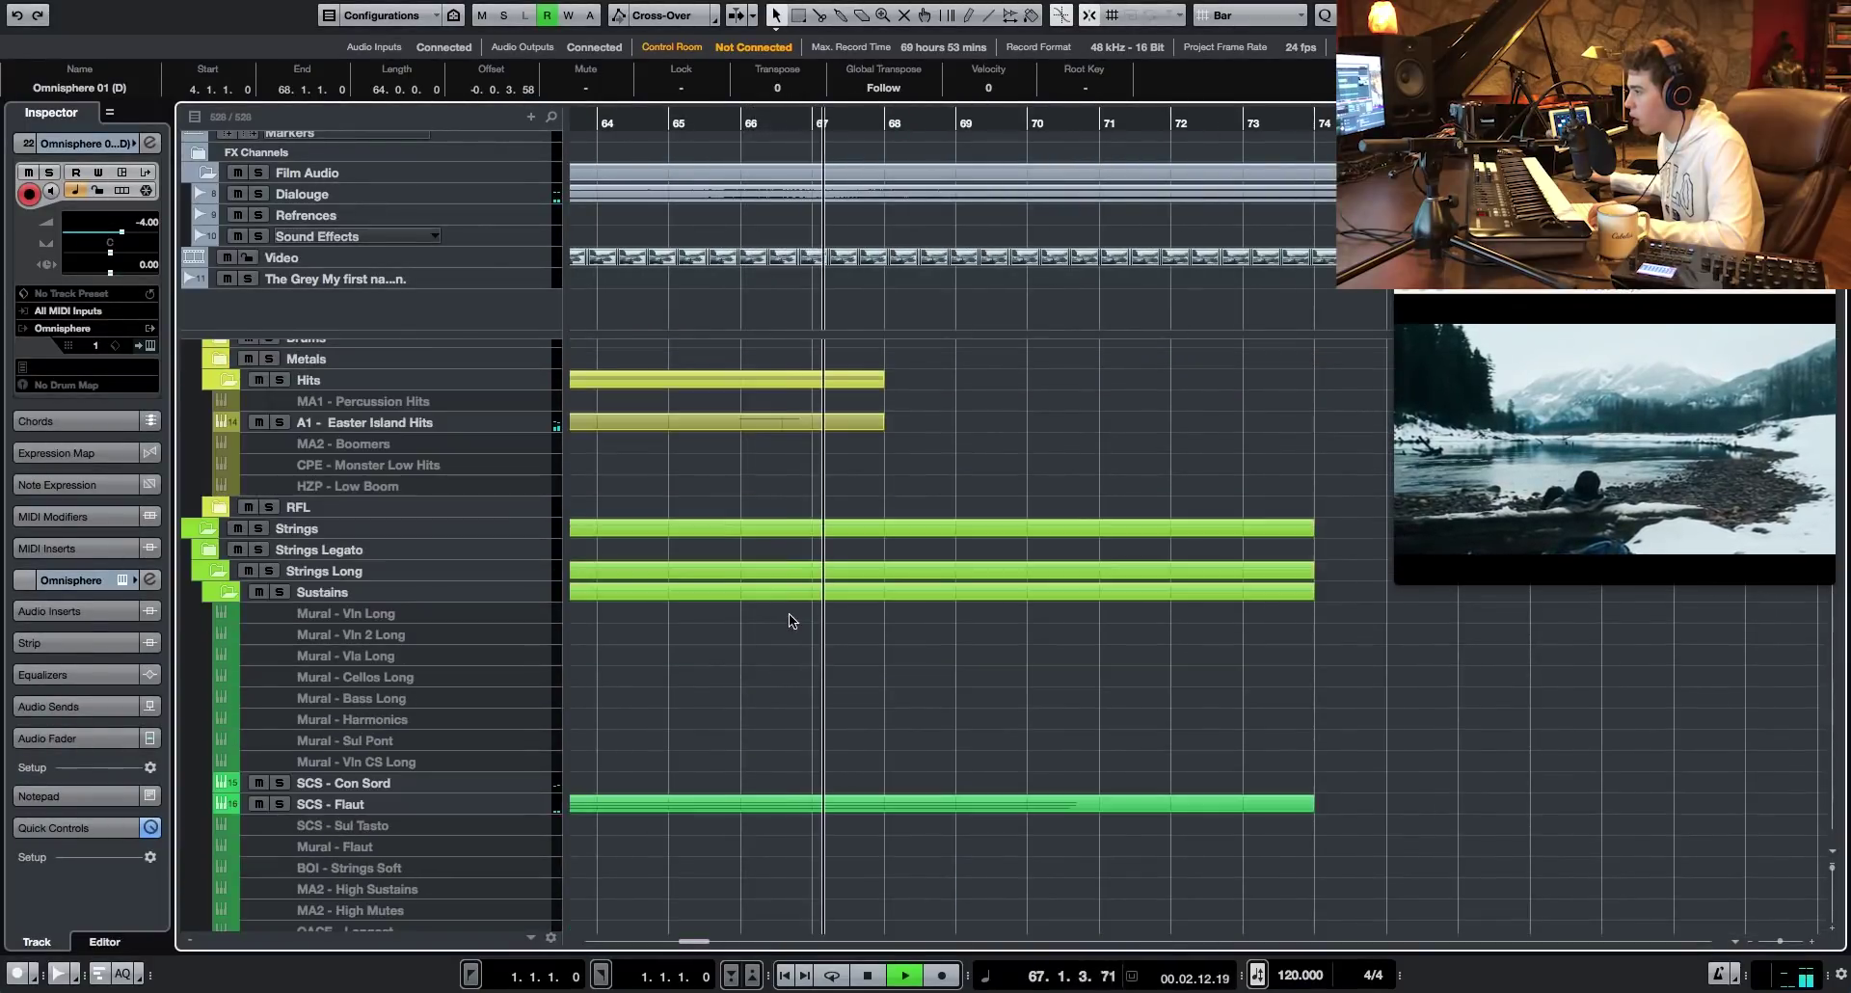
scroll(789, 620, down, 3)
- Replay the video around bar 66 to find the hit point and place the cursor at 65.4.1.40
key(space)
drag(738, 120, 731, 124)
scroll(750, 717, up, 10)
scroll(770, 668, up, 3)
scroll(769, 667, down, 20)
scroll(770, 667, up, 10)
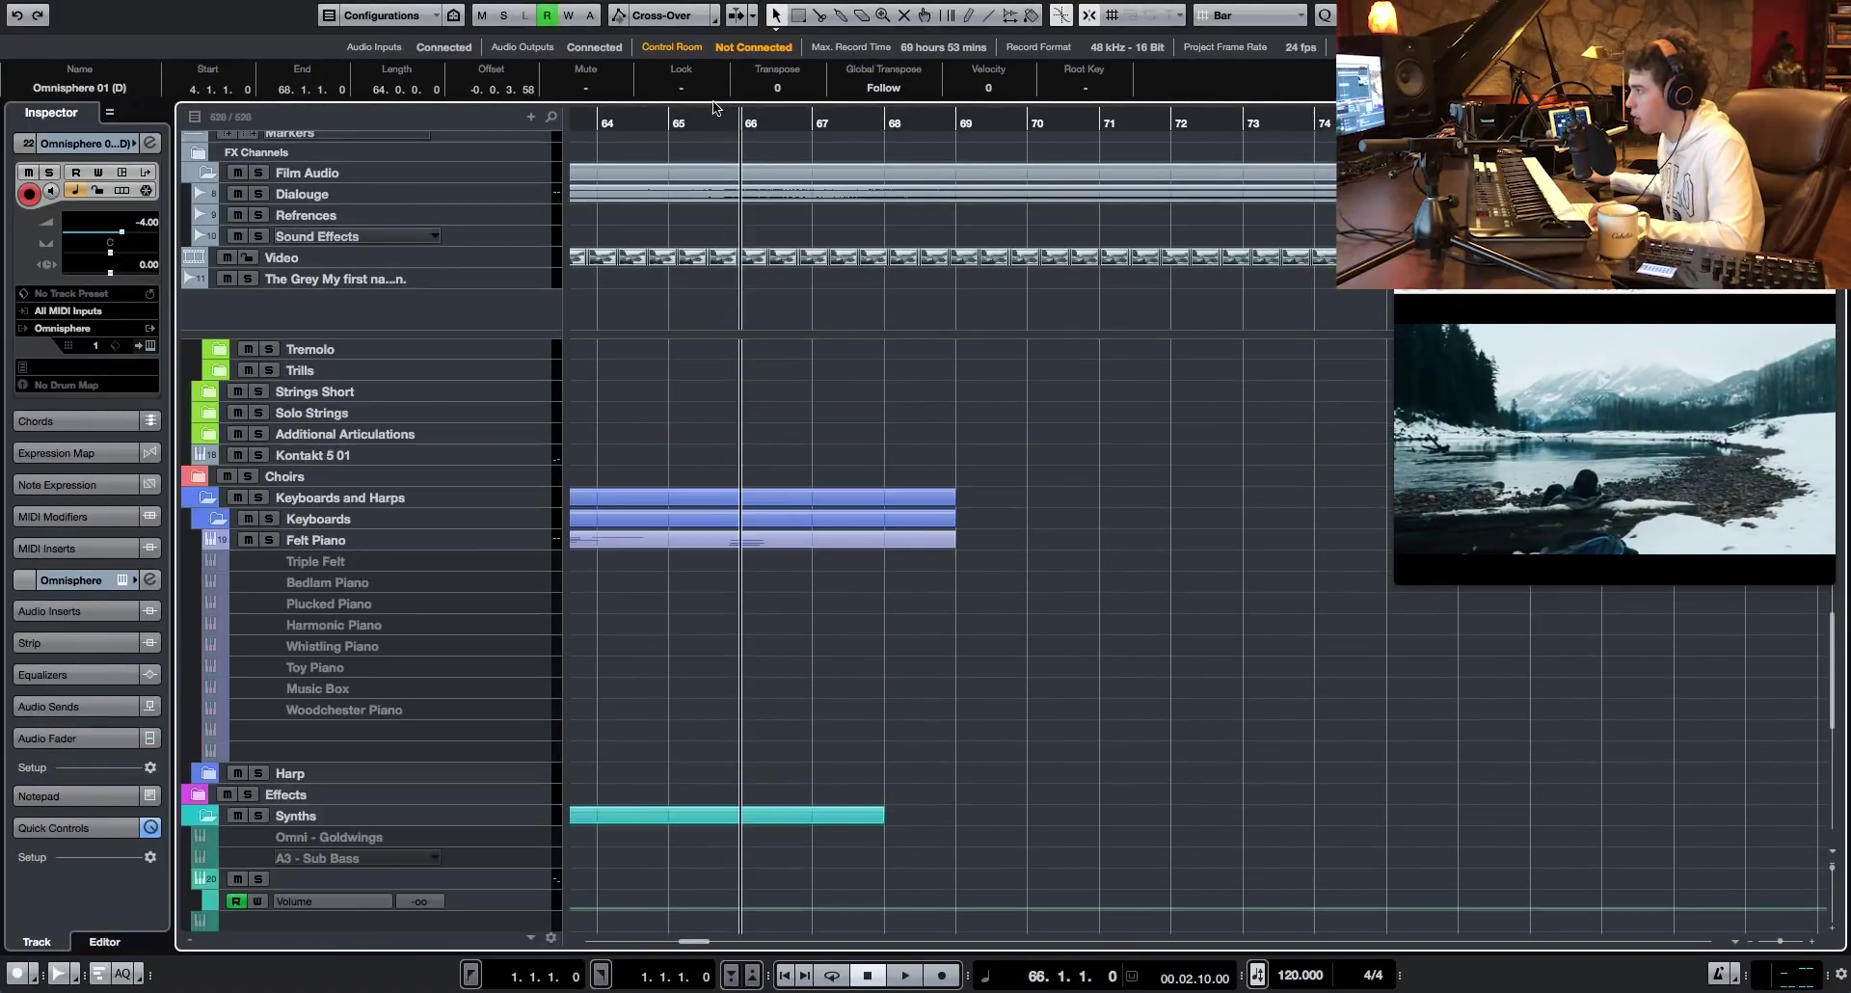
key(space)
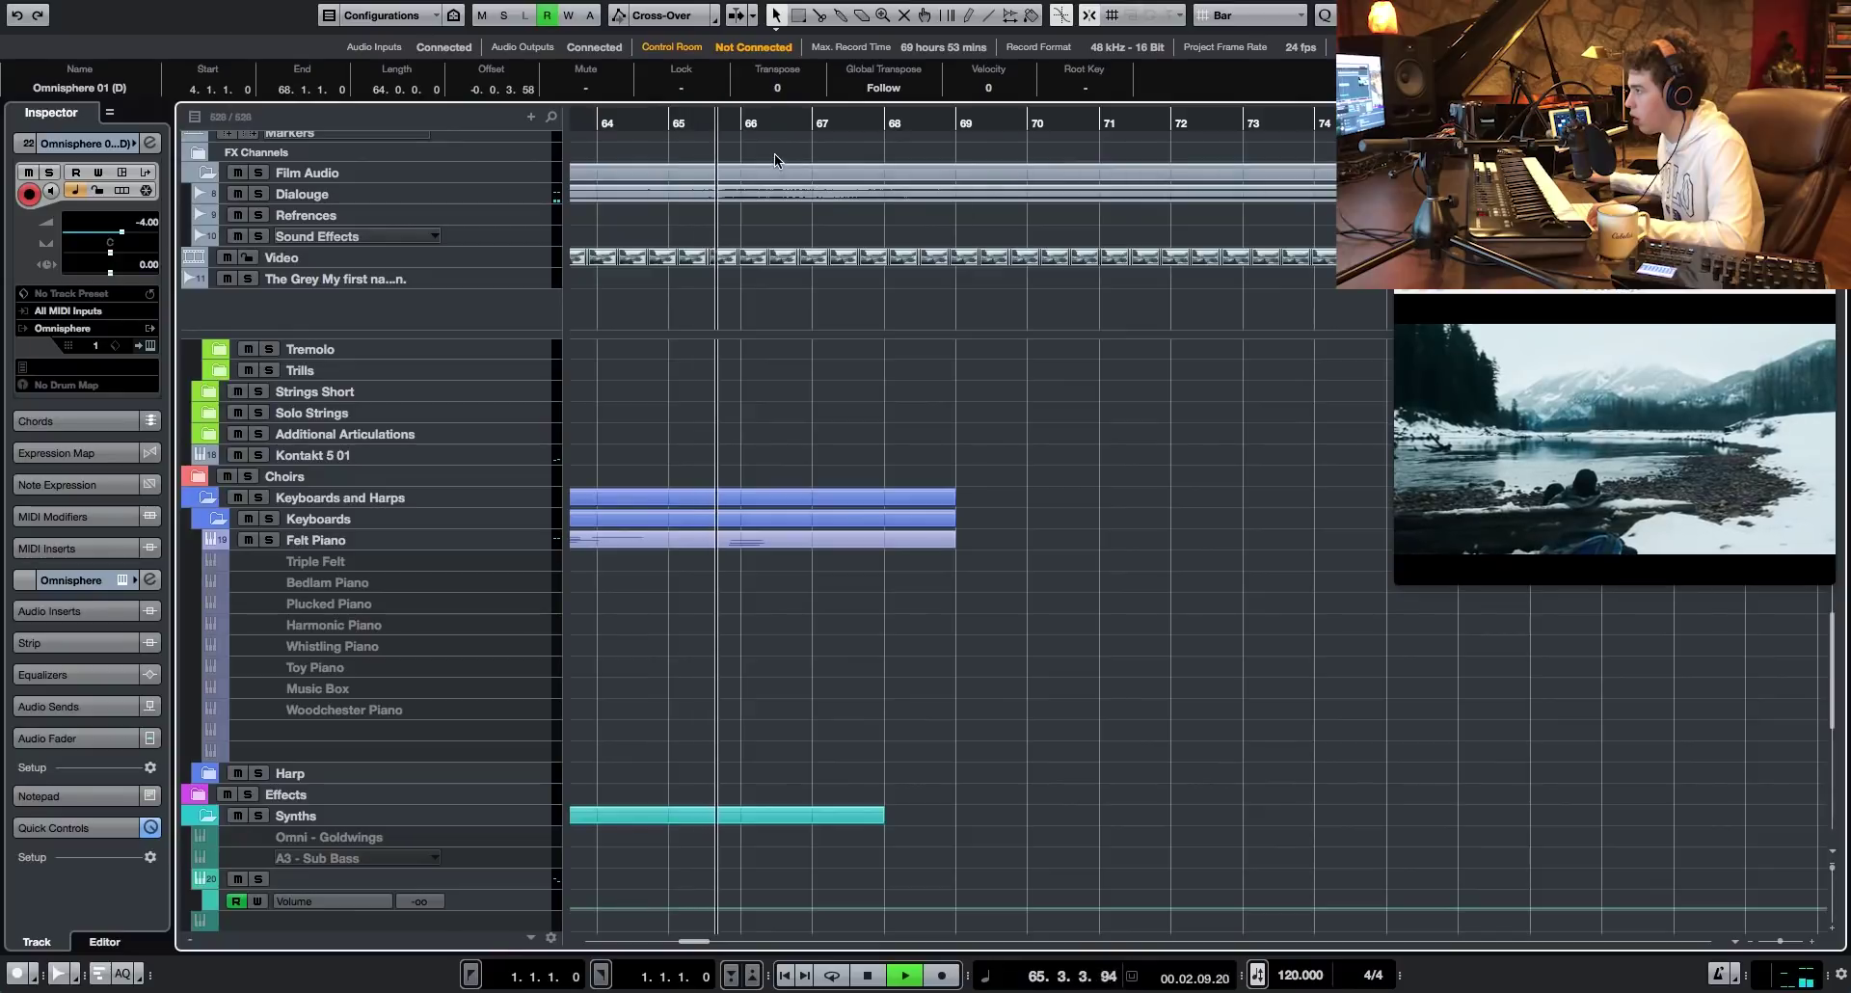
key(space)
mouse_move(727, 121)
mouse_down()
mouse_move(721, 145)
mouse_move(721, 119)
mouse_up()
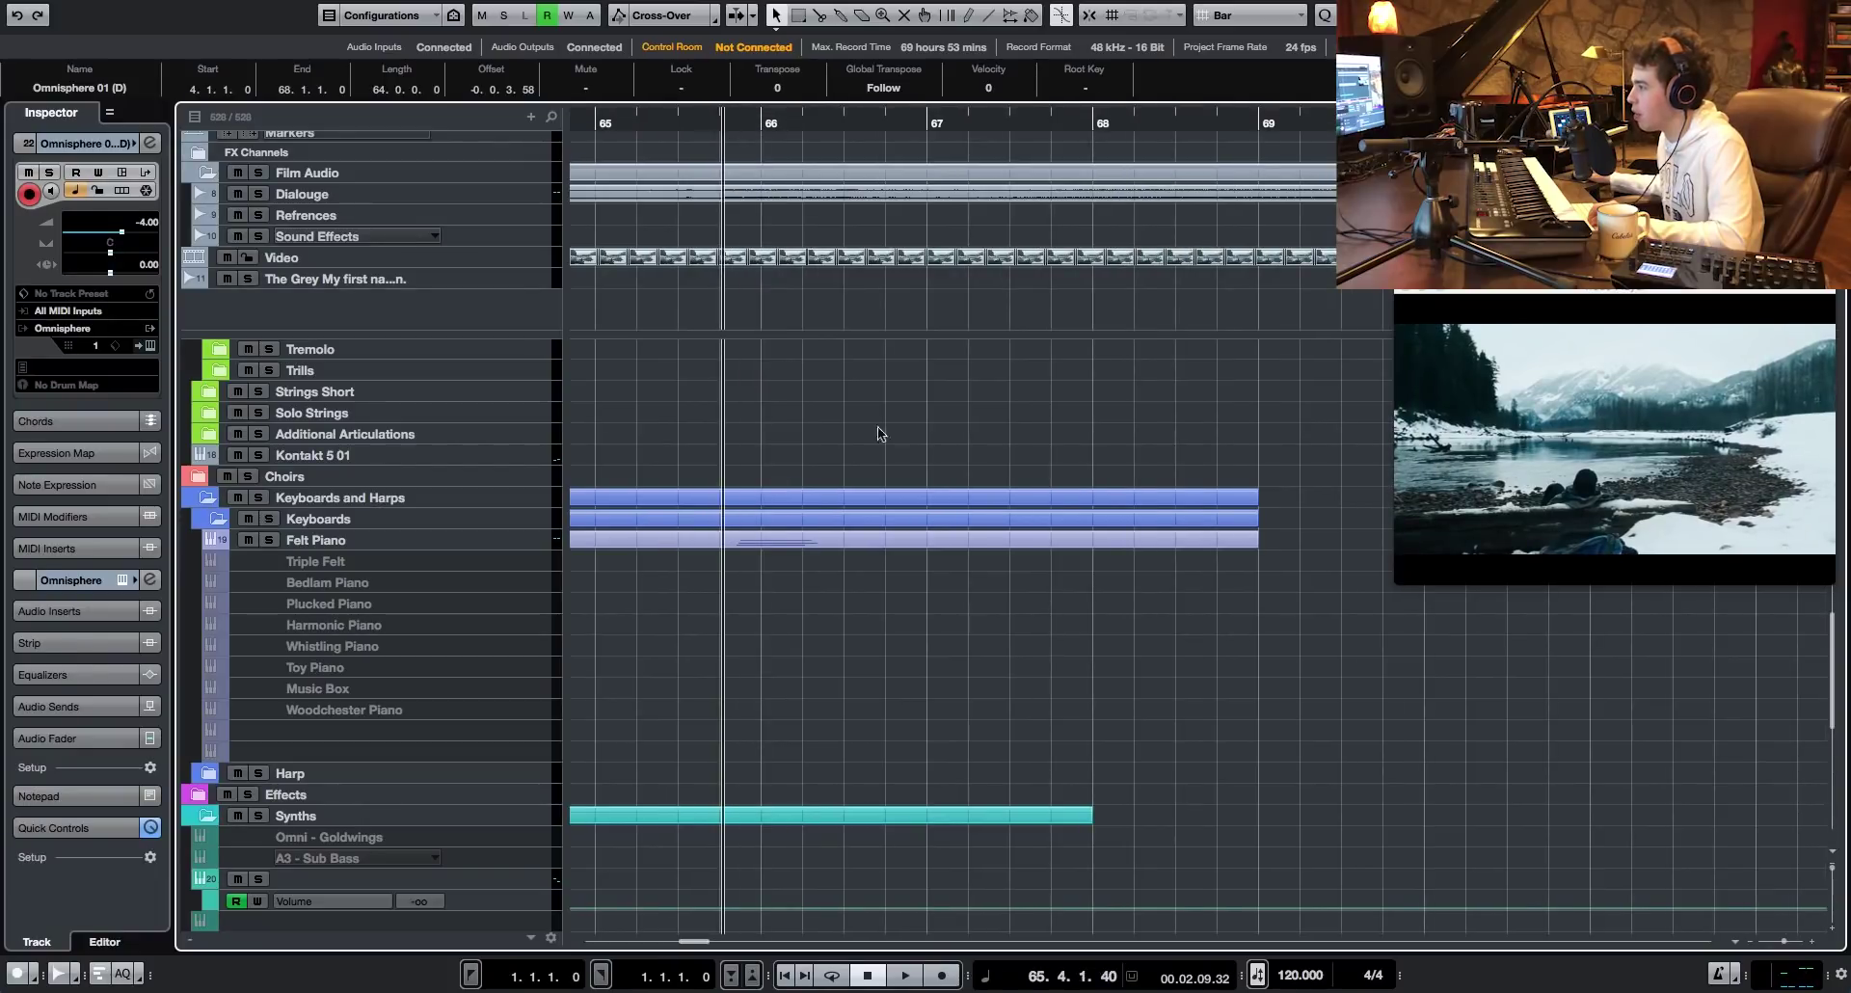
- Open the Felt Piano part and move its low D1 and D0 notes earlier to the cursor, with D0 starting at 65.4.1.57
double_click(836, 539)
drag(766, 797, 735, 679)
scroll(747, 673, down, 6)
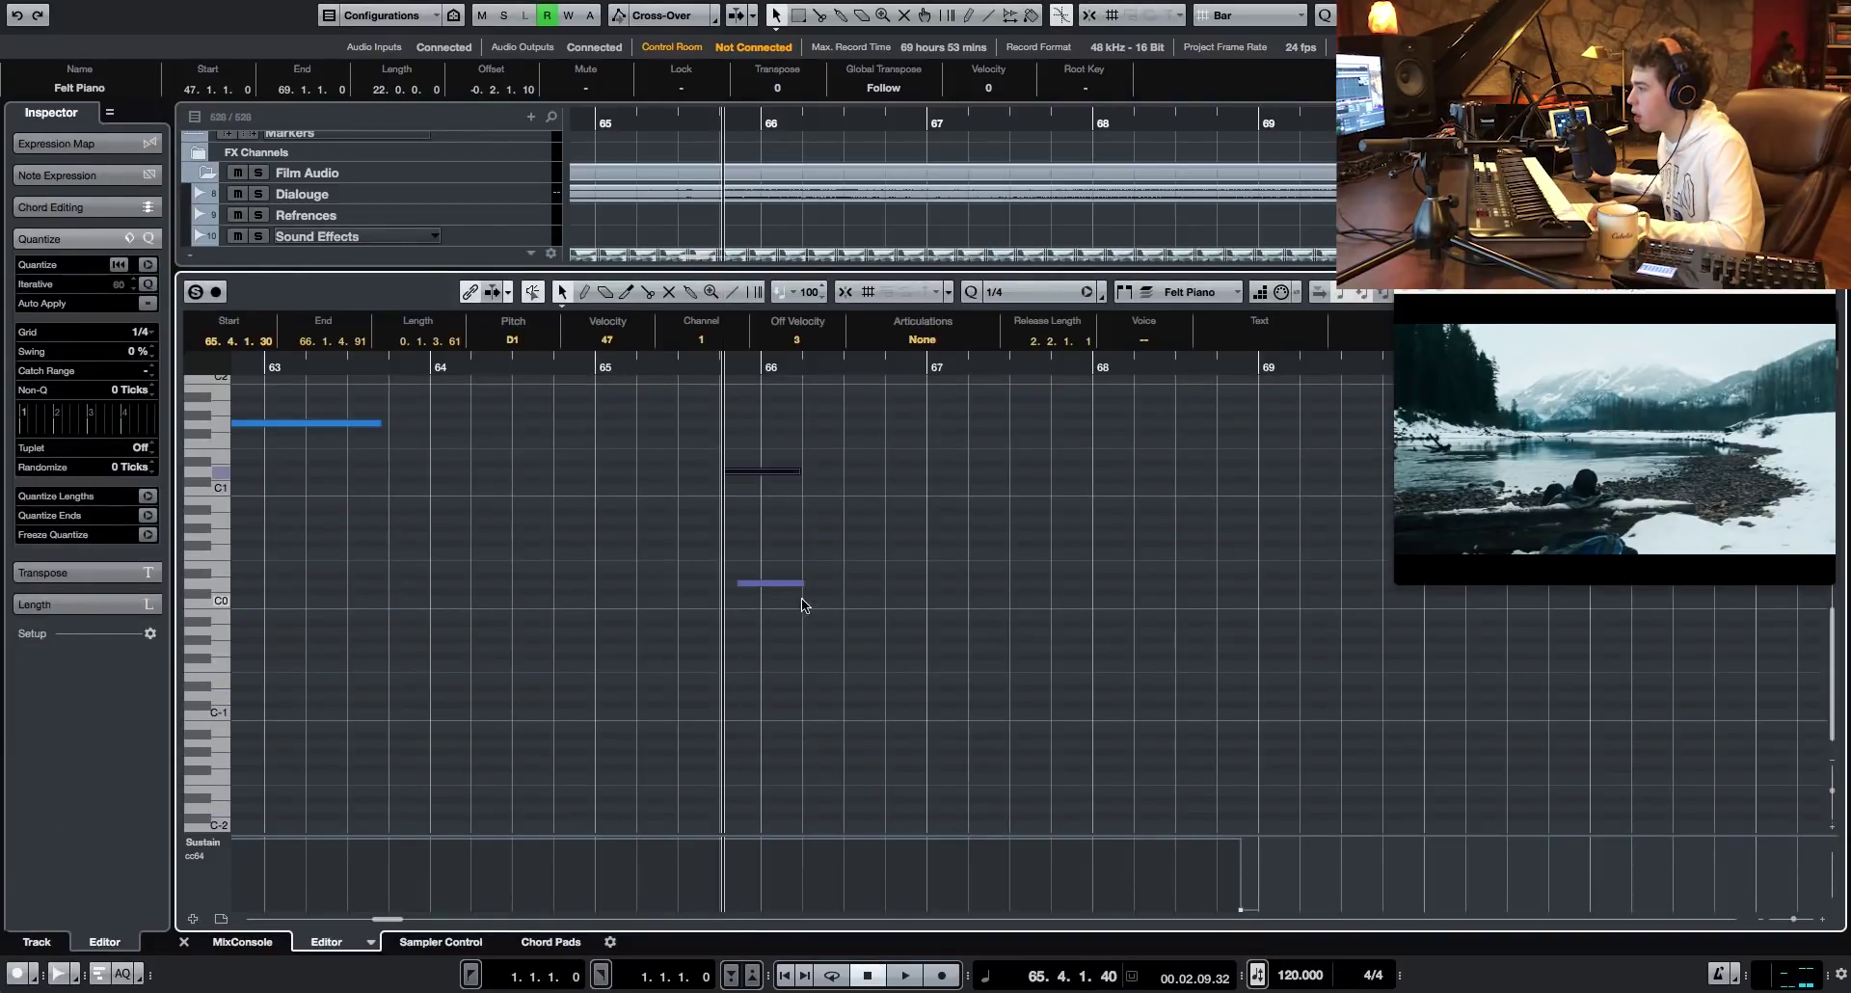
drag(769, 591, 767, 591)
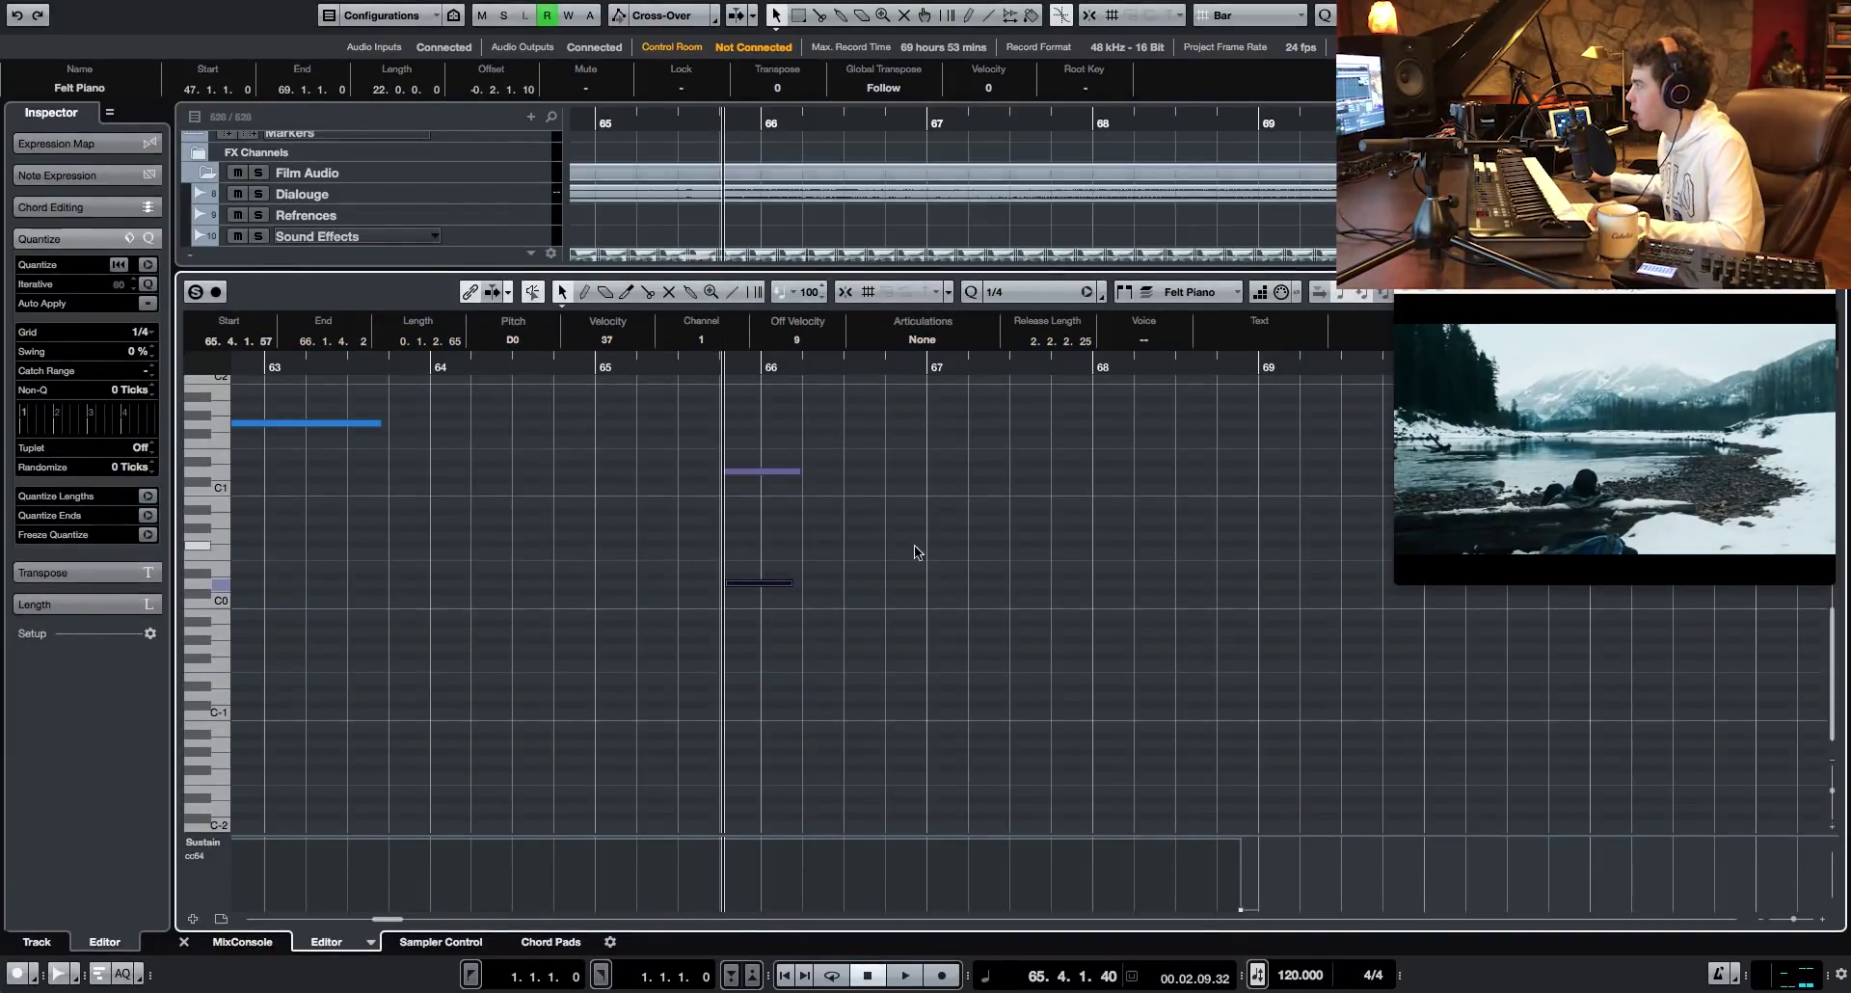
- Open the A1 - Easter Island Hits part, move the A3 note earlier to 65.4.1.12, and play from about bar 64
key(Return)
scroll(1002, 800, up, 10)
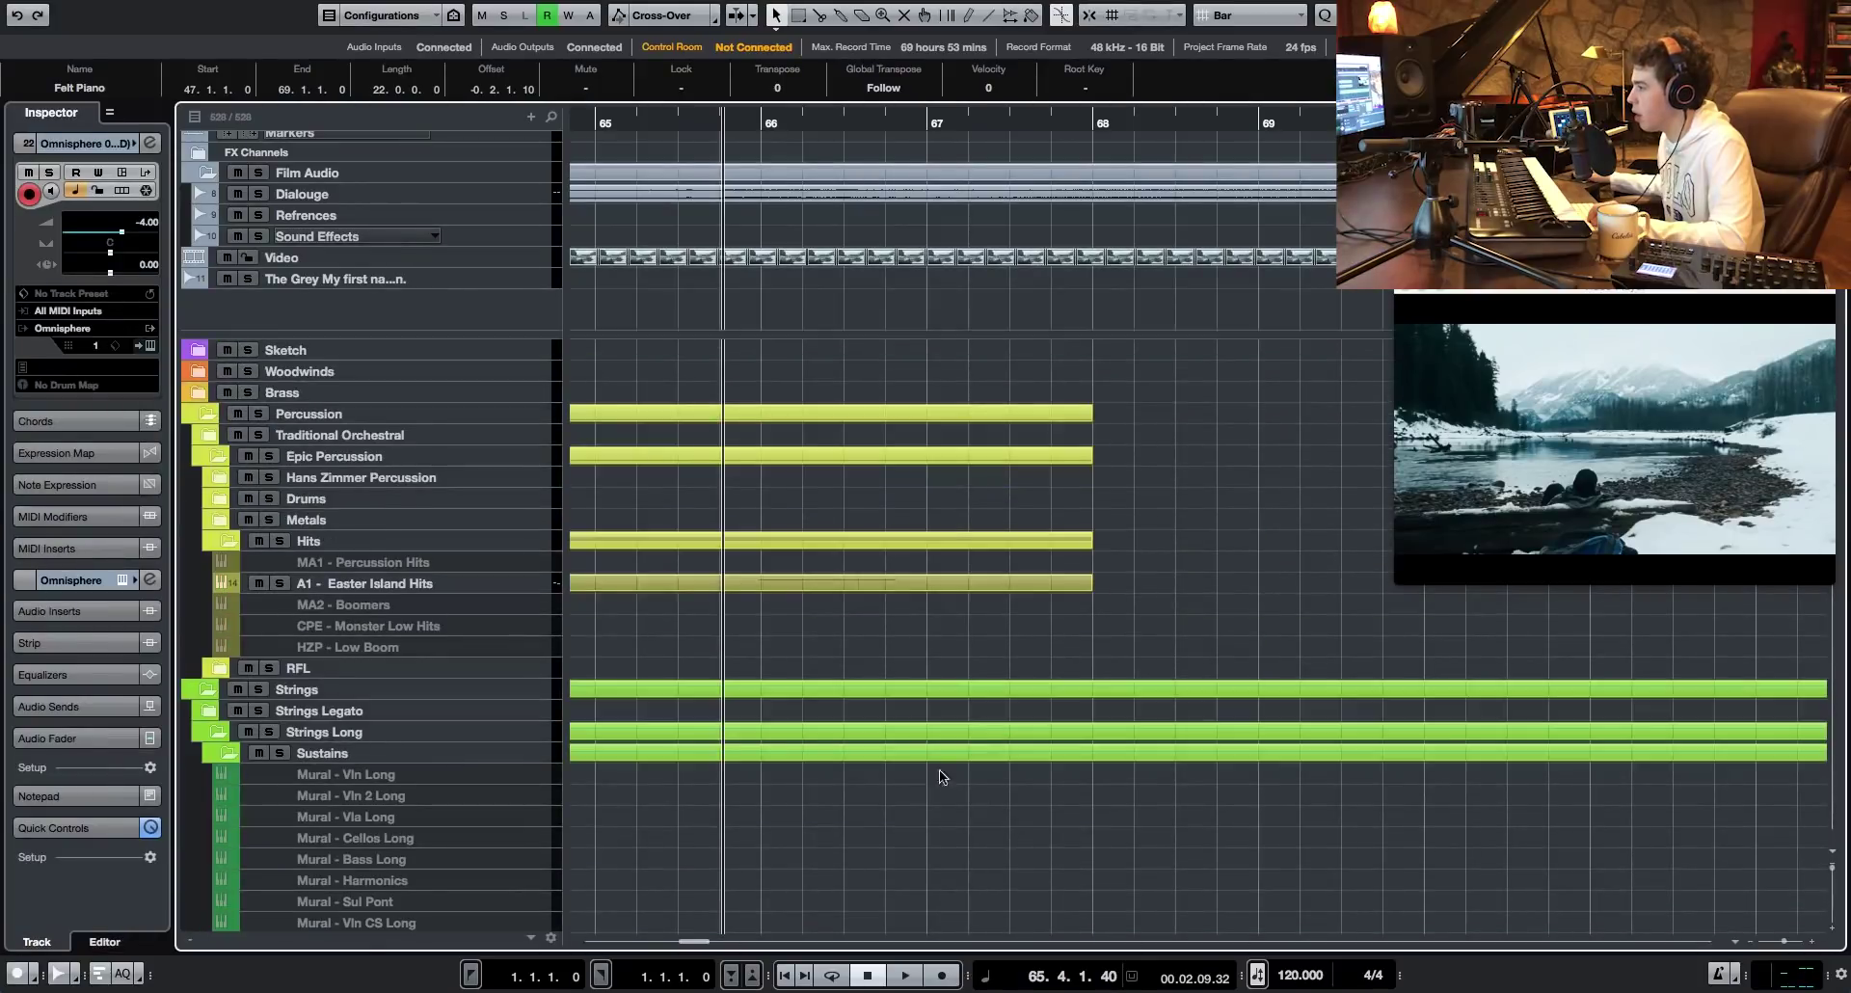
double_click(881, 586)
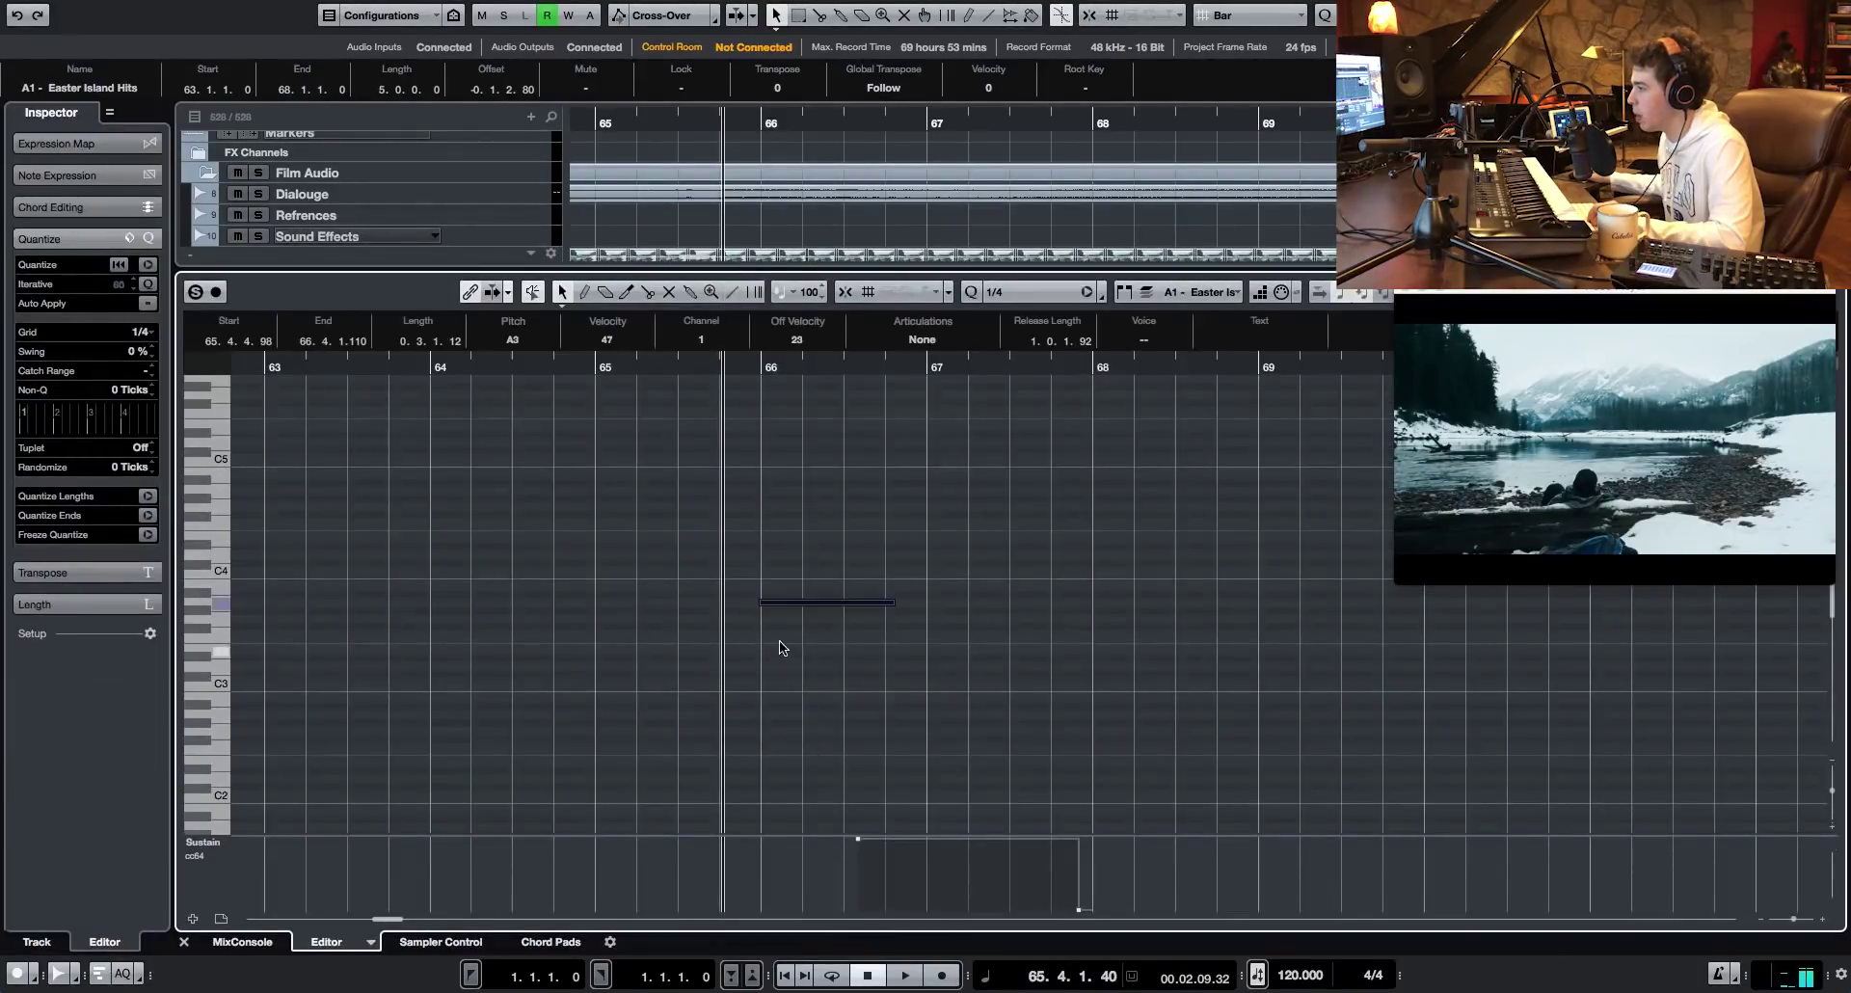
click(771, 611)
drag(791, 604, 753, 604)
click(531, 367)
key(space)
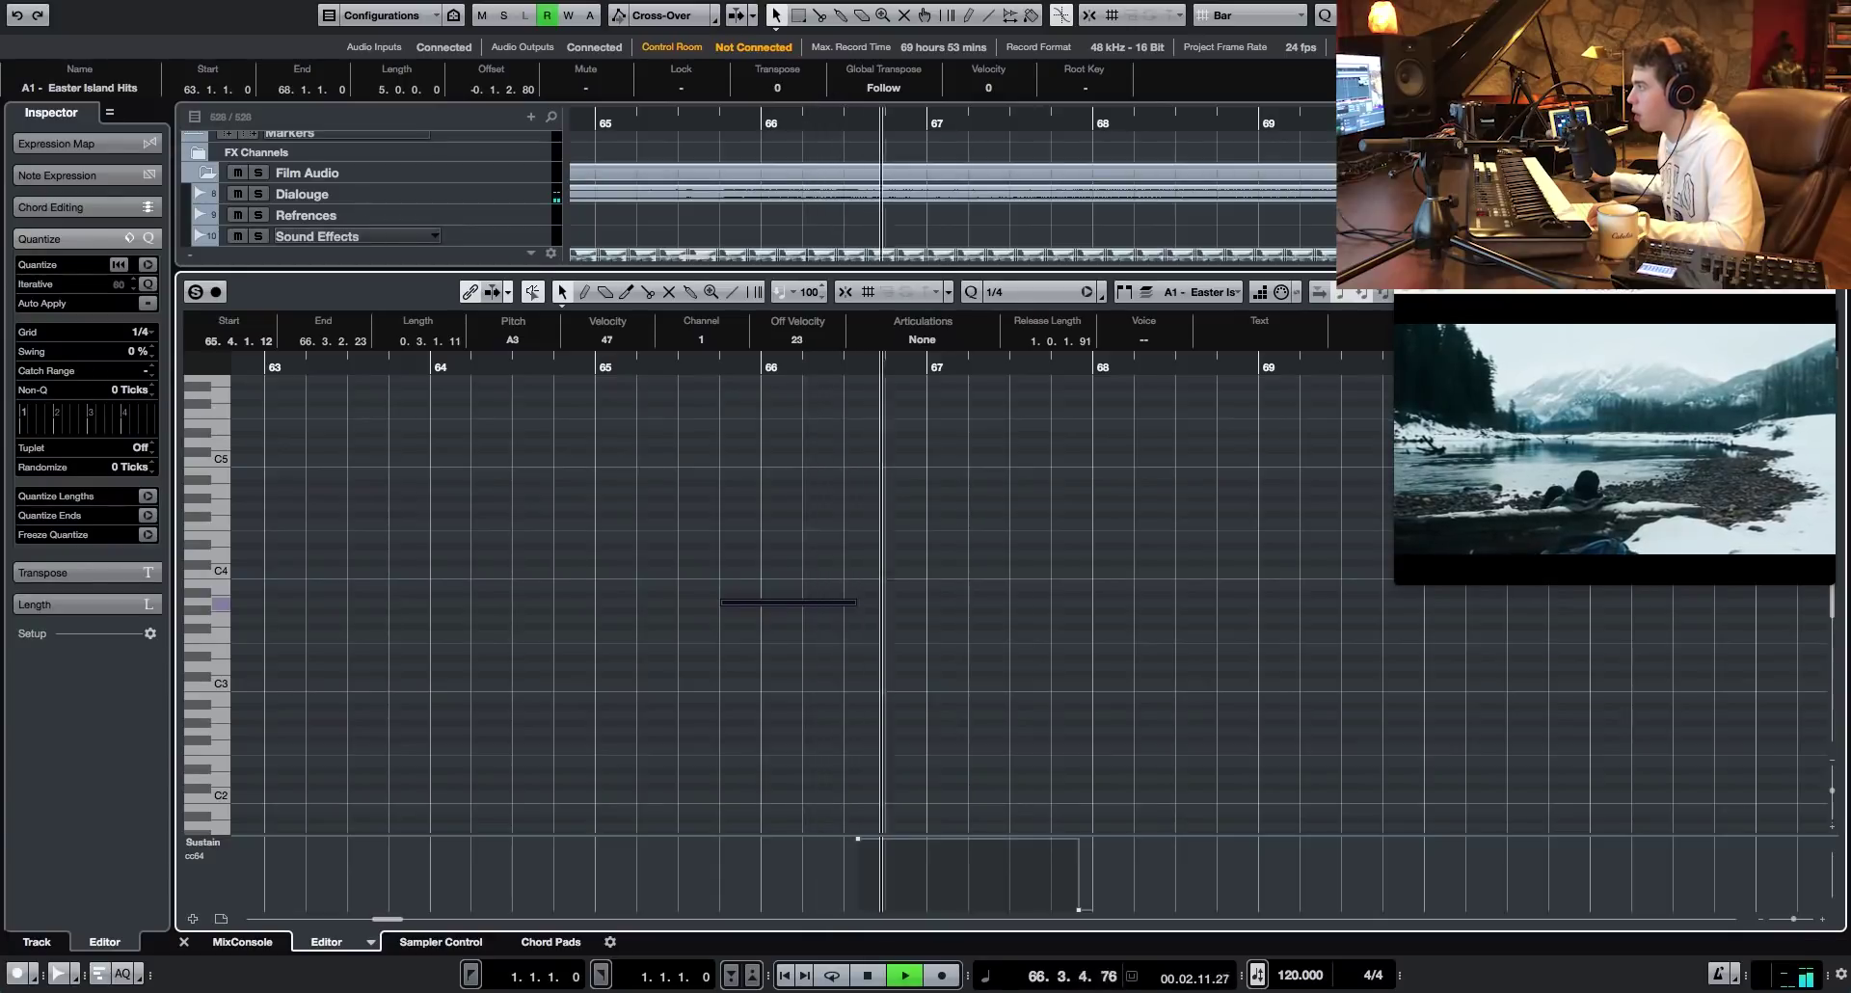
- Hide the Inspector and the lower editor zone, display the arrangement from bar 1, and stop playback
click(1777, 15)
click(1798, 16)
drag(1784, 935, 1772, 937)
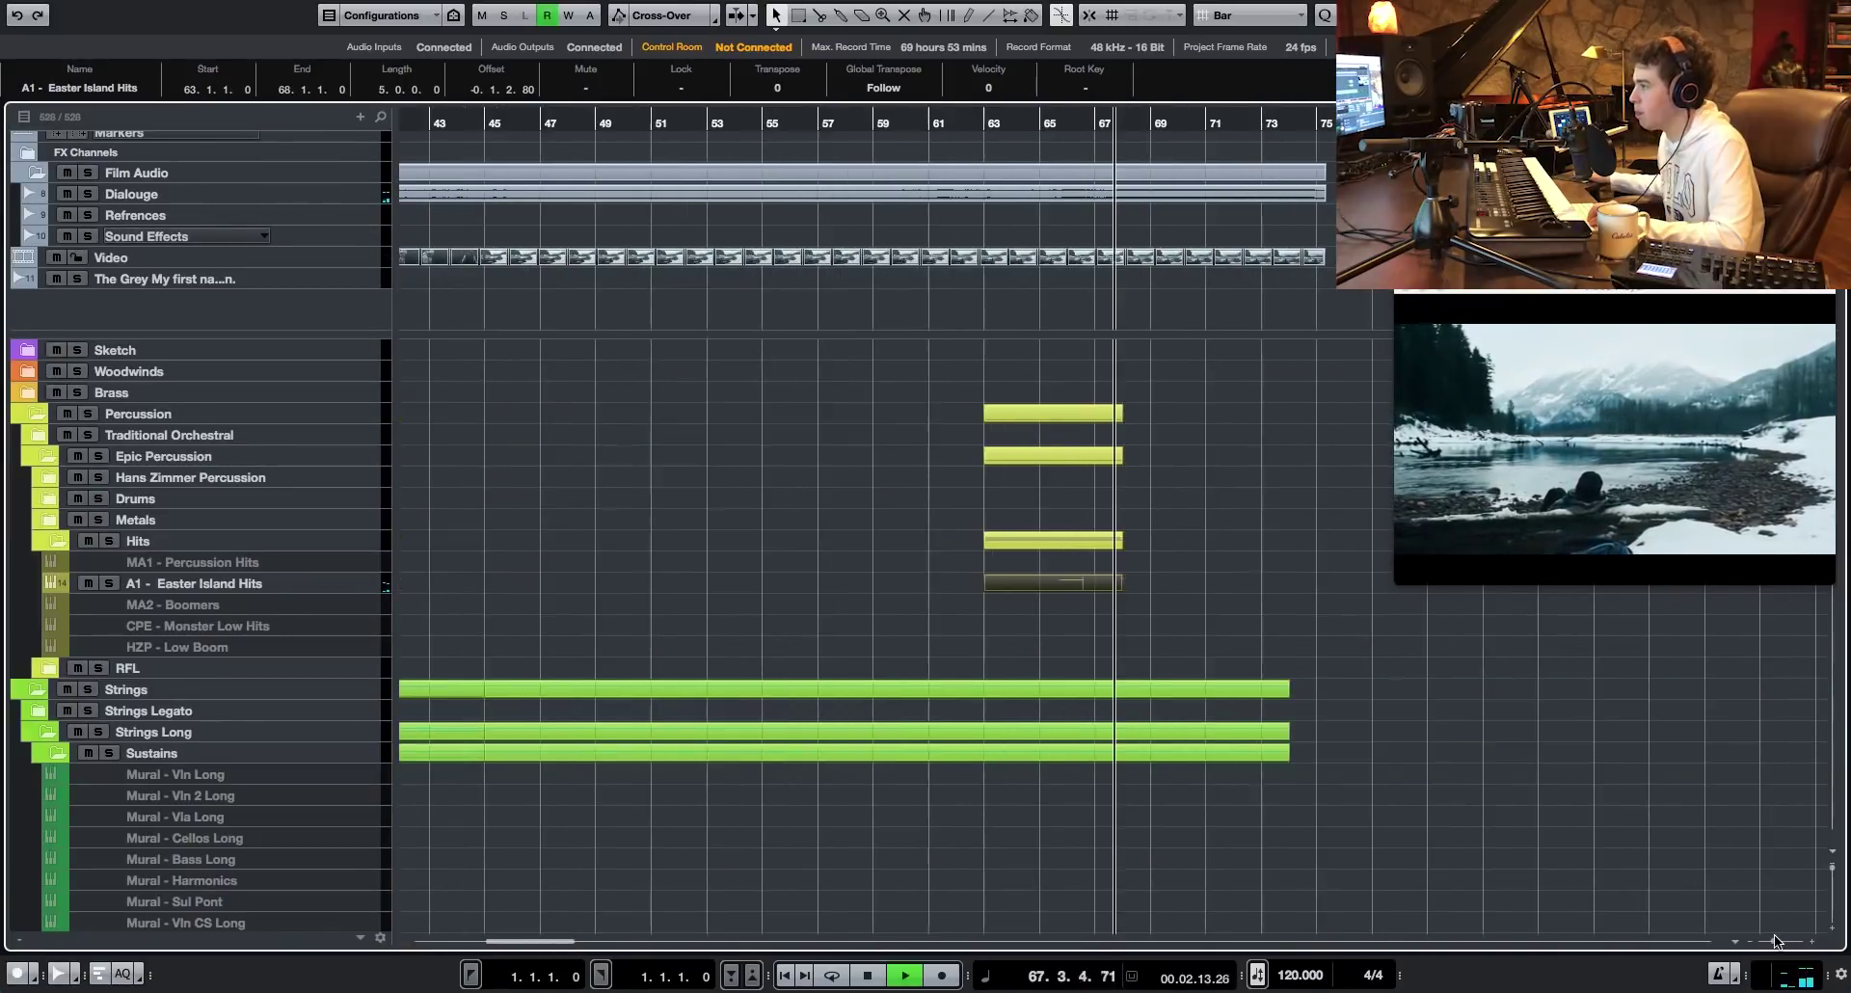
drag(505, 941, 425, 941)
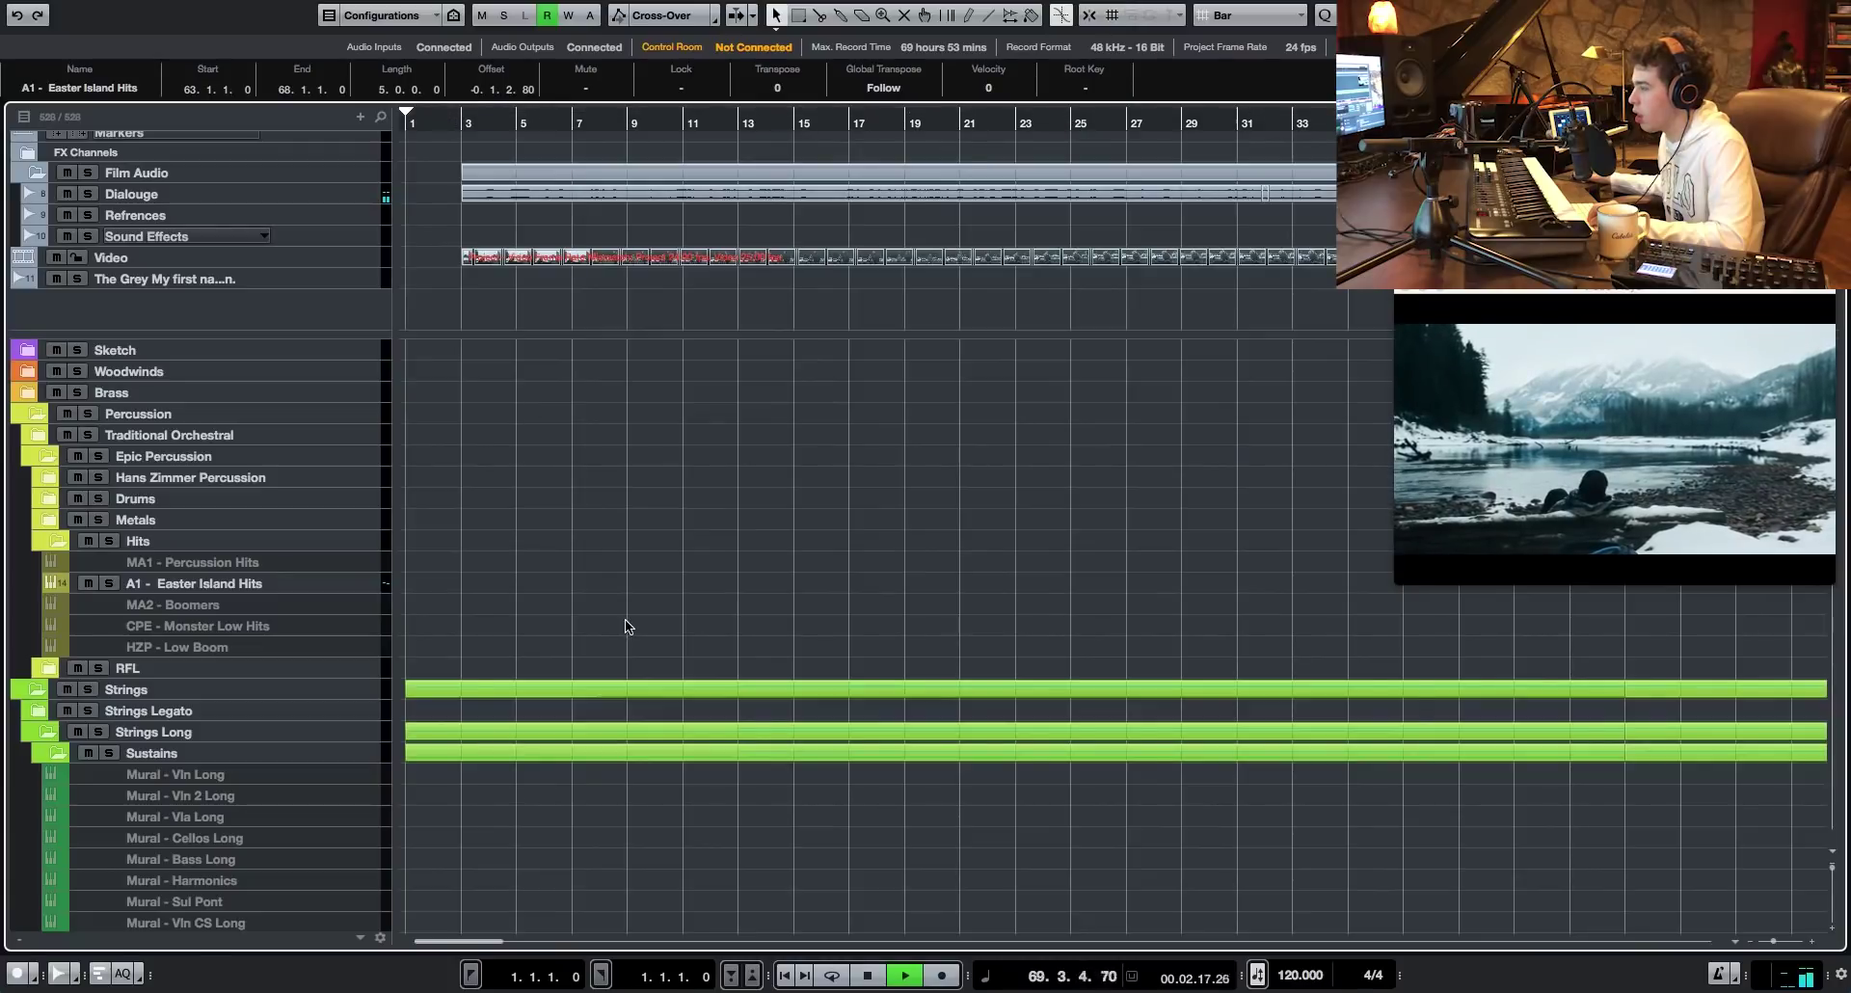
scroll(628, 628, down, 5)
key(space)
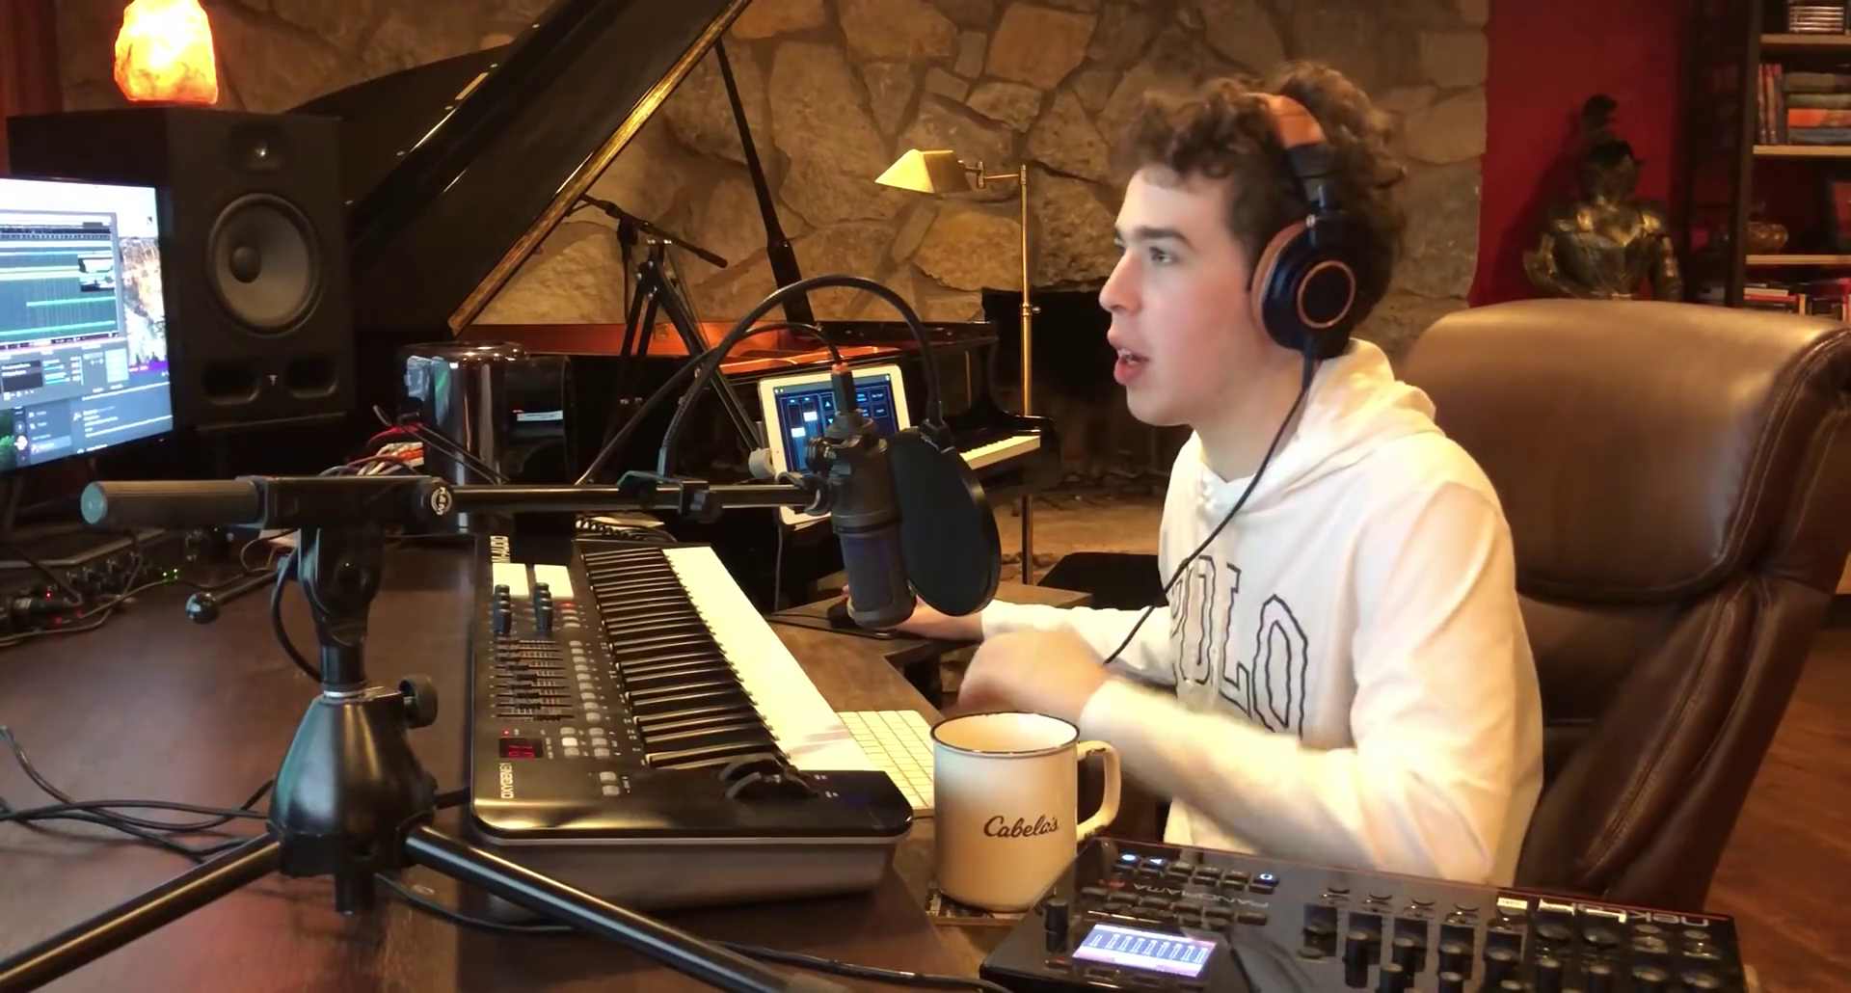